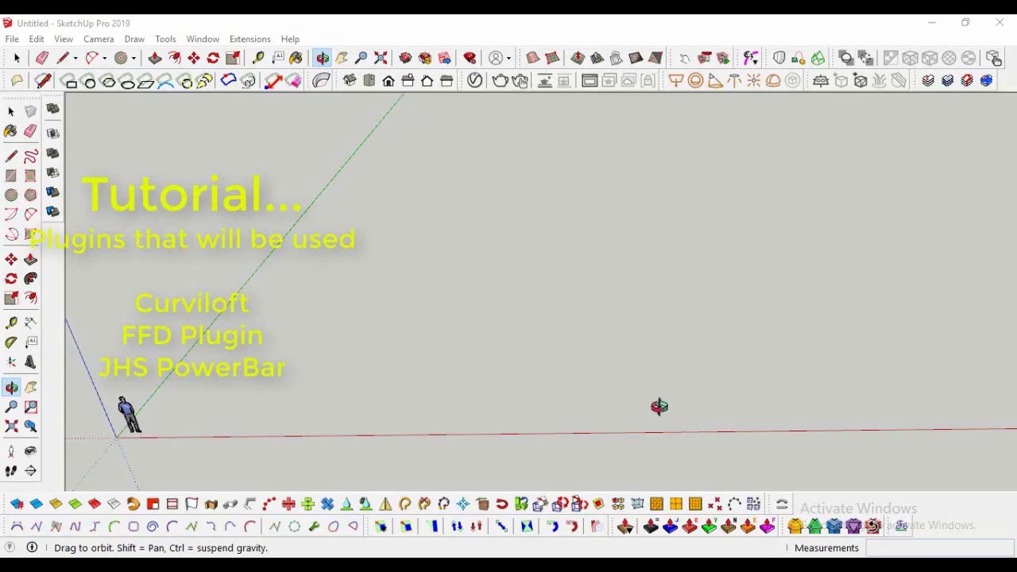
- Draw a circle of radius 15 on the ground plane
click(12, 197)
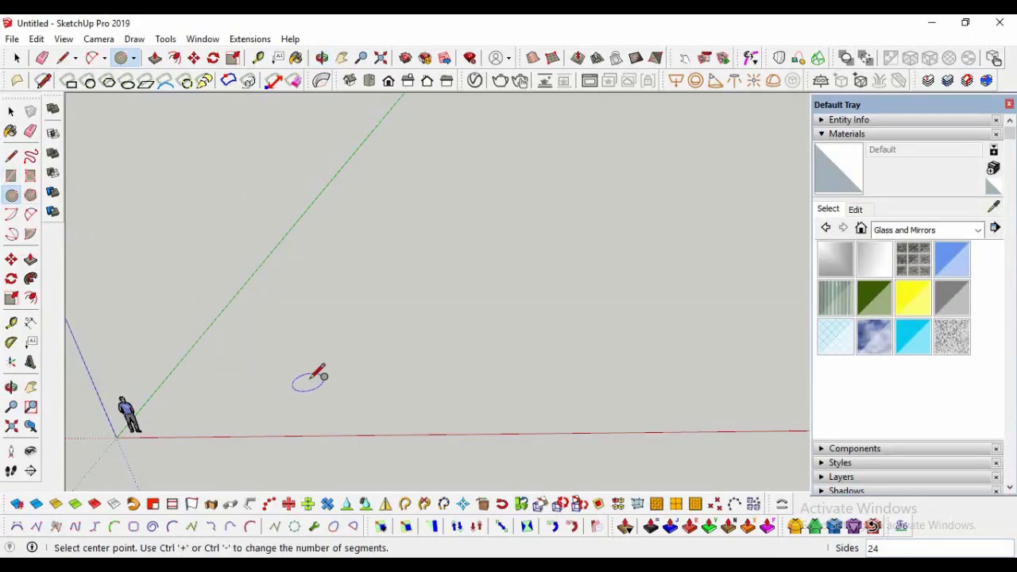
click(417, 336)
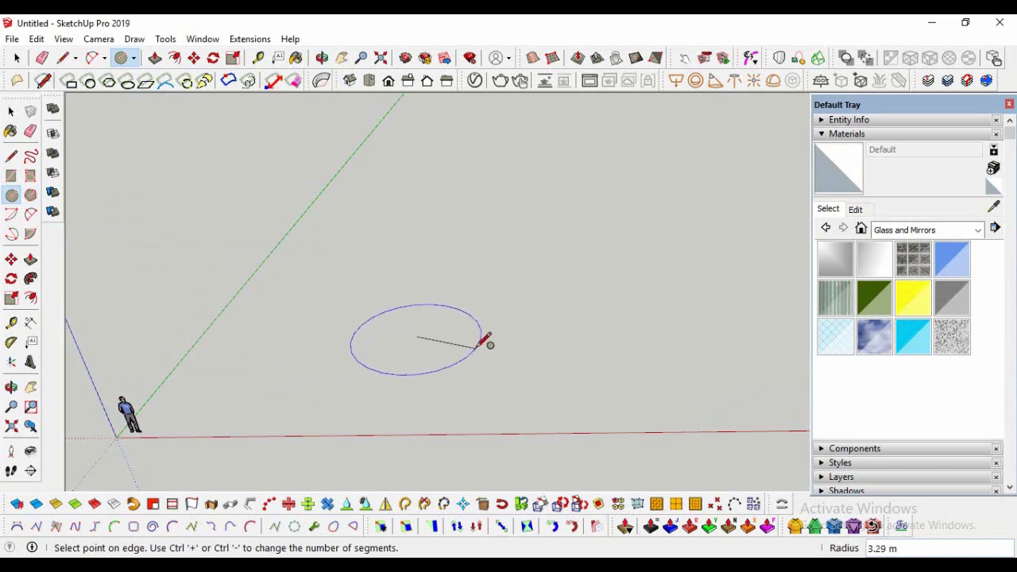
key(Return)
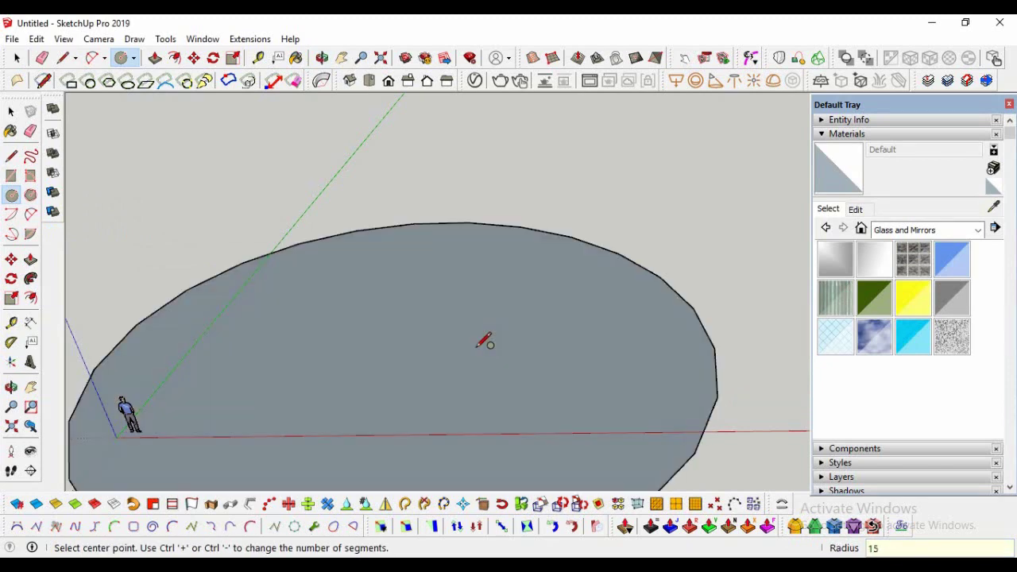
scroll(390, 303, down, 3)
key(space)
- Select the circle with its face and move it to a new spot
double_click(360, 330)
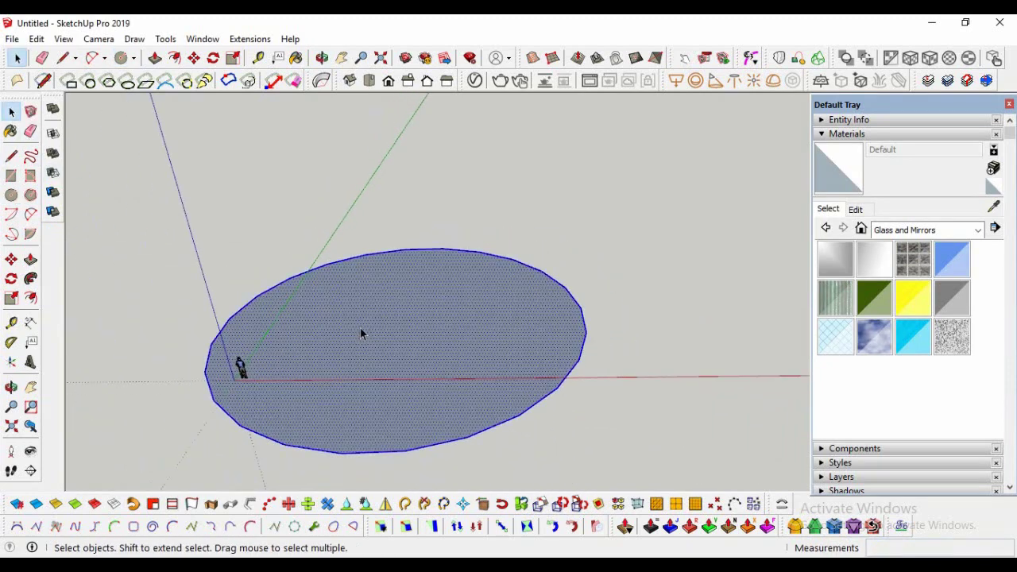
click(12, 260)
click(204, 369)
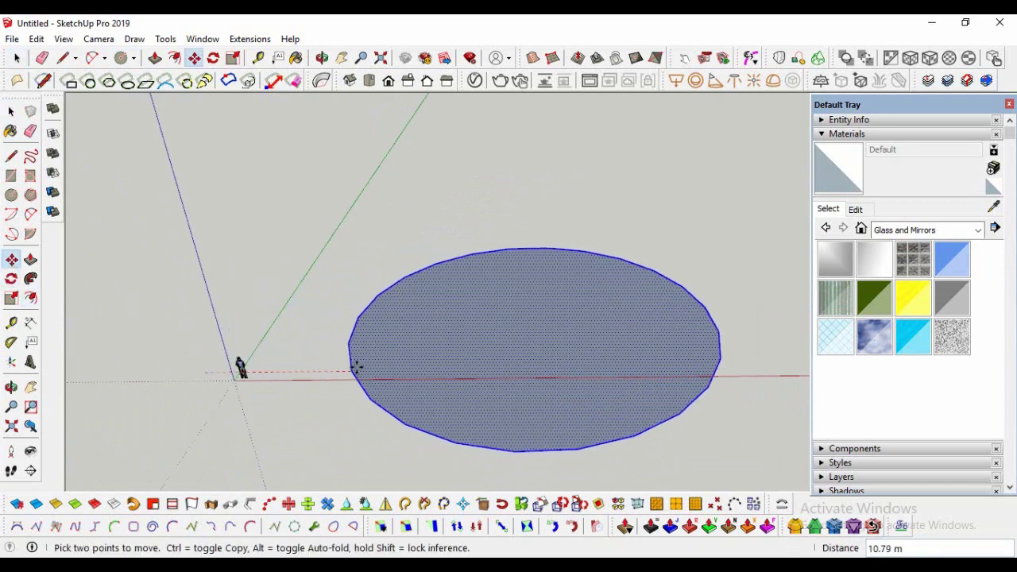
click(523, 353)
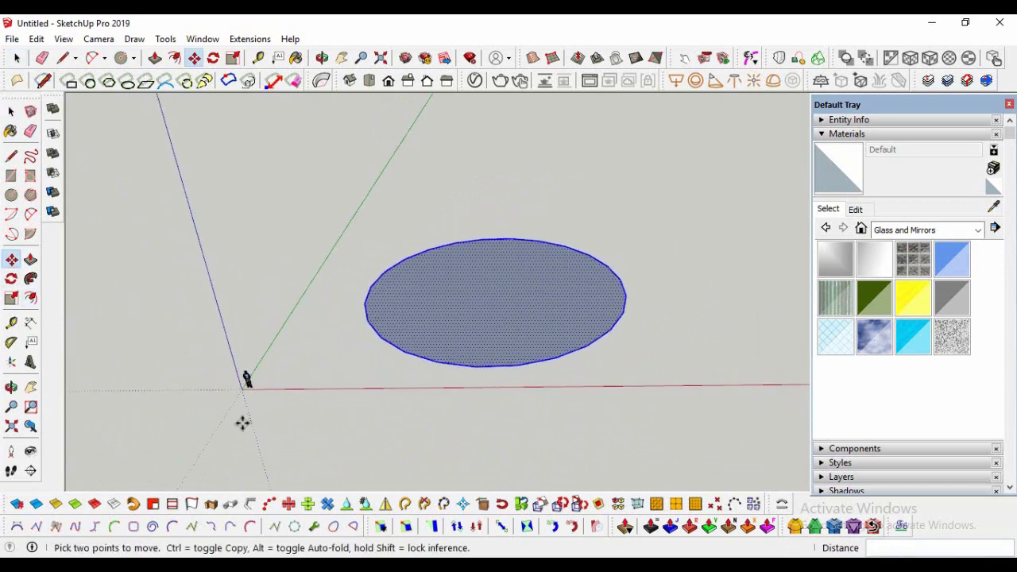
scroll(320, 427, down, 3)
scroll(389, 347, up, 4)
click(12, 111)
- Copy the circle 82.5 directly above the original and orbit to see both
click(363, 295)
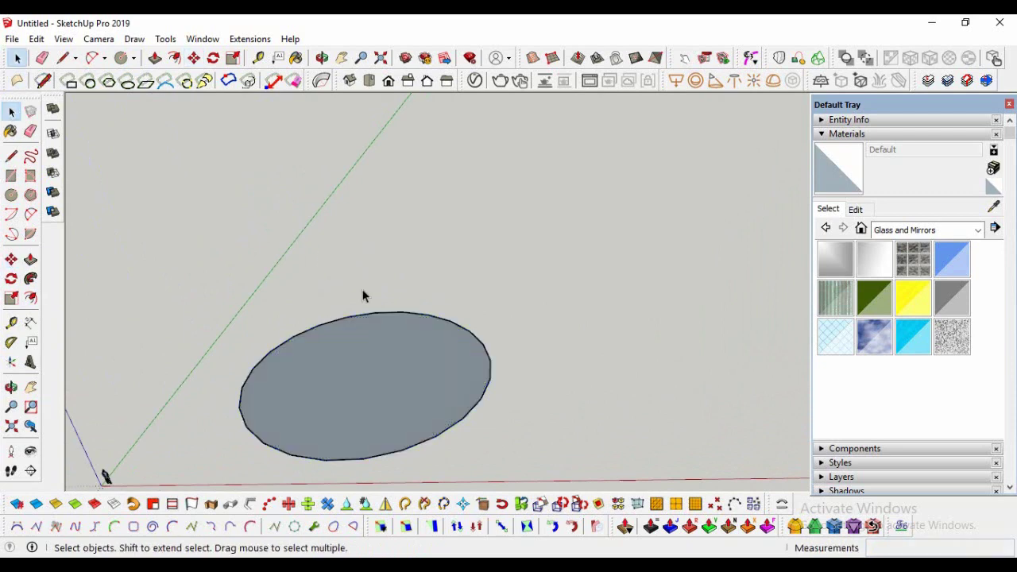
scroll(363, 295, down, 1)
key(m)
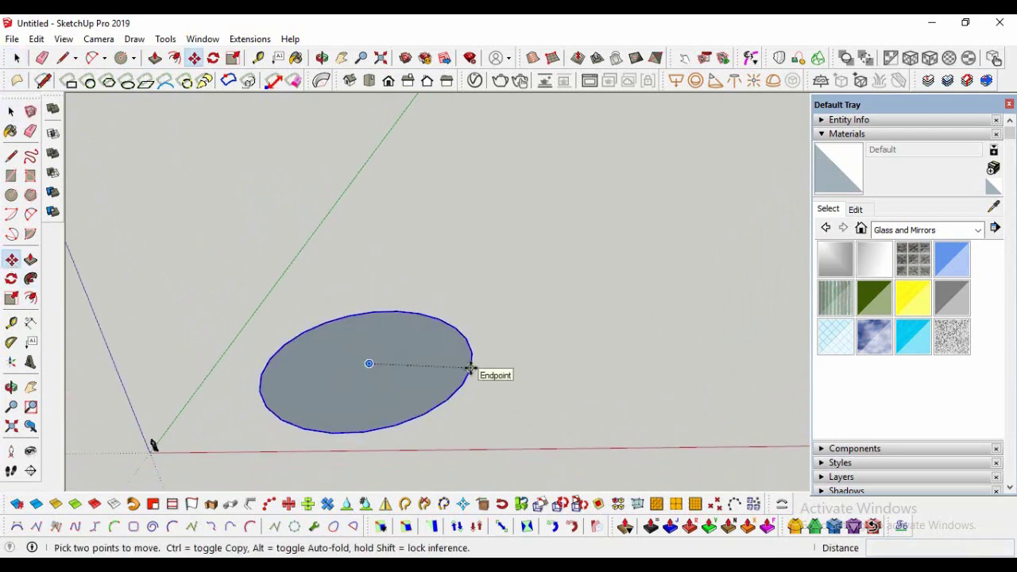
click(471, 367)
key(ctrl)
scroll(473, 371, down, 2)
scroll(477, 374, down, 1)
text(82.5)
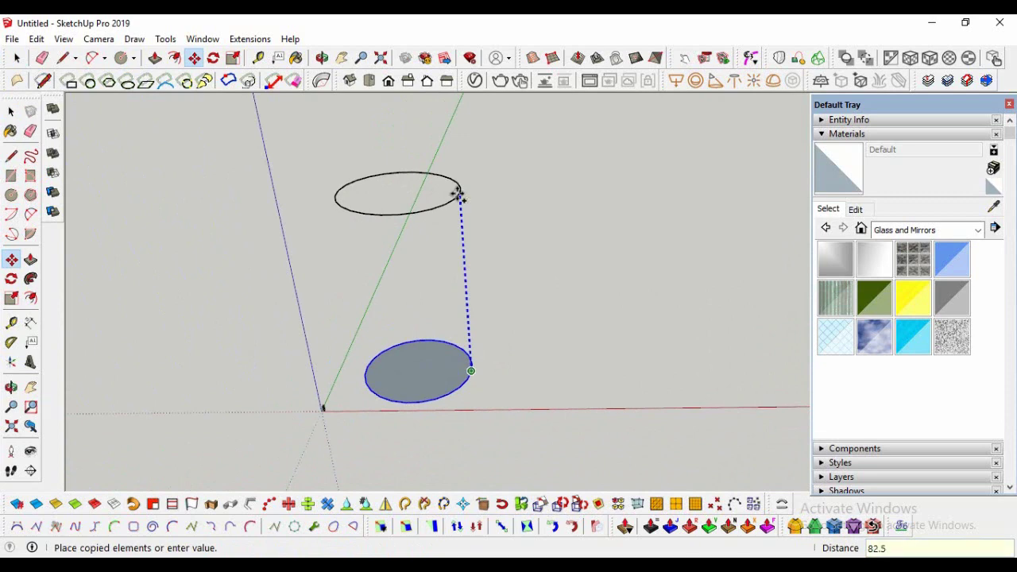
key(Return)
scroll(370, 293, down, 1)
scroll(429, 173, down, 1)
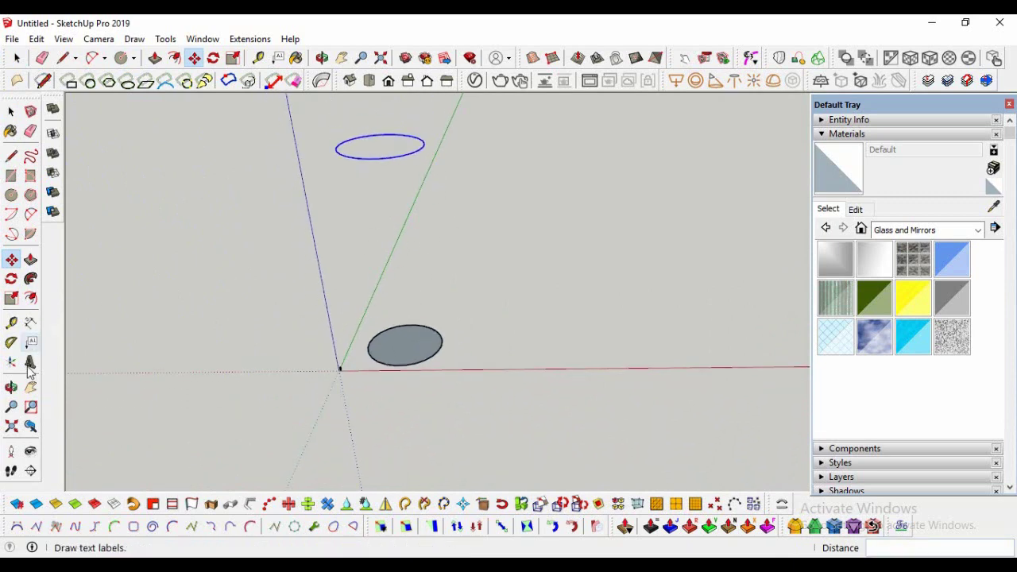
click(11, 387)
mouse_move(281, 318)
mouse_down()
mouse_move(357, 313)
mouse_move(482, 268)
mouse_up()
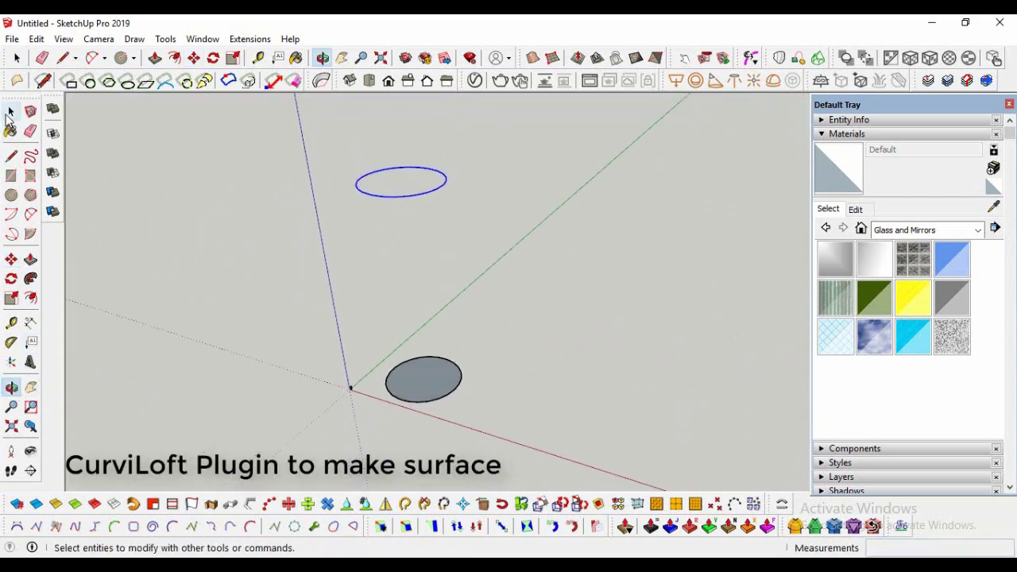
- Loft the two circles into a tube with CurviLoft, raising the segment count to 25
click(10, 113)
click(993, 58)
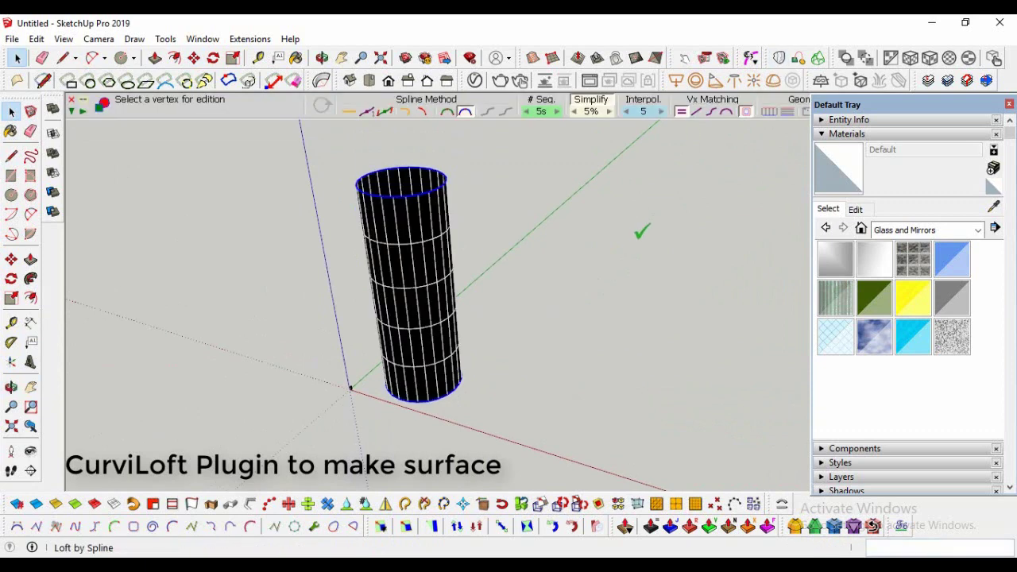
click(555, 113)
click(556, 112)
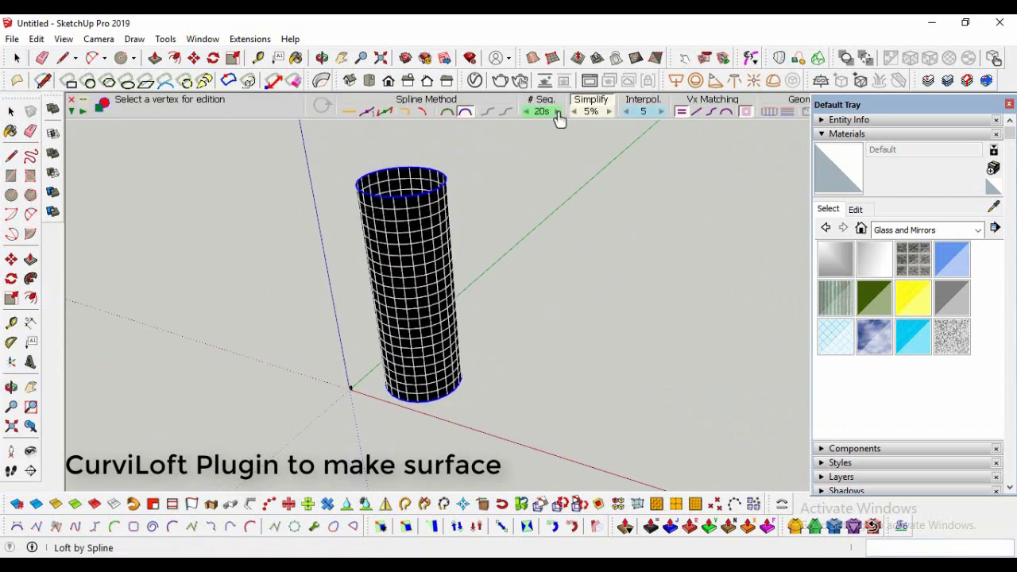
click(558, 113)
click(554, 344)
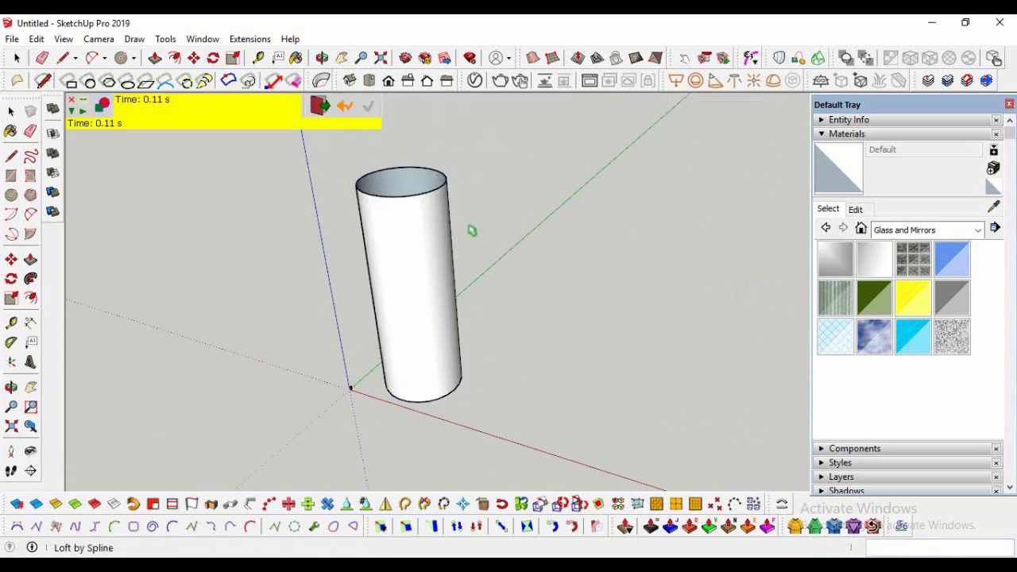
- Edit the loft junction and raise the twist to 6 for an hourglass waist
click(451, 327)
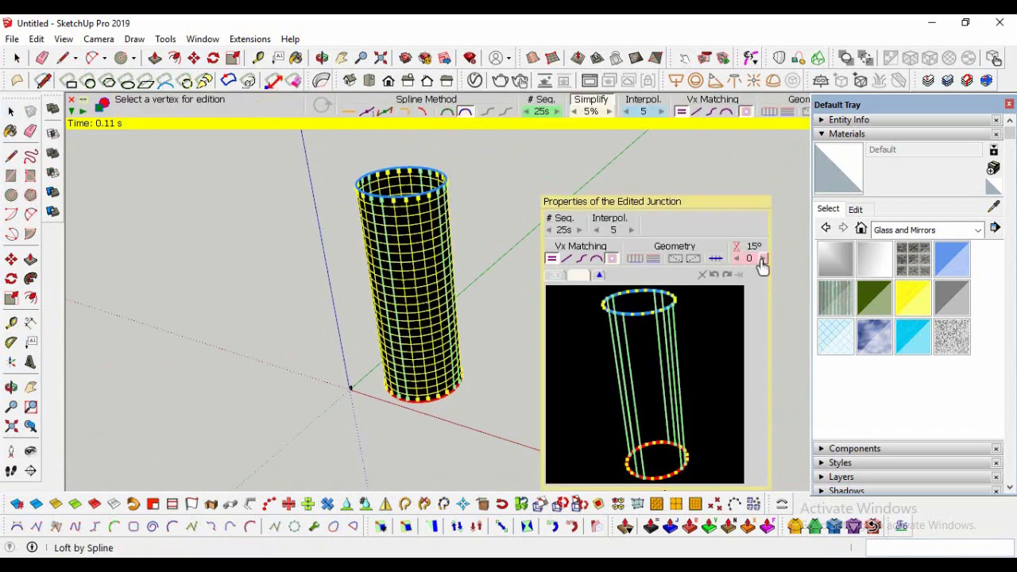
click(760, 260)
click(760, 260)
click(760, 260)
click(760, 260)
click(760, 260)
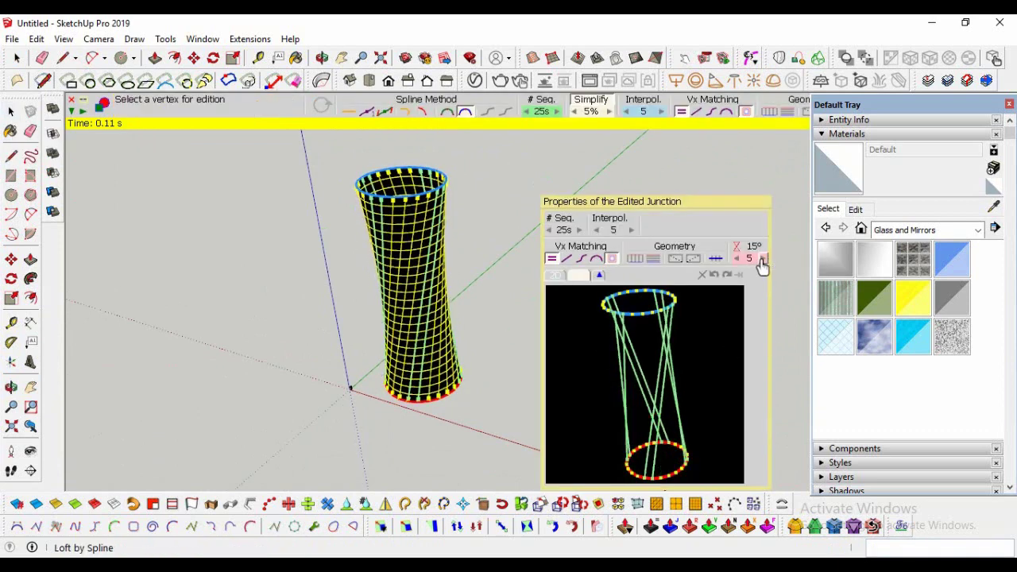
click(761, 260)
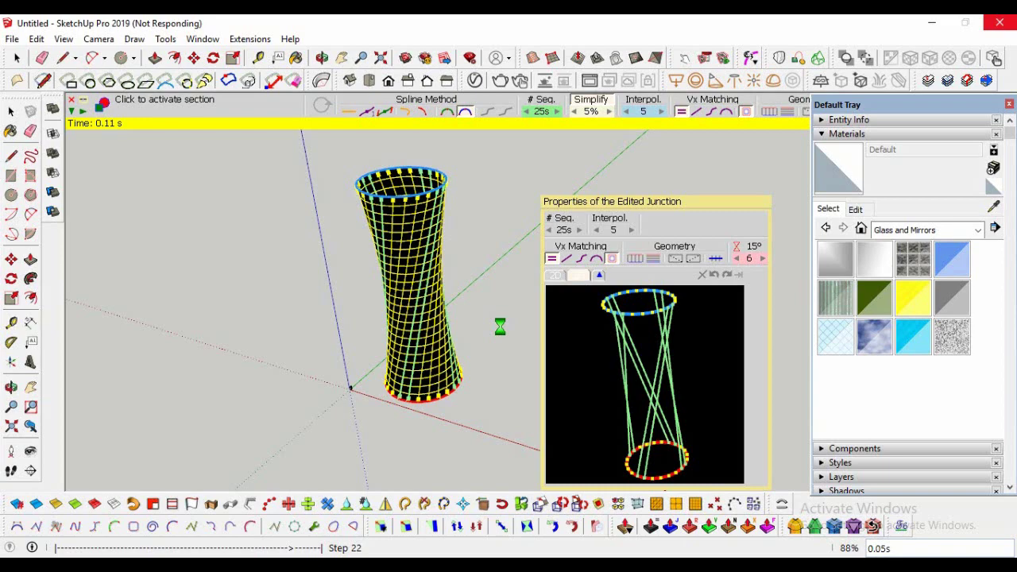
click(11, 111)
- Copy the twisted vase to the right along the red axis
click(435, 362)
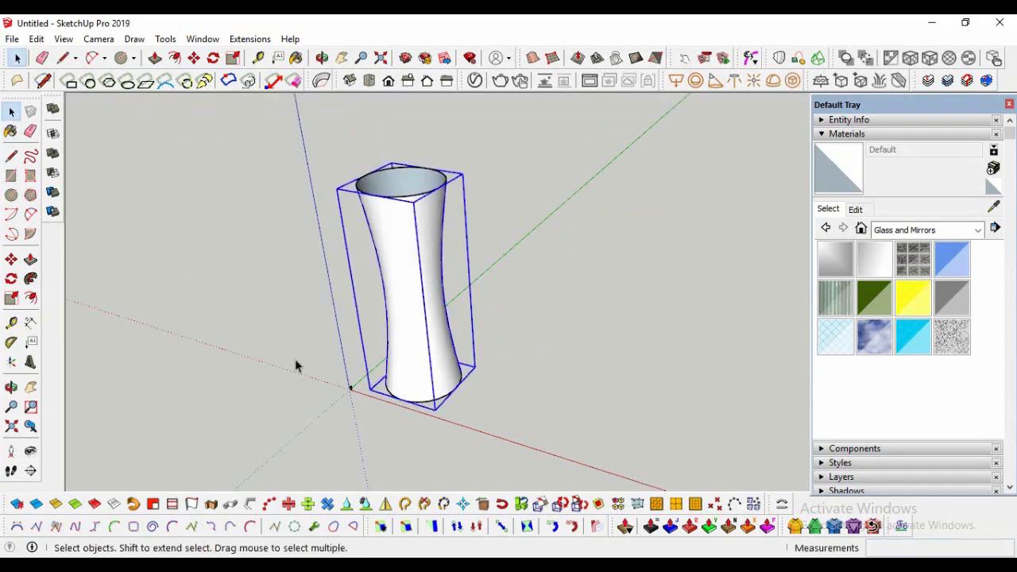
click(11, 156)
scroll(499, 396, up, 2)
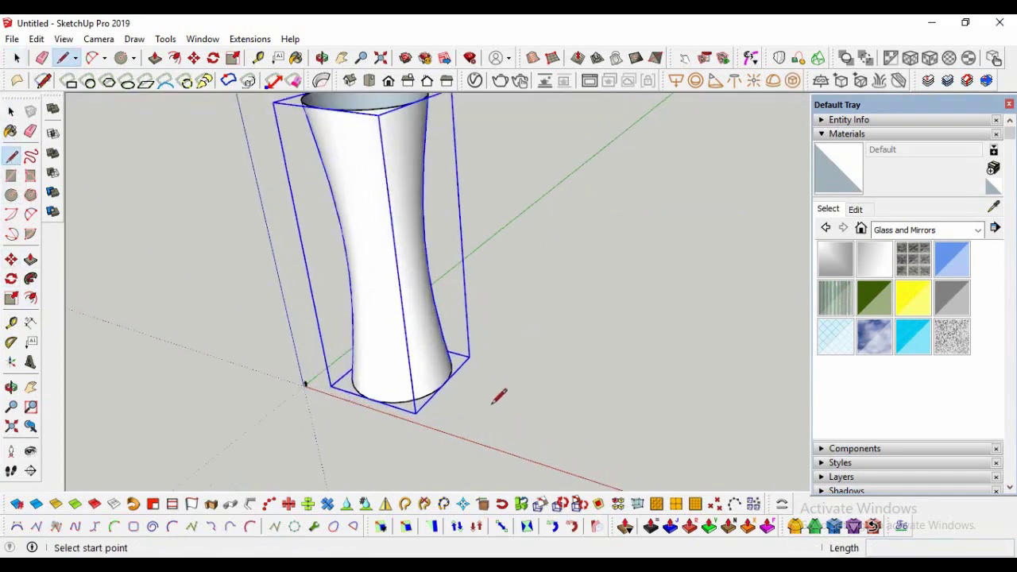
scroll(498, 396, up, 1)
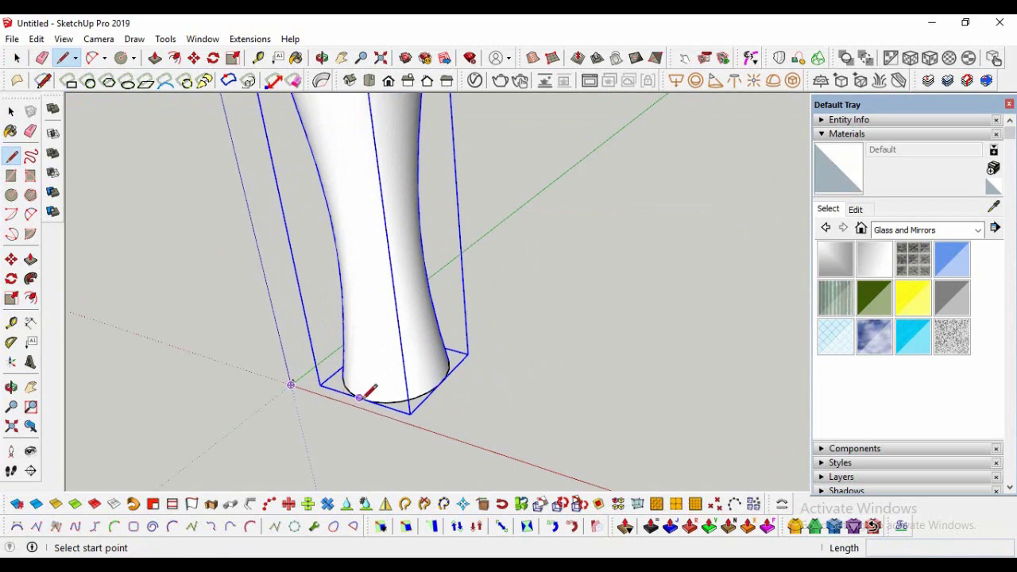
scroll(347, 452, down, 1)
click(11, 259)
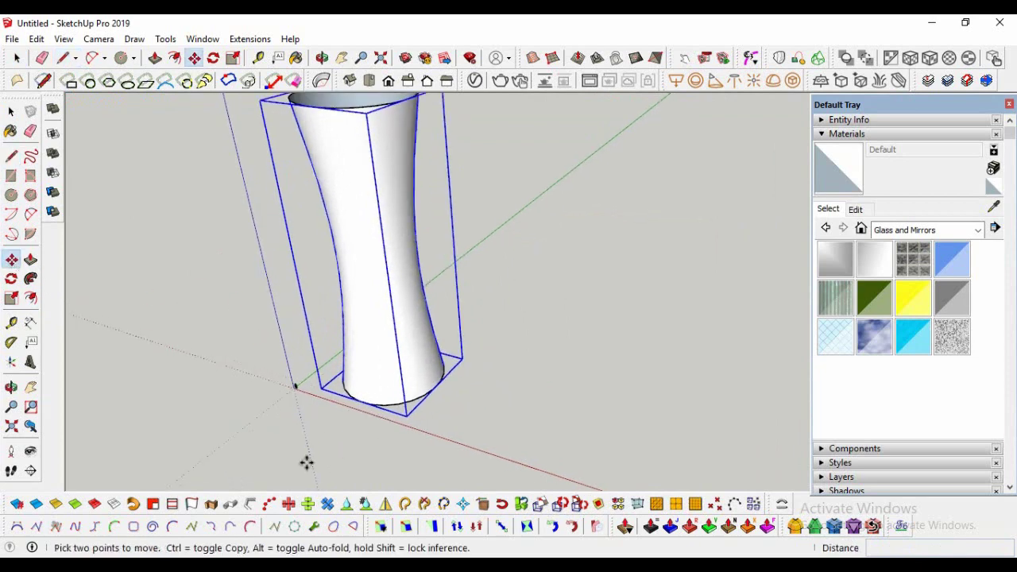
ctrl+click(358, 403)
scroll(358, 404, down, 2)
click(504, 408)
scroll(575, 429, up, 2)
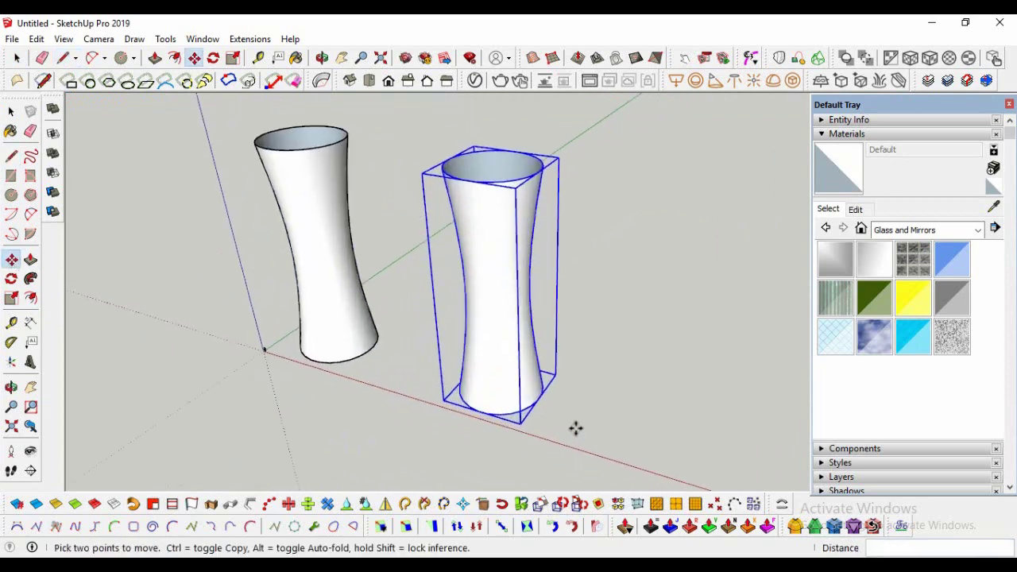
- Draw a short line along the red axis at the copy's base corner
click(11, 156)
scroll(600, 400, up, 2)
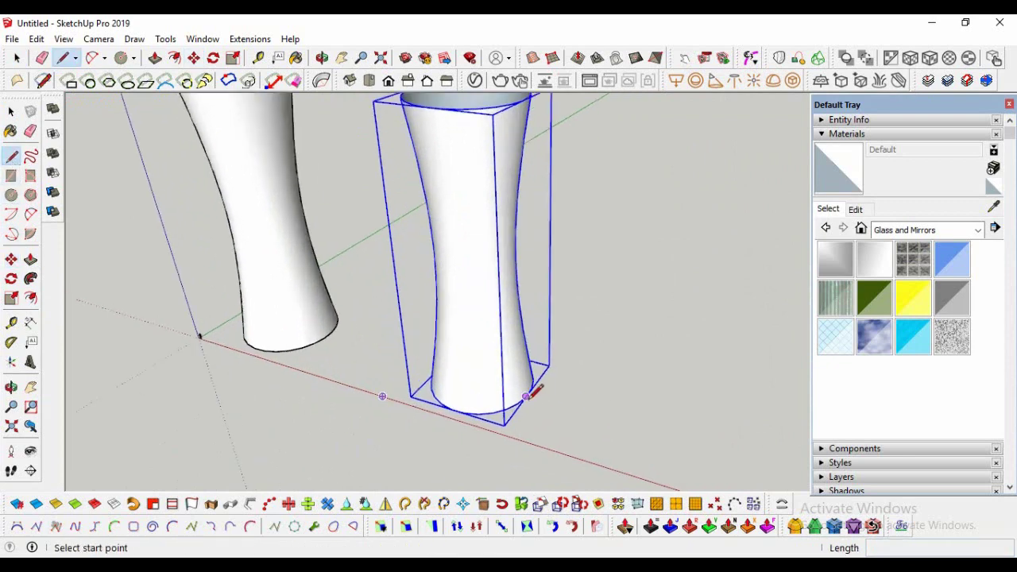
click(526, 396)
click(564, 433)
scroll(386, 433, down, 2)
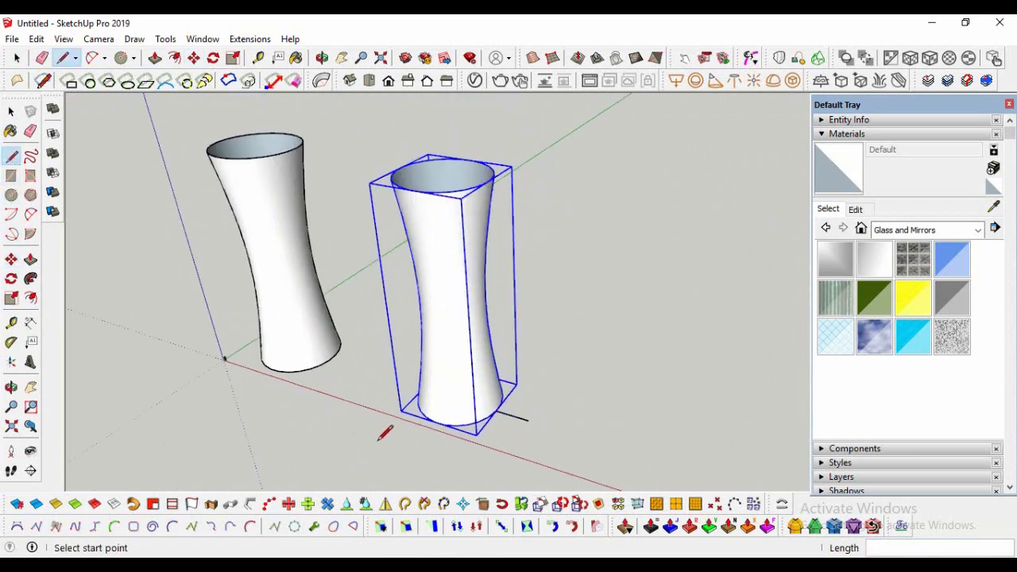
key(space)
scroll(441, 353, up, 2)
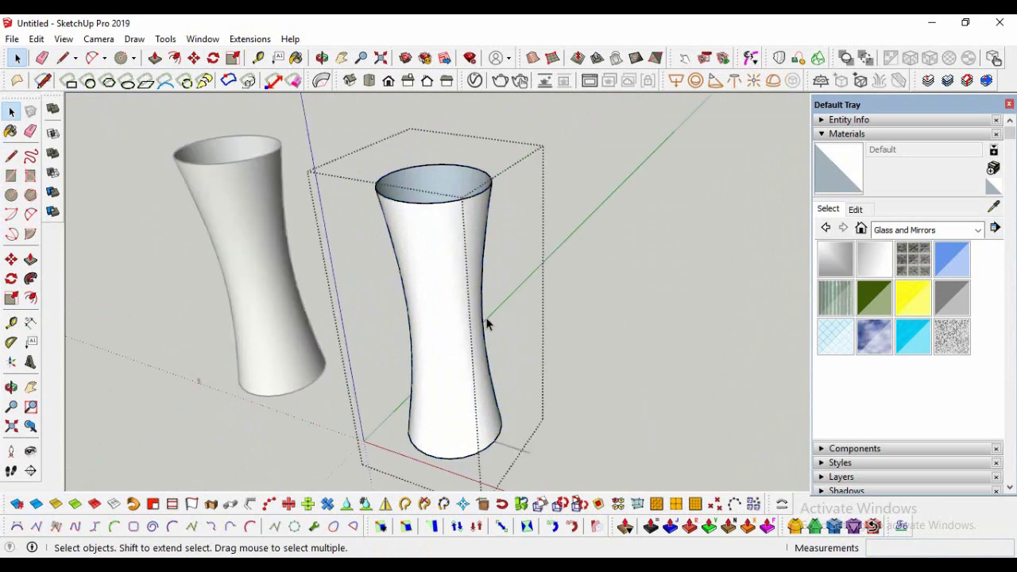
middle_drag(443, 350, 469, 313)
- Apply a 4×4×4 free-form deformation lattice to the right vase and enter it for editing
right_click(534, 314)
click(635, 302)
right_click(480, 361)
mouse_move(509, 530)
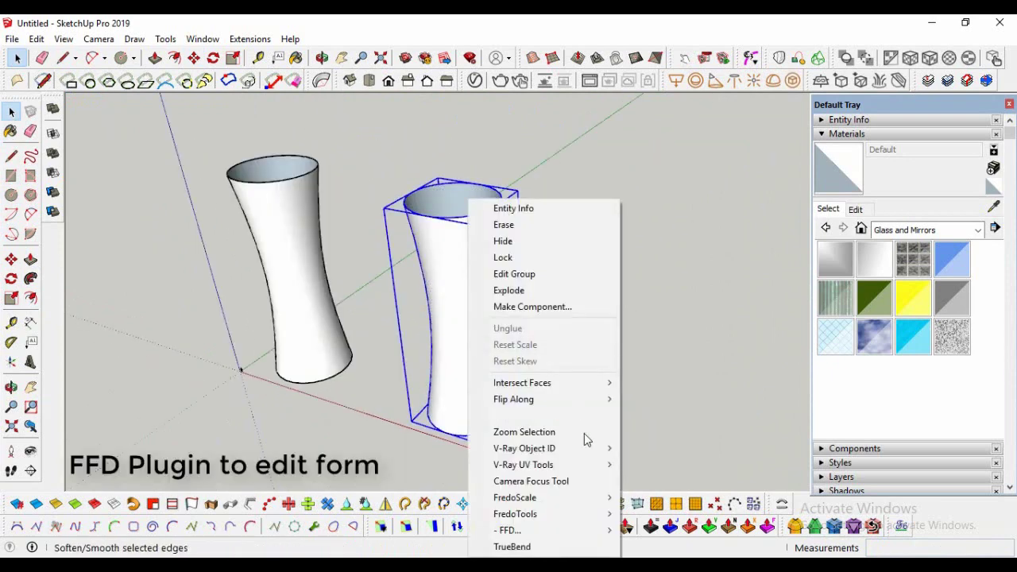
click(658, 479)
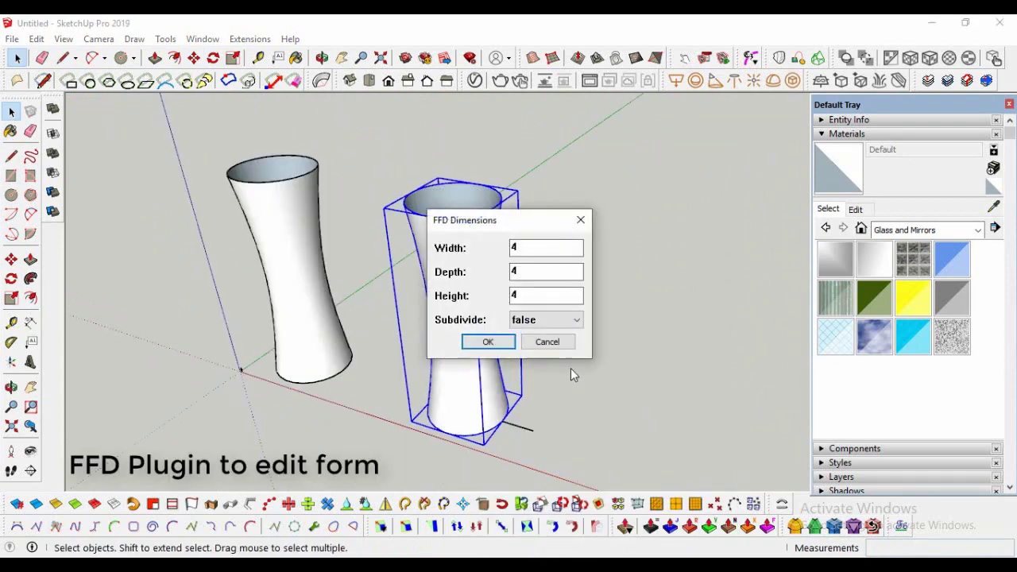
click(500, 343)
click(11, 386)
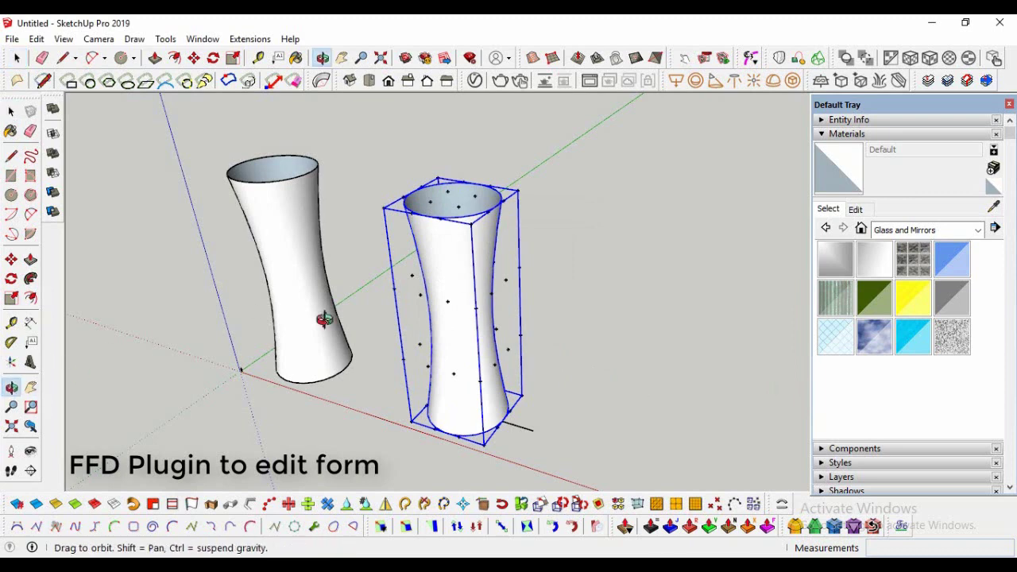
drag(329, 321, 477, 251)
click(11, 114)
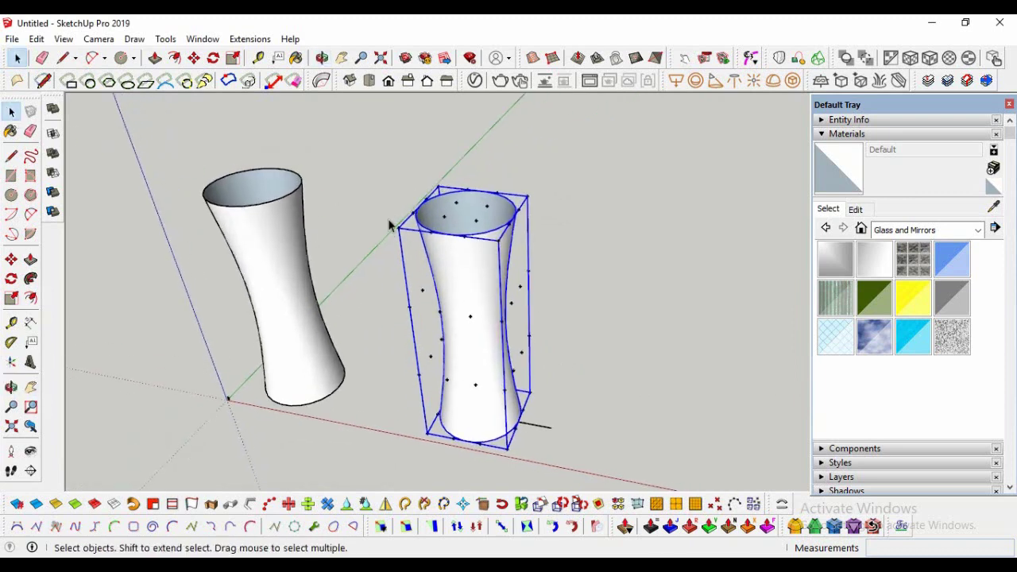
double_click(445, 223)
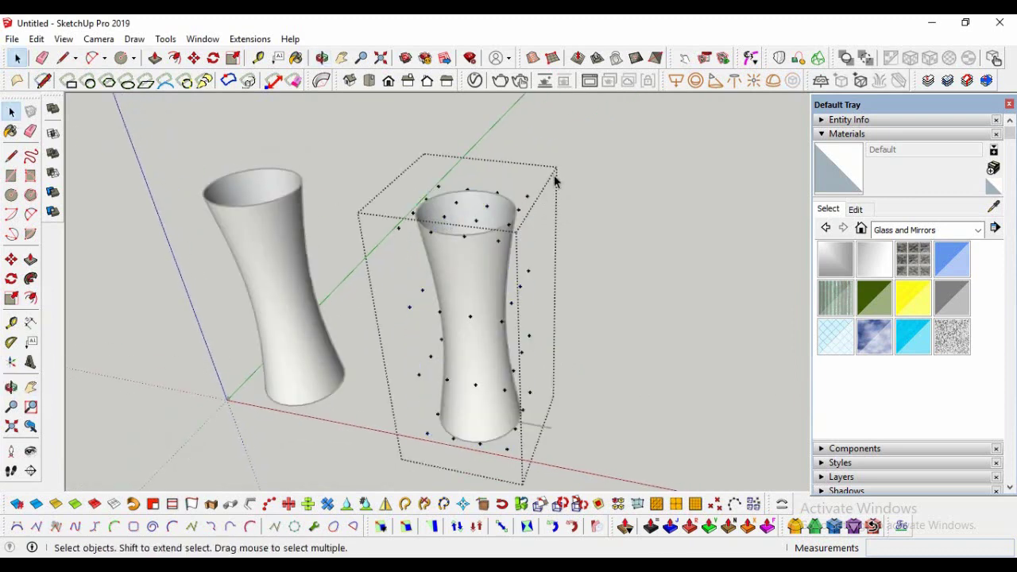
- Scale the top lattice control points to 1.20 along the red axis
click(11, 298)
scroll(605, 220, up, 1)
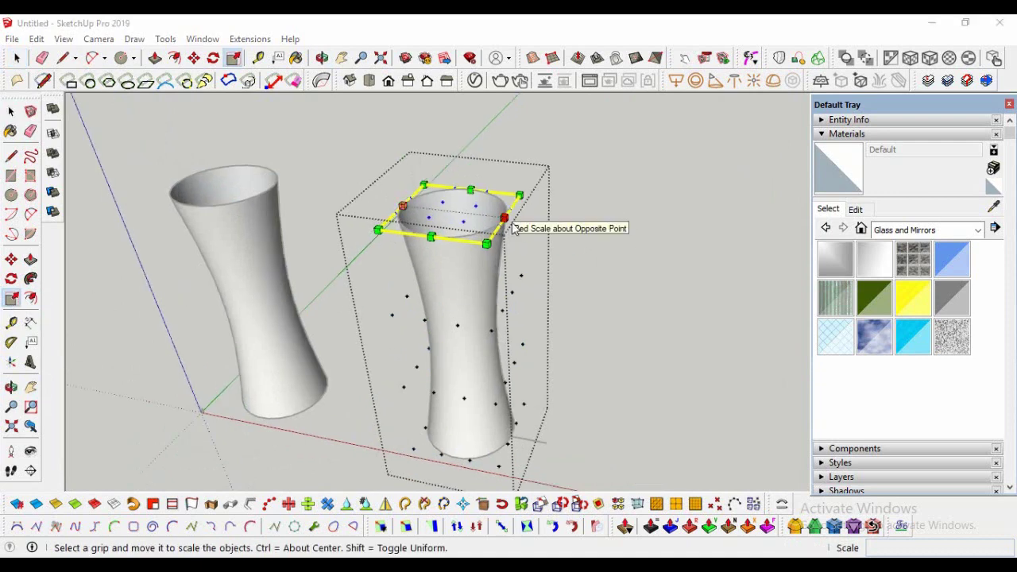
drag(504, 218, 522, 220)
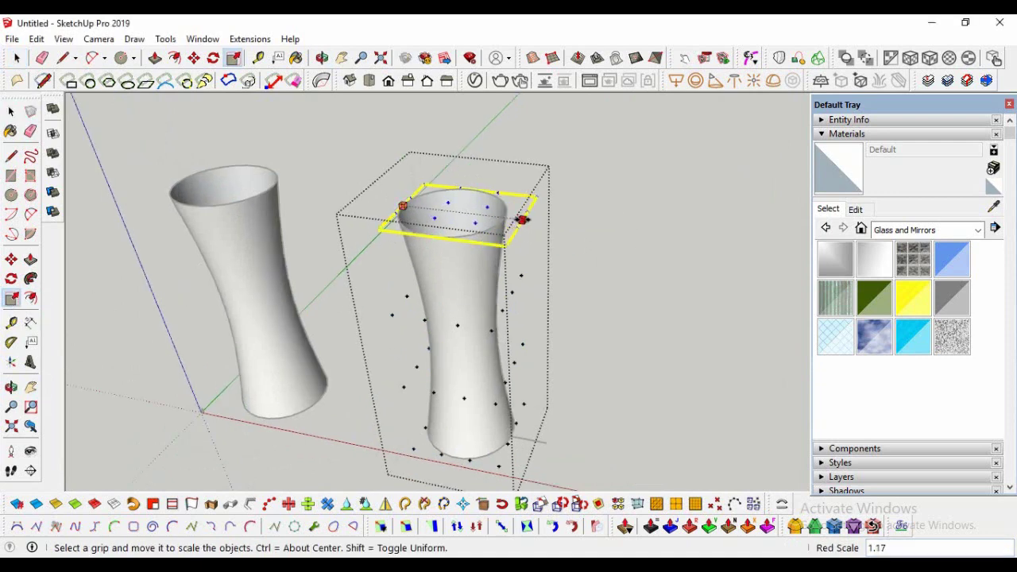
click(525, 220)
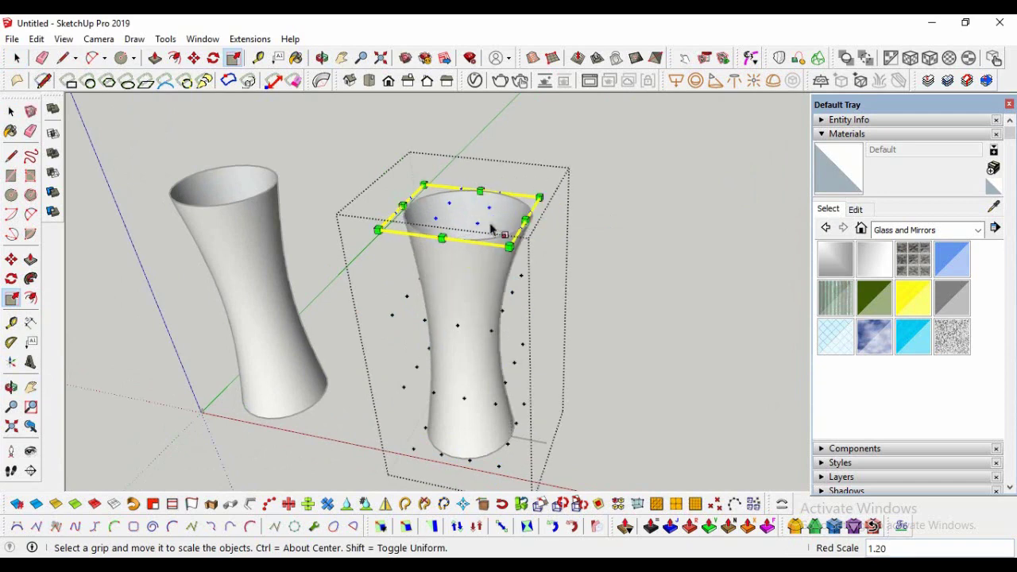
drag(402, 206, 398, 205)
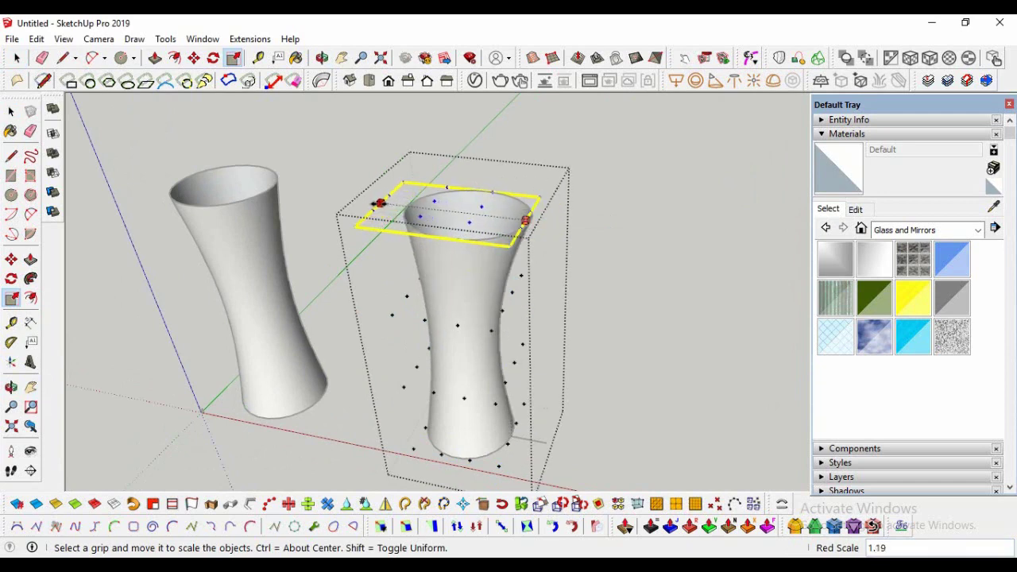
click(379, 203)
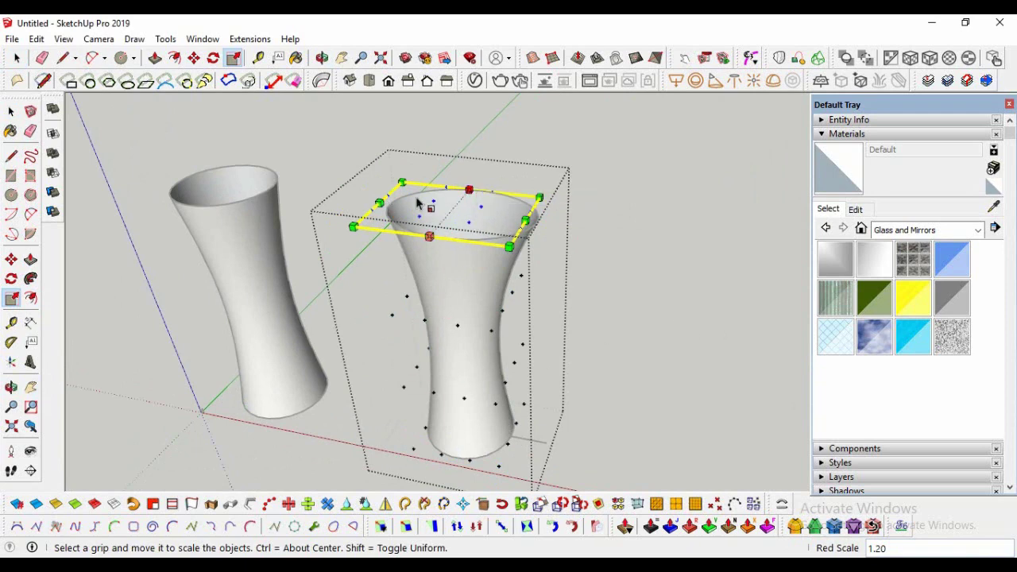
key(space)
- Select the right vase's rim vertices and scale them along the green axis
click(474, 155)
middle_drag(474, 154, 480, 186)
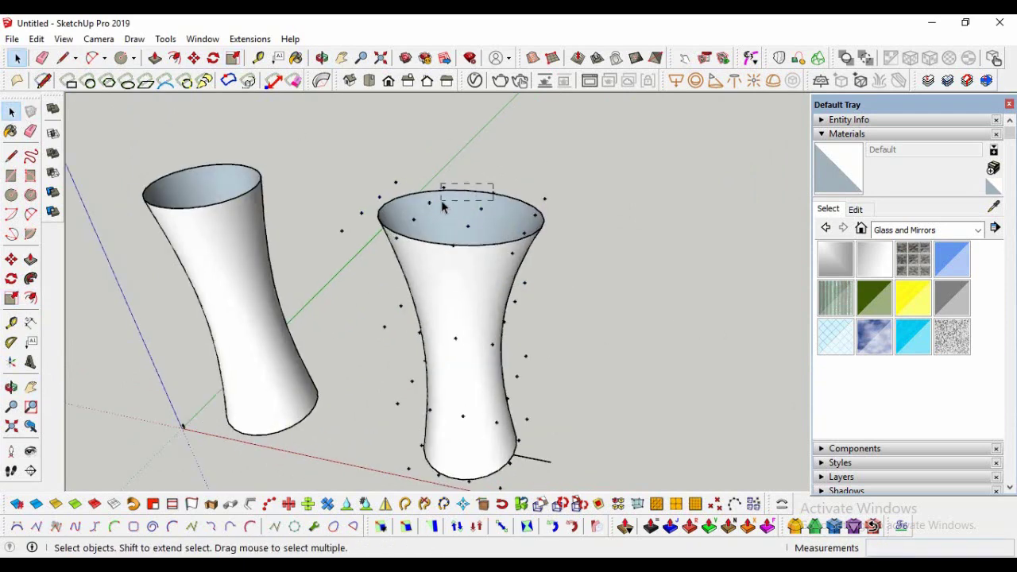
drag(430, 213, 430, 213)
middle_drag(431, 211, 475, 171)
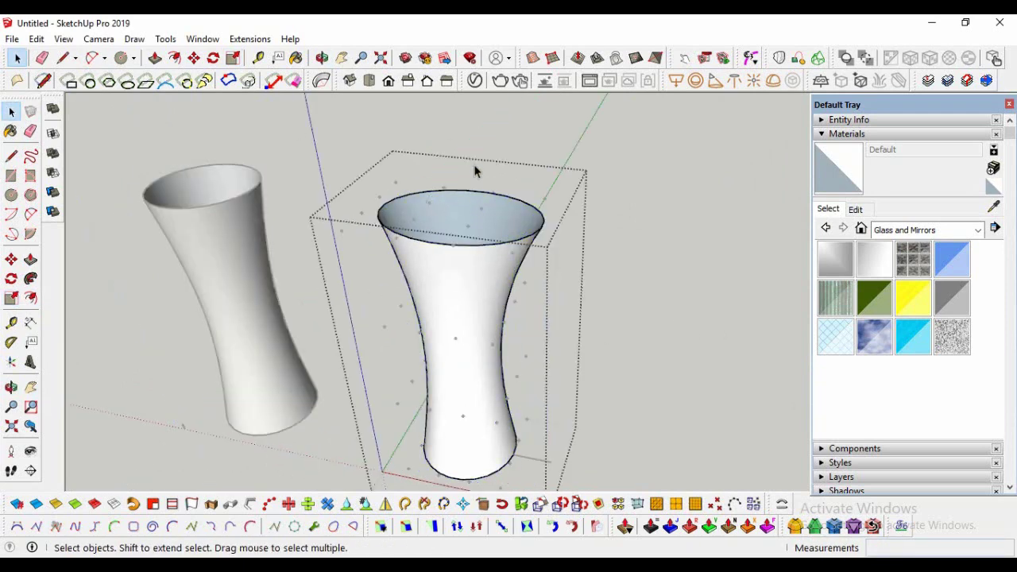
middle_drag(623, 315, 522, 288)
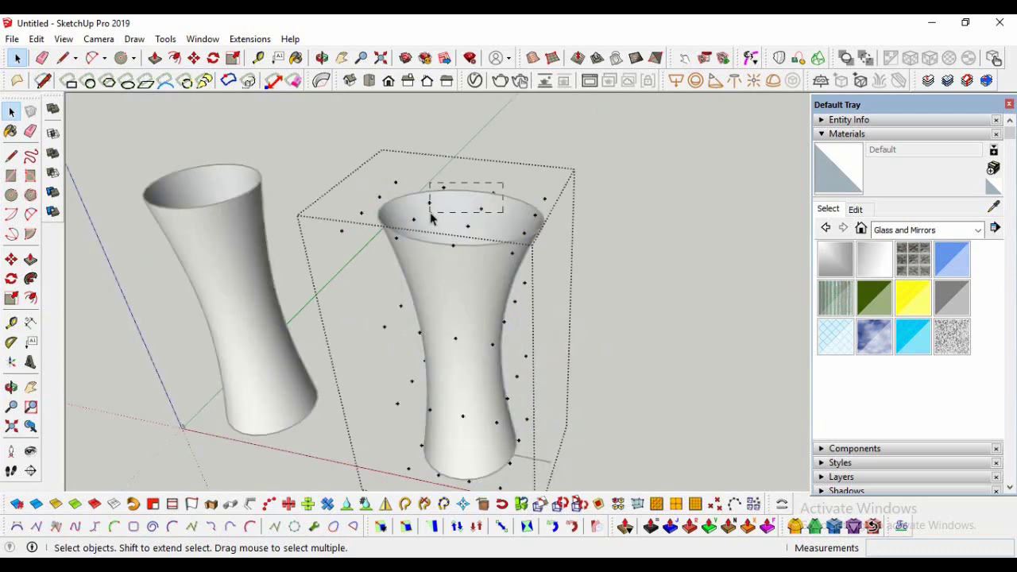
drag(430, 213, 445, 207)
click(11, 298)
scroll(492, 176, up, 3)
scroll(481, 176, up, 2)
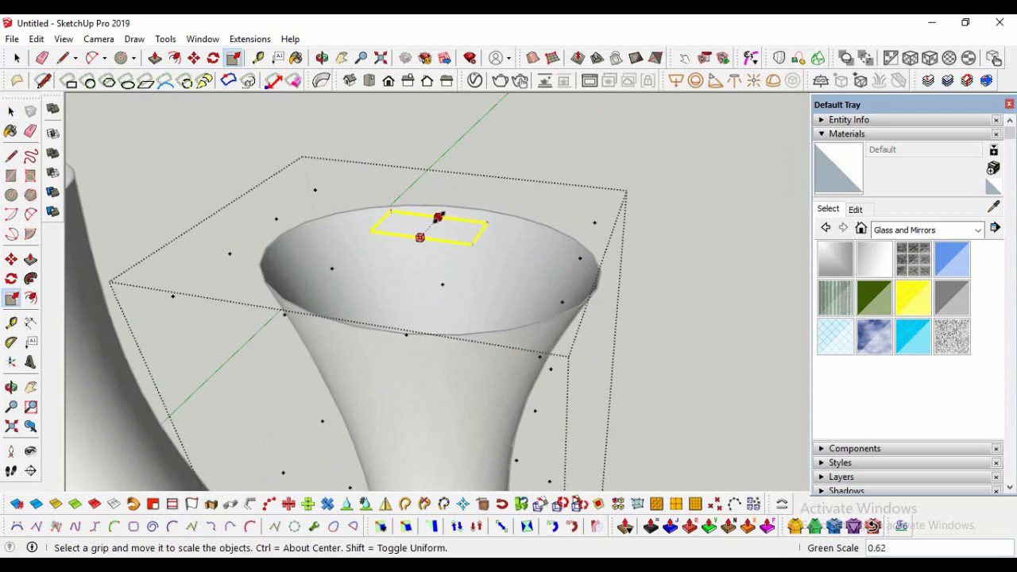
text(0.6)
key(Return)
middle_drag(439, 217, 457, 208)
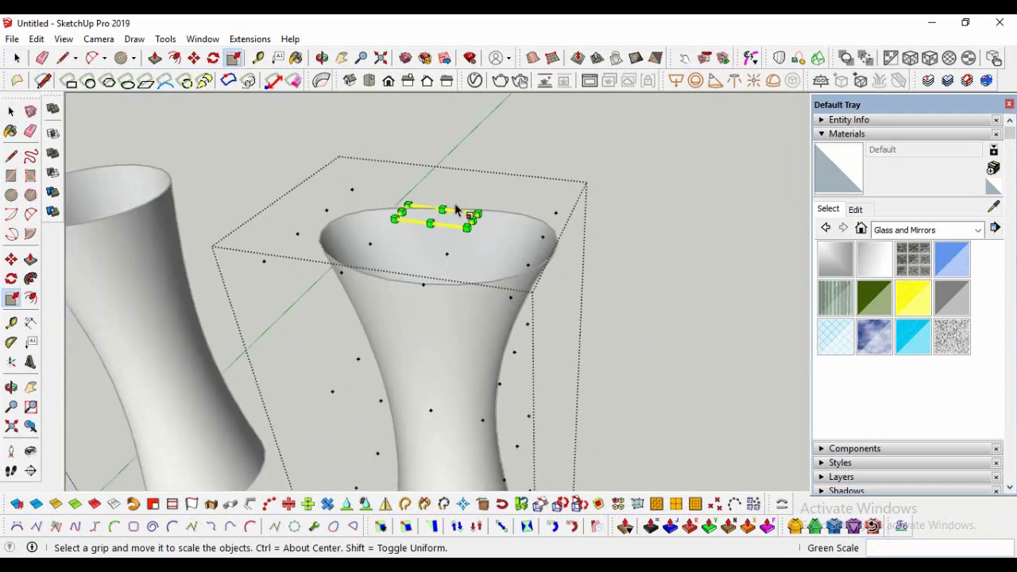
key(space)
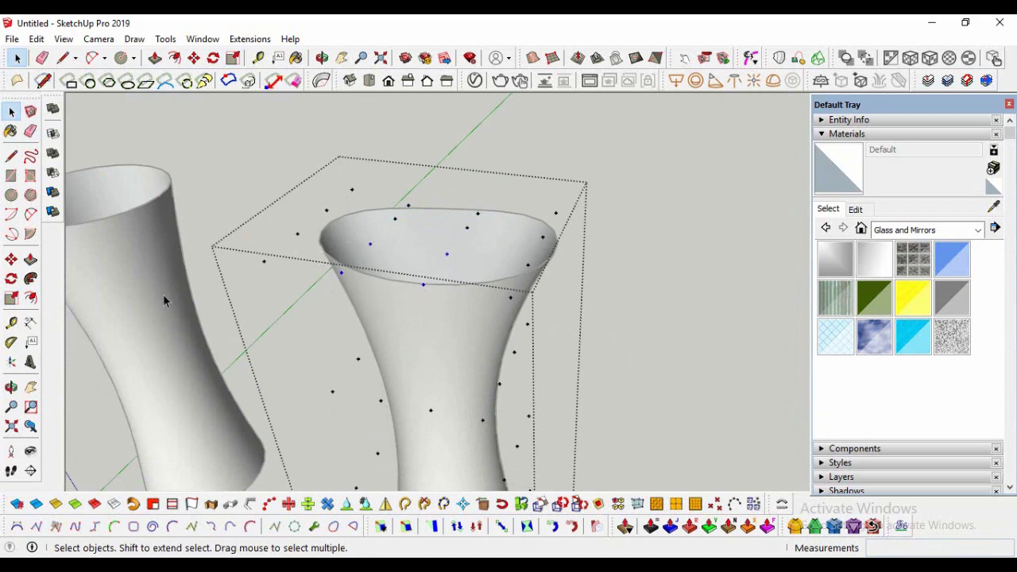
- Stretch the rim points further along green, checking from above and the side
click(11, 298)
drag(386, 282, 409, 251)
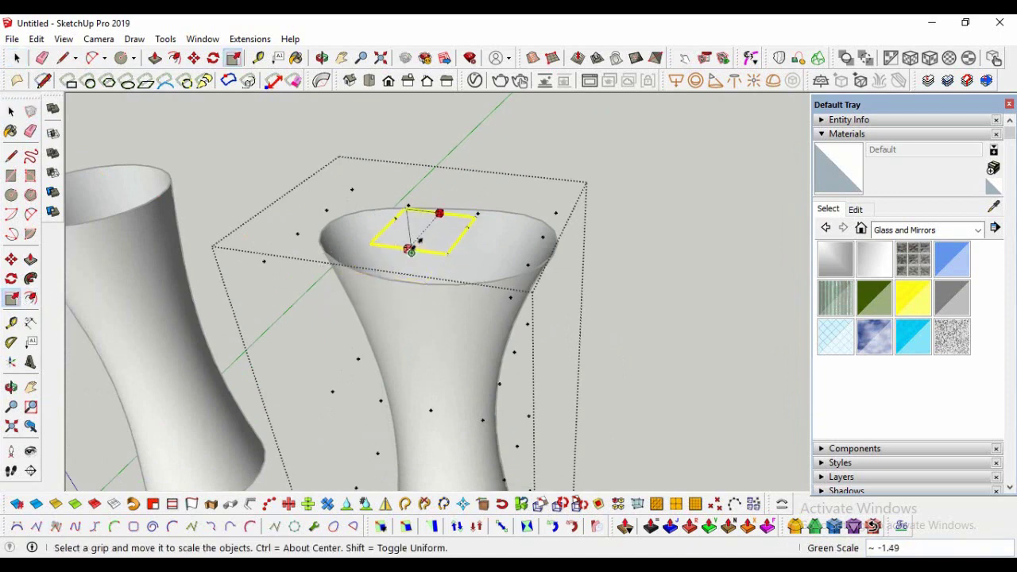
drag(409, 251, 386, 216)
key(o)
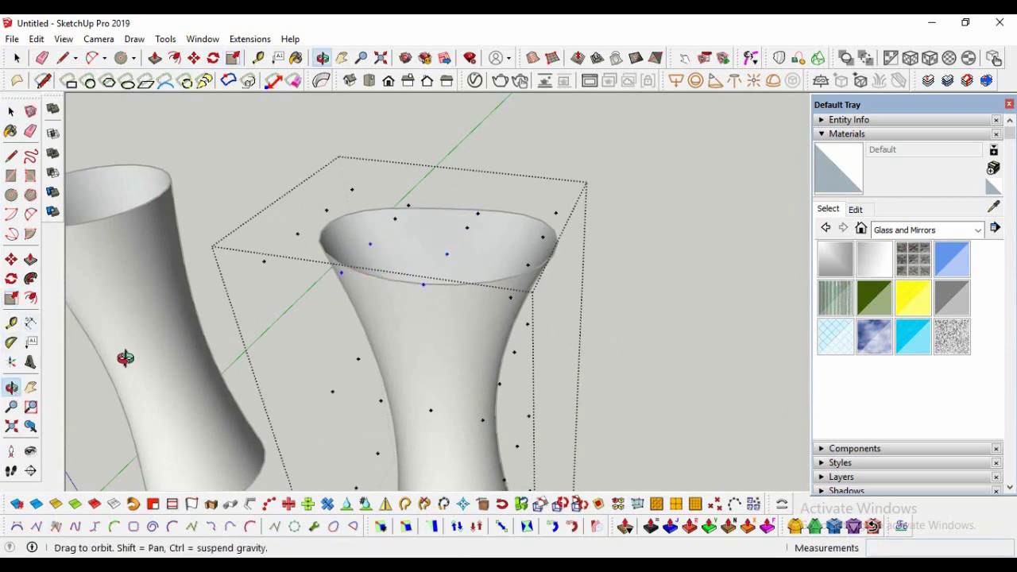
mouse_move(125, 357)
mouse_down()
mouse_move(336, 390)
mouse_move(321, 240)
mouse_move(308, 251)
mouse_up()
key(s)
text(0.6)
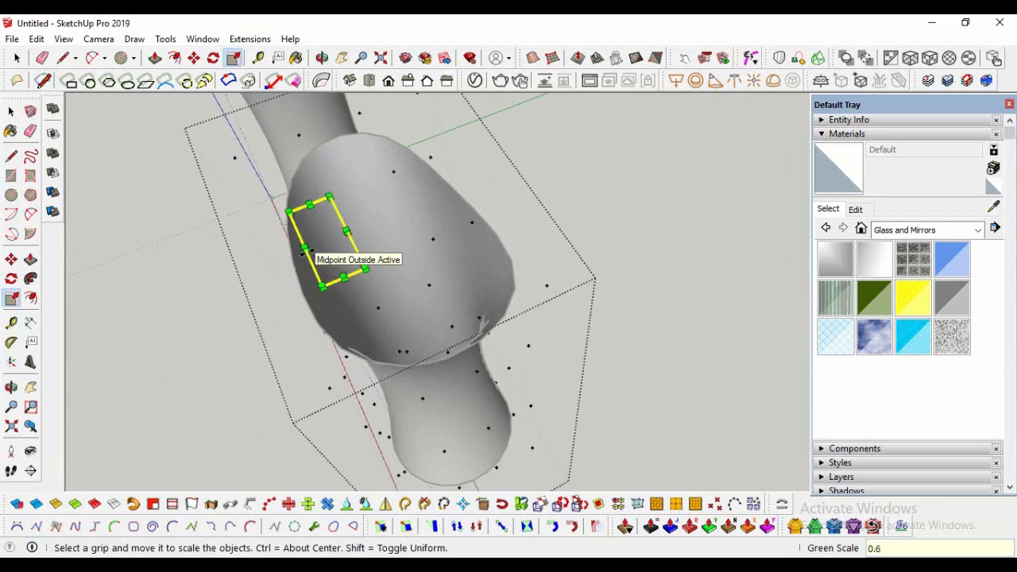
key(Return)
click(11, 387)
mouse_move(477, 278)
mouse_down()
mouse_move(600, 152)
mouse_move(503, 234)
mouse_move(484, 220)
mouse_move(545, 233)
mouse_move(406, 260)
mouse_move(358, 286)
mouse_up()
key(space)
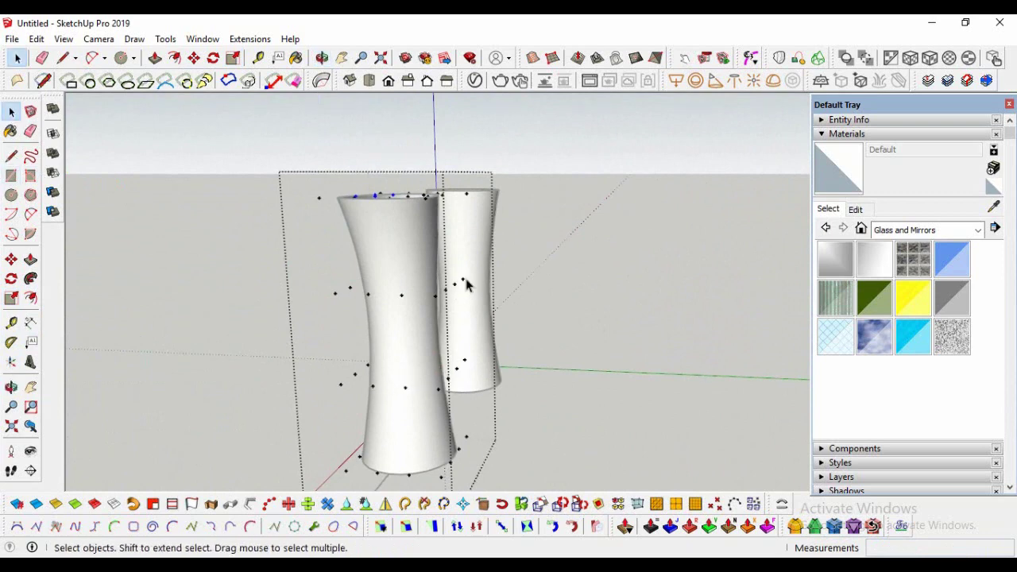
- Select the control points around the vase's mid-height
key(s)
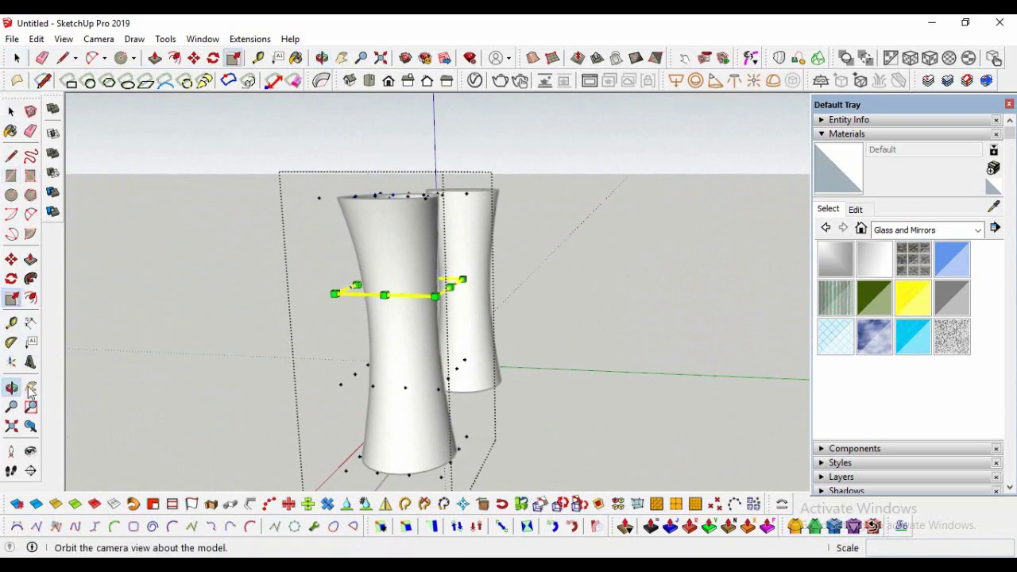
click(11, 386)
mouse_move(172, 431)
mouse_down()
mouse_move(297, 317)
mouse_move(395, 291)
mouse_up()
key(s)
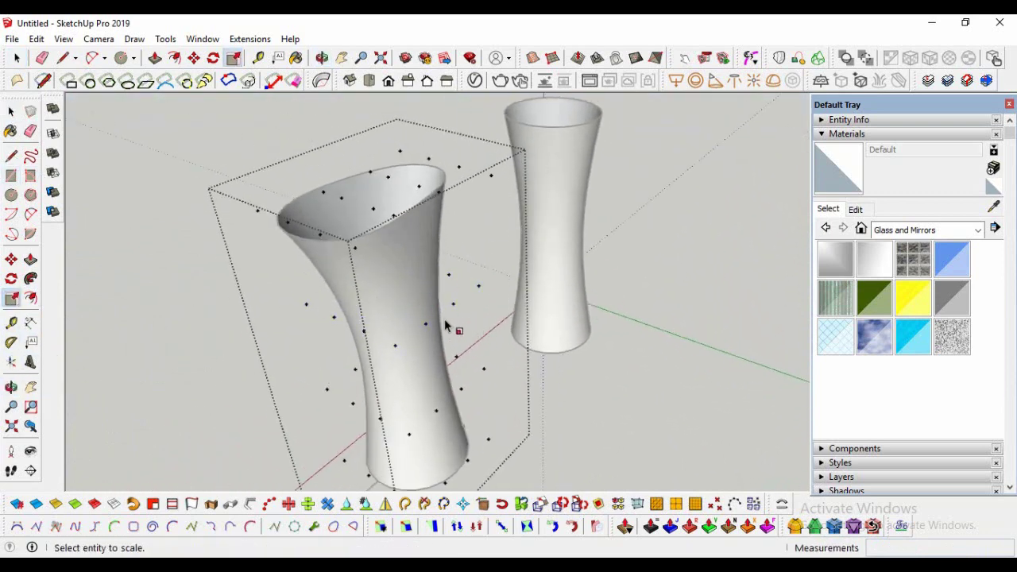
key(space)
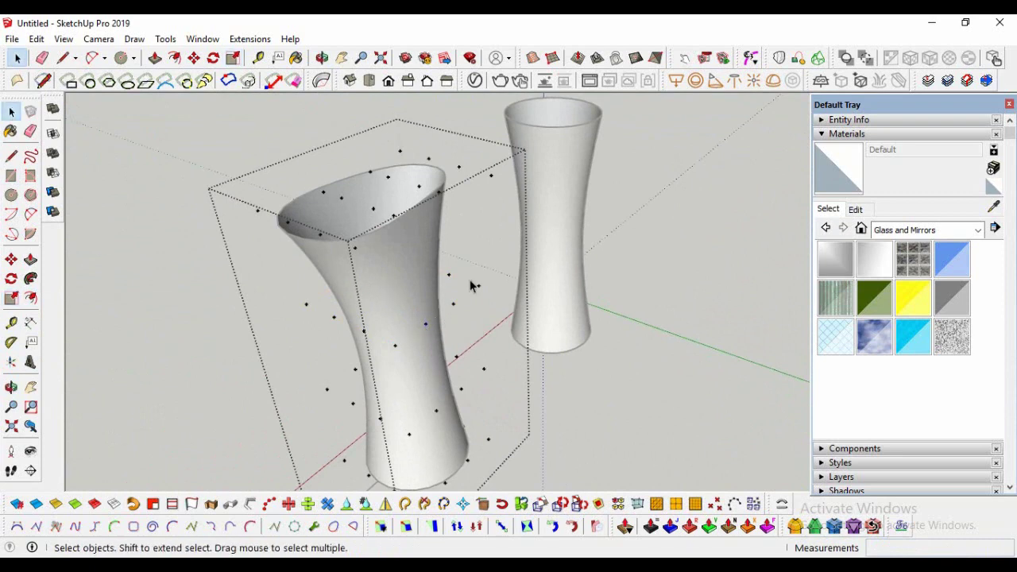
drag(291, 342, 290, 340)
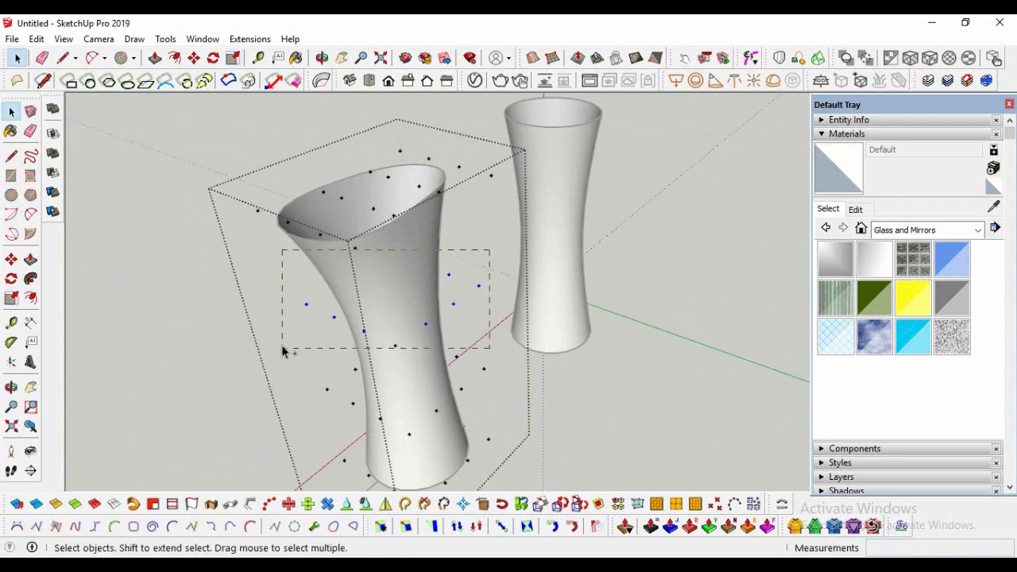
key(s)
key(space)
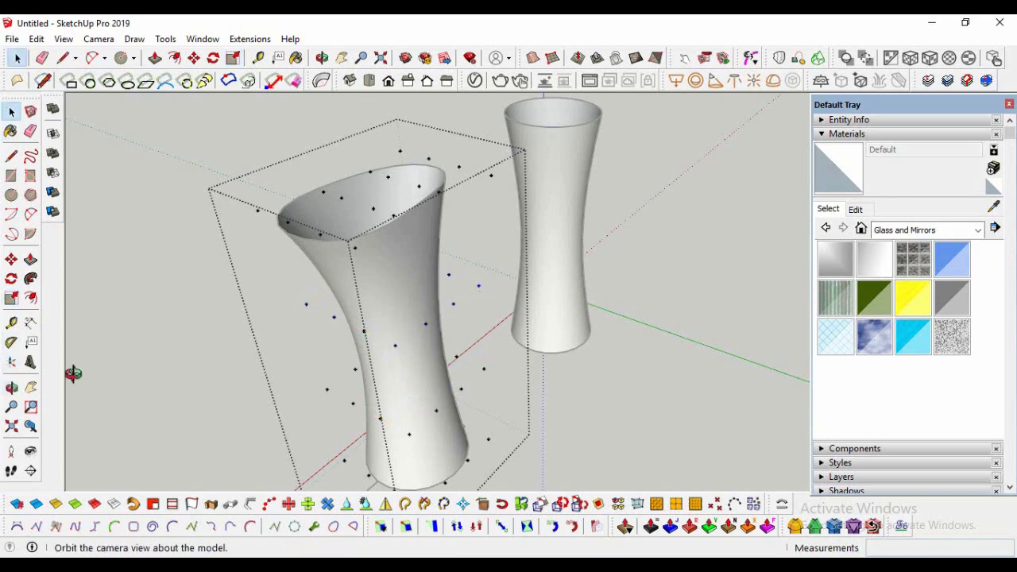
middle_drag(71, 371, 236, 245)
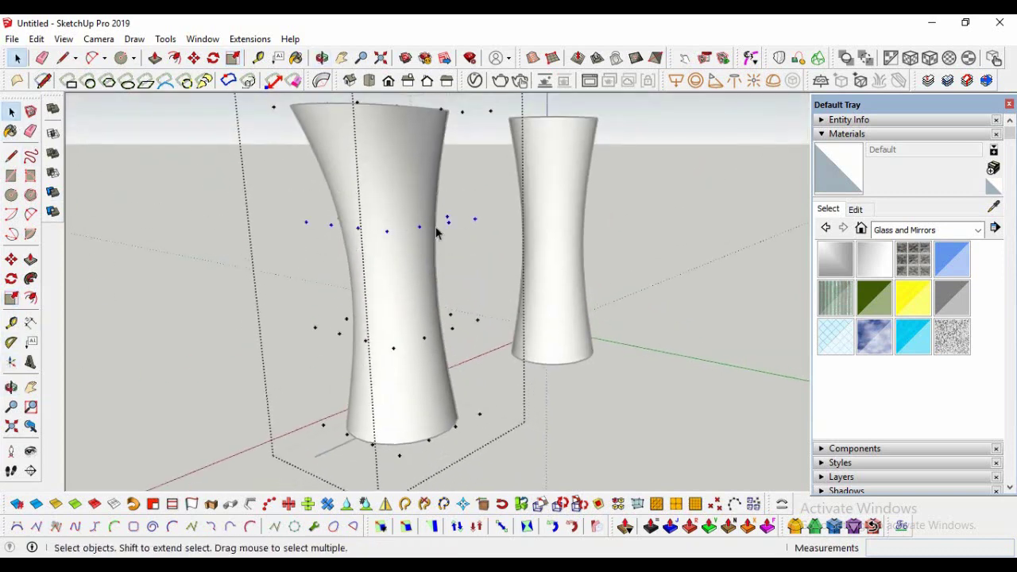
- Scale the mid-height ring by 1.3 along the green axis, twice
click(11, 298)
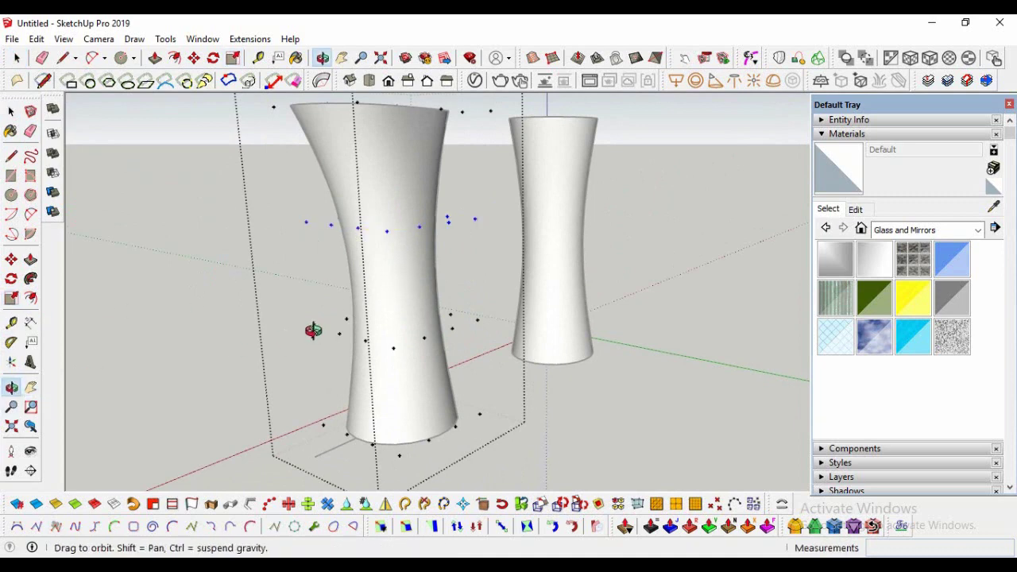
middle_drag(313, 332, 386, 425)
mouse_move(490, 336)
mouse_down()
mouse_move(419, 319)
mouse_move(522, 347)
mouse_up()
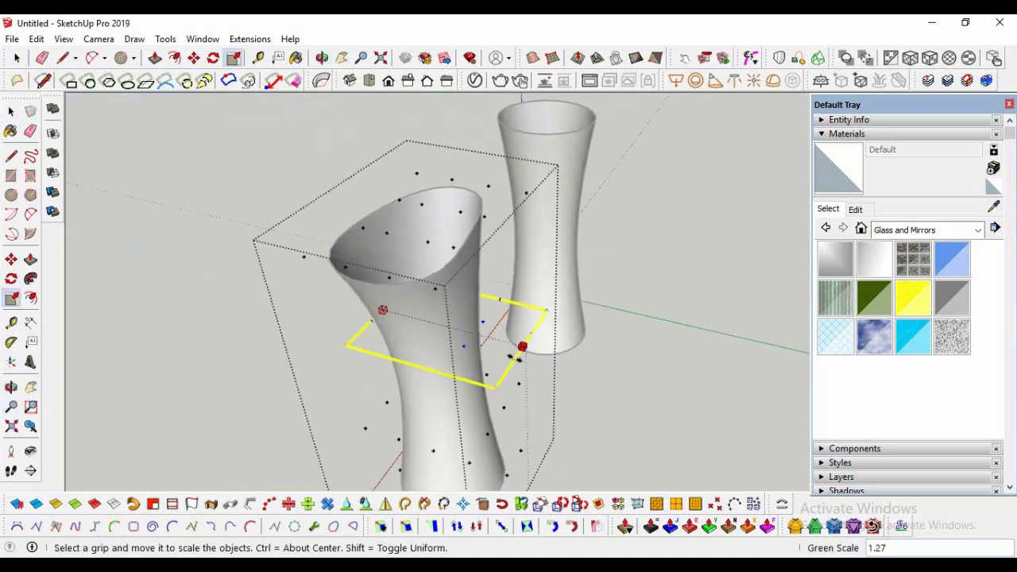
text(1.3)
key(Return)
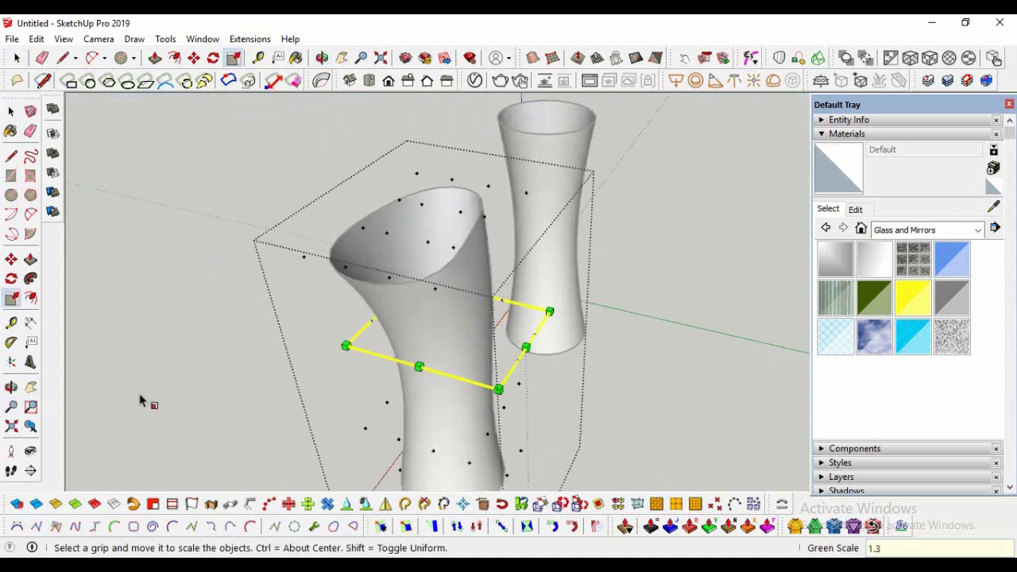
middle_drag(140, 400, 517, 341)
drag(486, 308, 427, 302)
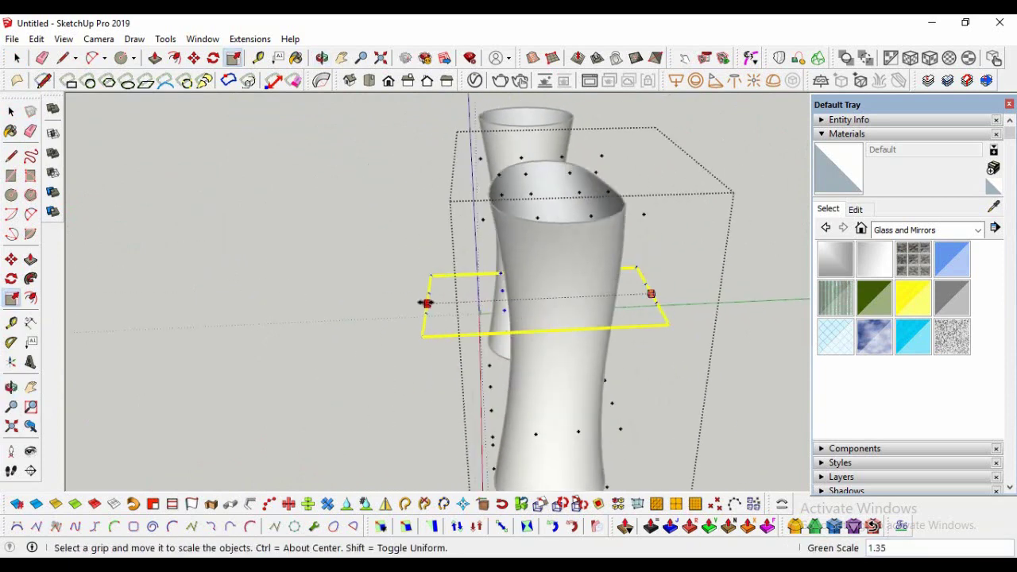
text(3)
key(Return)
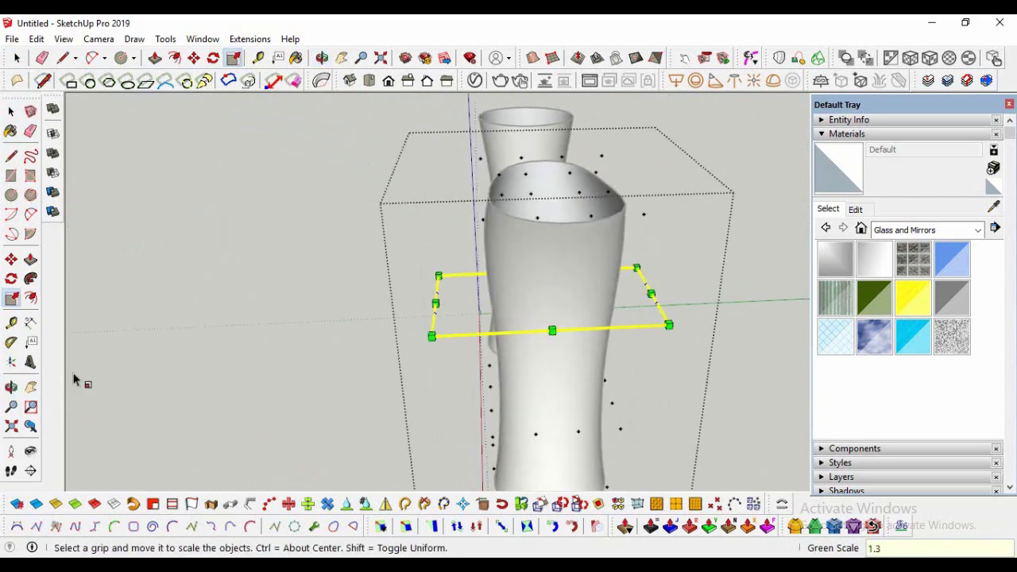
- Inspect the bulged waist from several angles and clear the ring selection
key(o)
mouse_move(220, 395)
mouse_down()
mouse_move(594, 313)
mouse_move(559, 363)
mouse_up()
key(s)
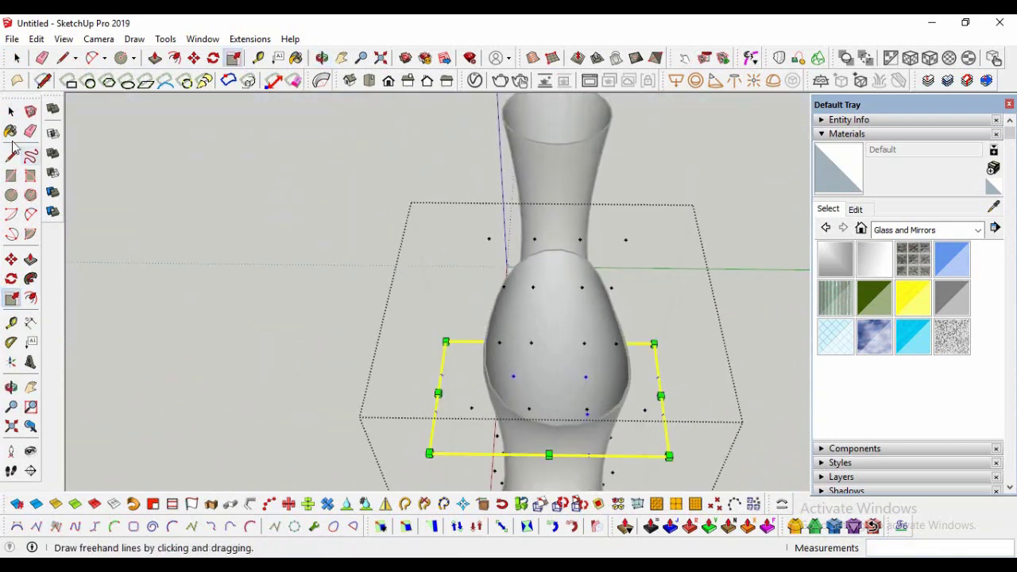
click(12, 112)
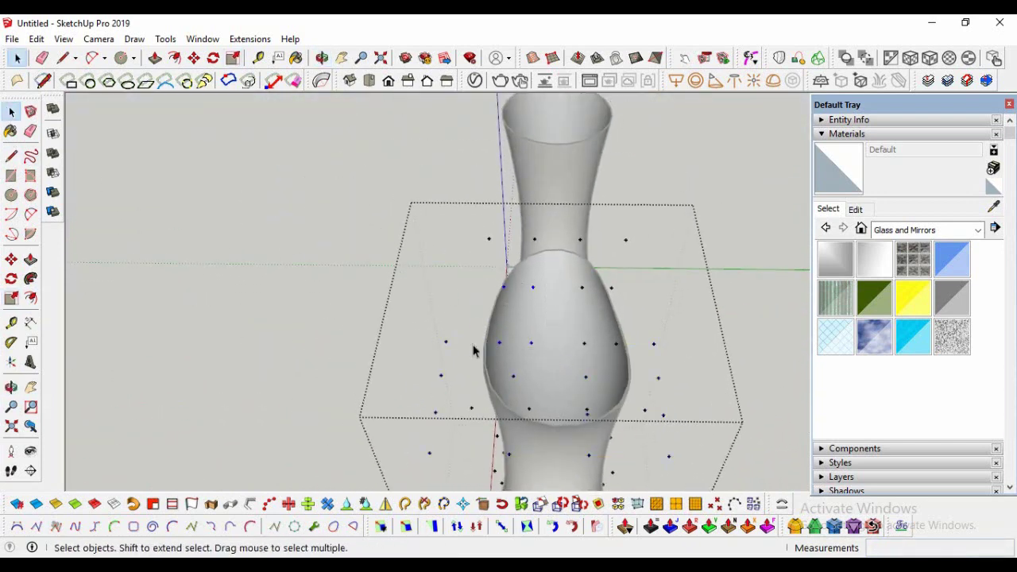
click(11, 298)
click(11, 112)
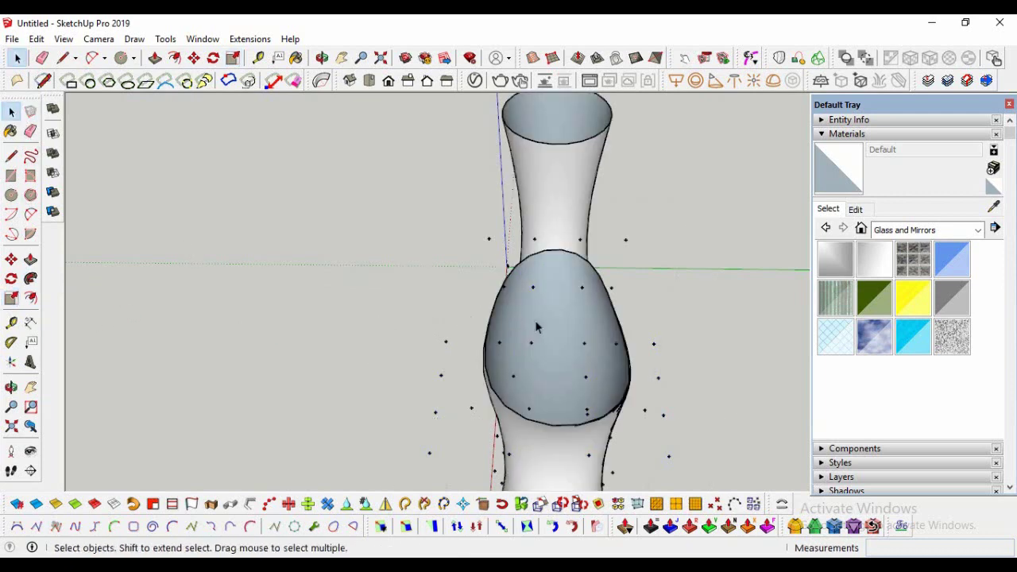
click(11, 387)
drag(119, 373, 295, 341)
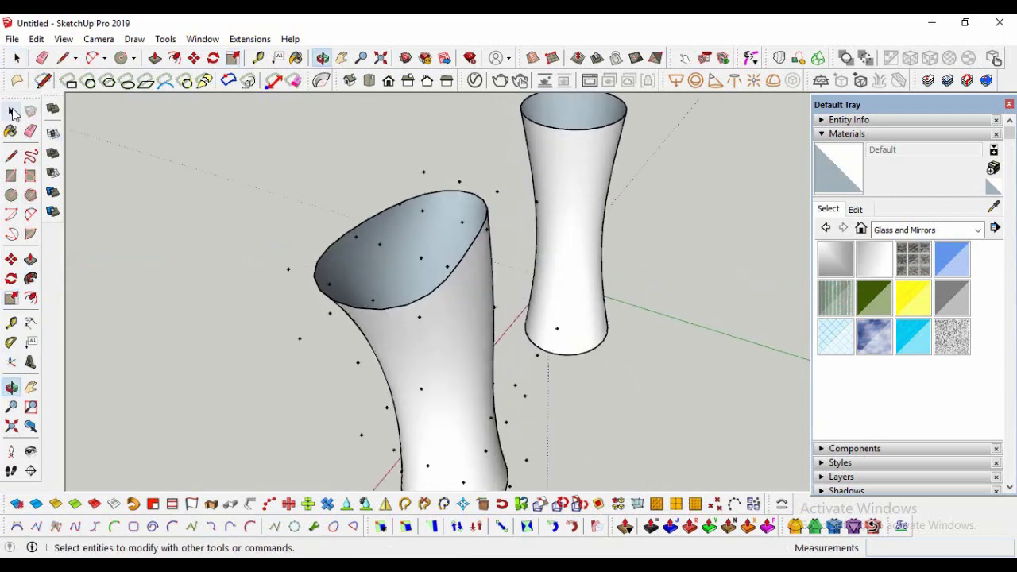
- Select the vertices near the flared rim and scale them by 1.3
click(12, 114)
click(421, 197)
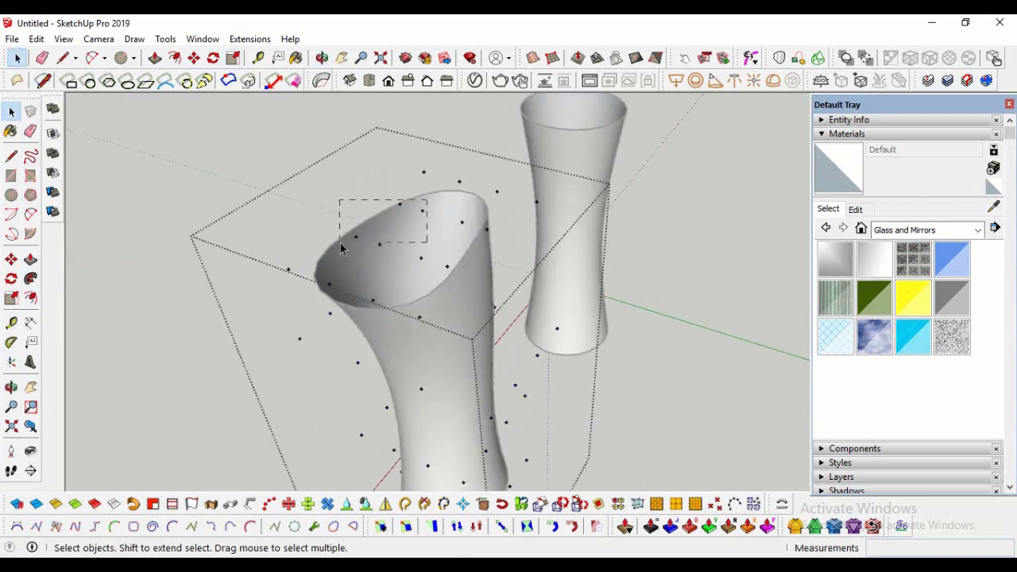
drag(341, 244, 378, 252)
key(s)
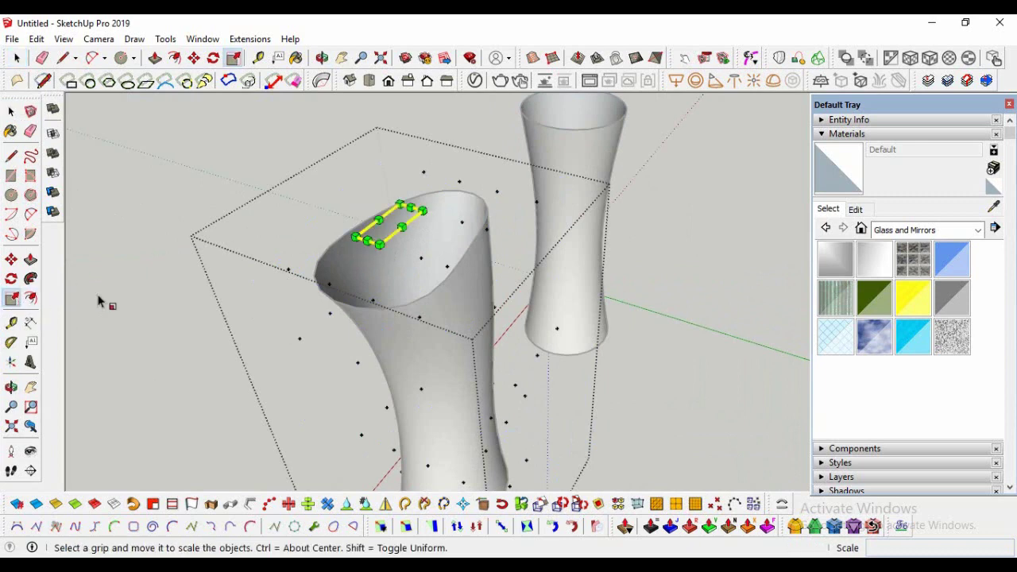
click(380, 244)
text(1.)
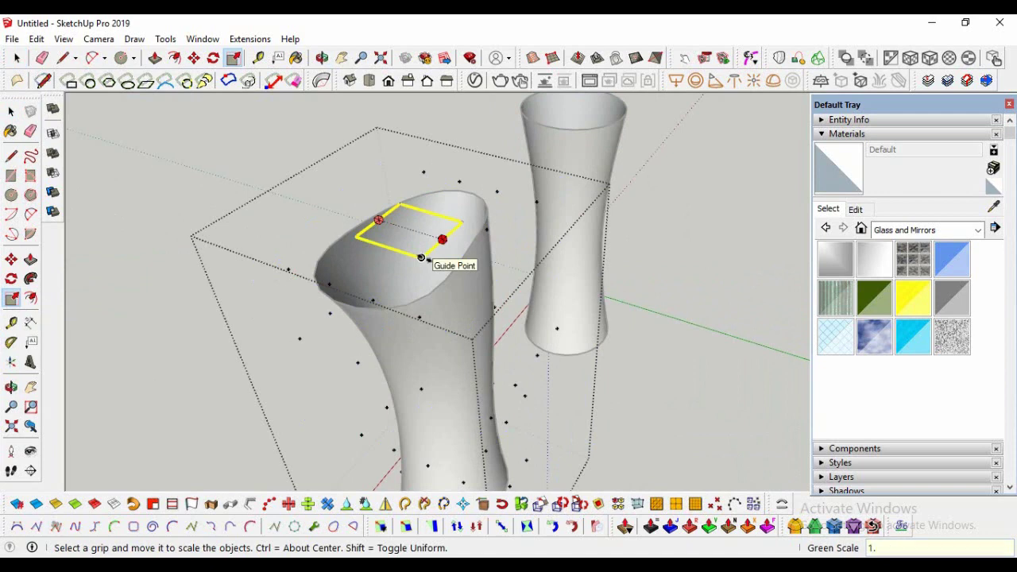
text(3)
key(Return)
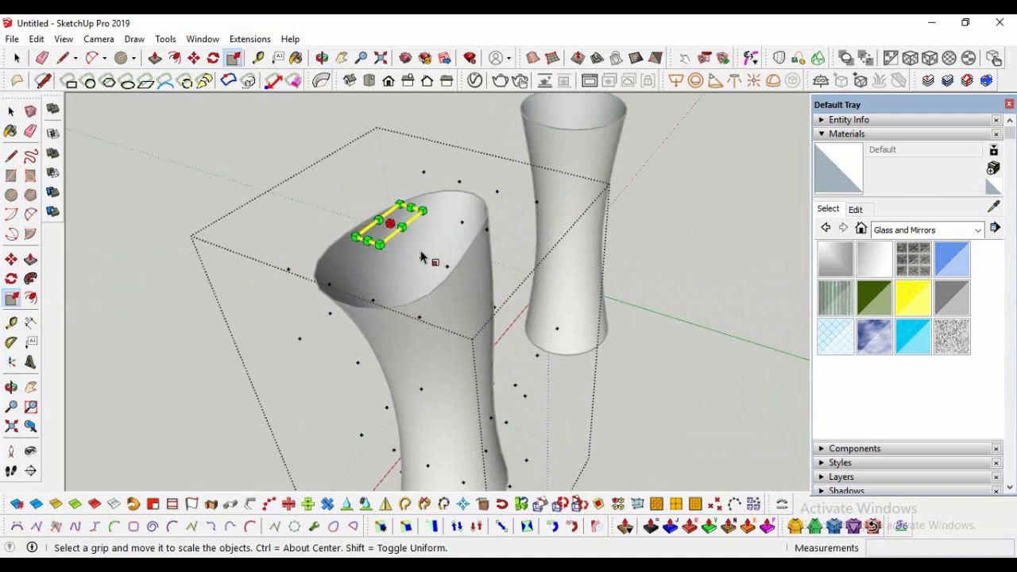
key(ctrl+t)
- Squeeze the selected rim points to 0.3 along the green axis
key(space)
scroll(382, 260, up, 1)
middle_drag(381, 260, 429, 208)
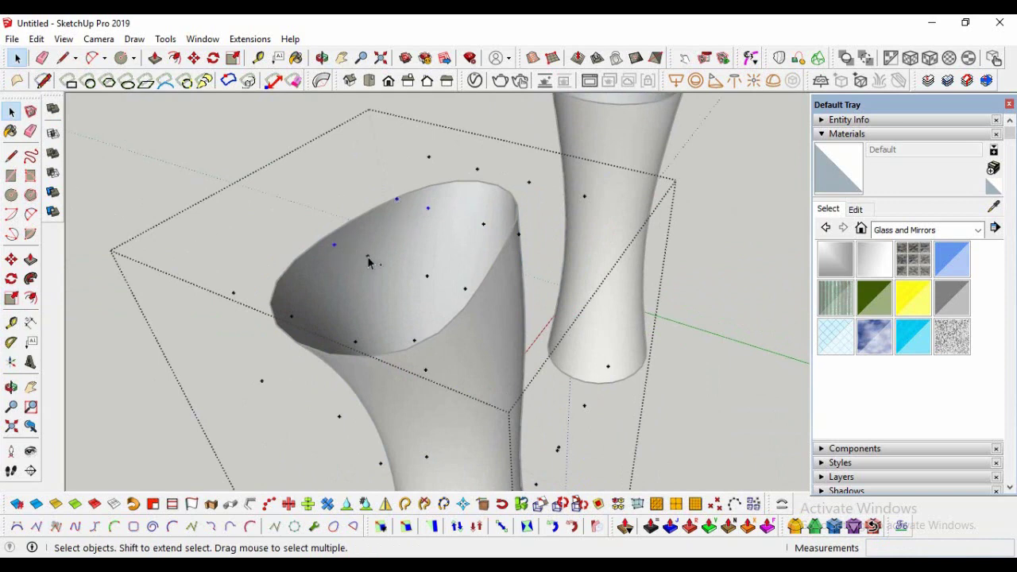
key(s)
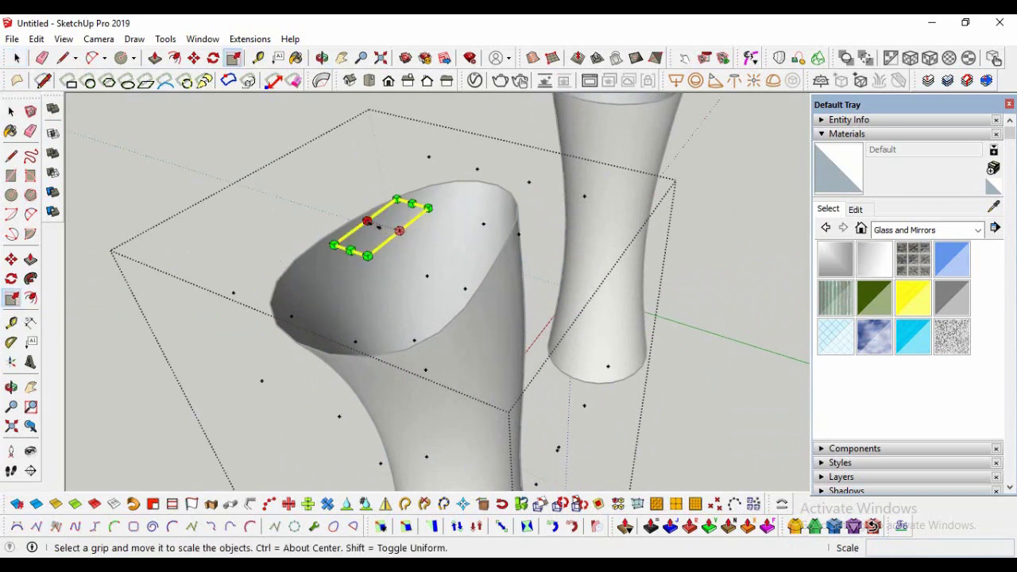
drag(366, 220, 381, 222)
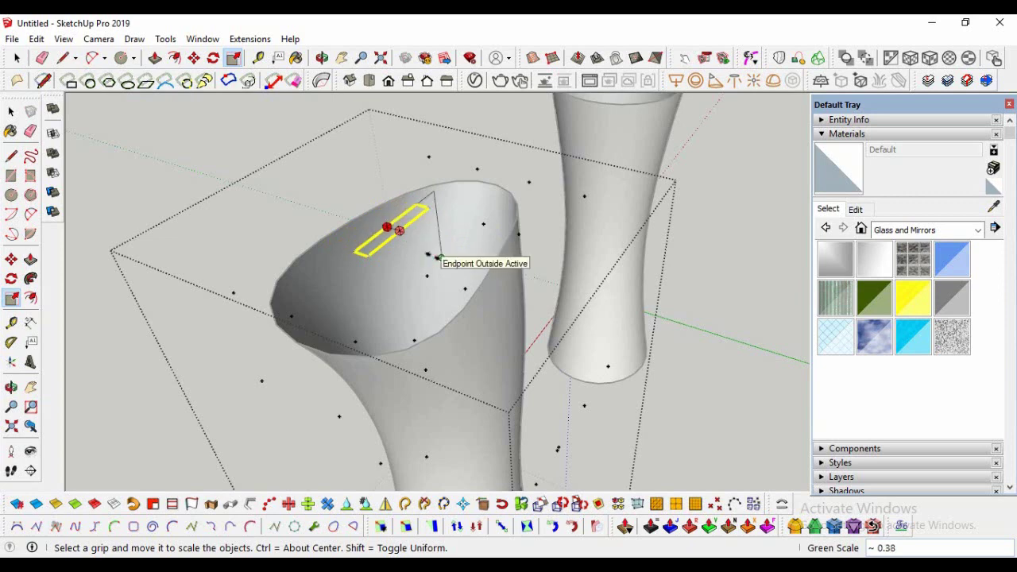
key(Return)
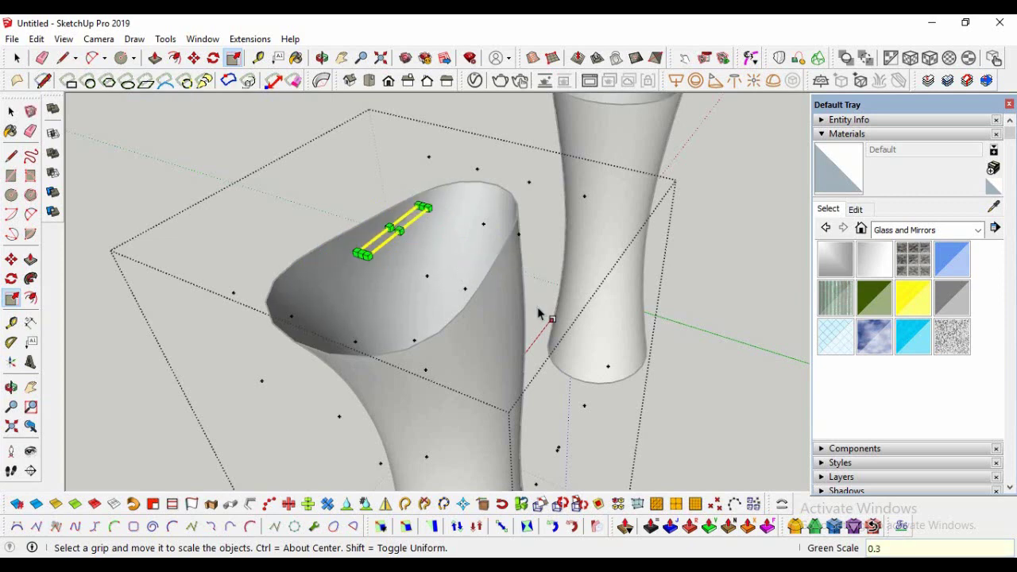
key(space)
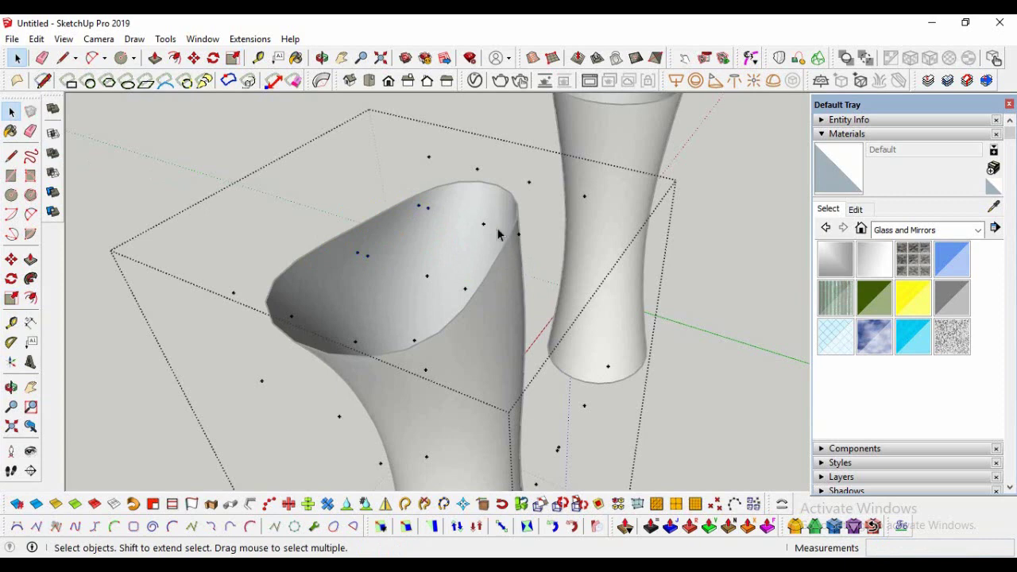
- Scale another rim strip by 0.3 and view the whole tower from the side
click(514, 234)
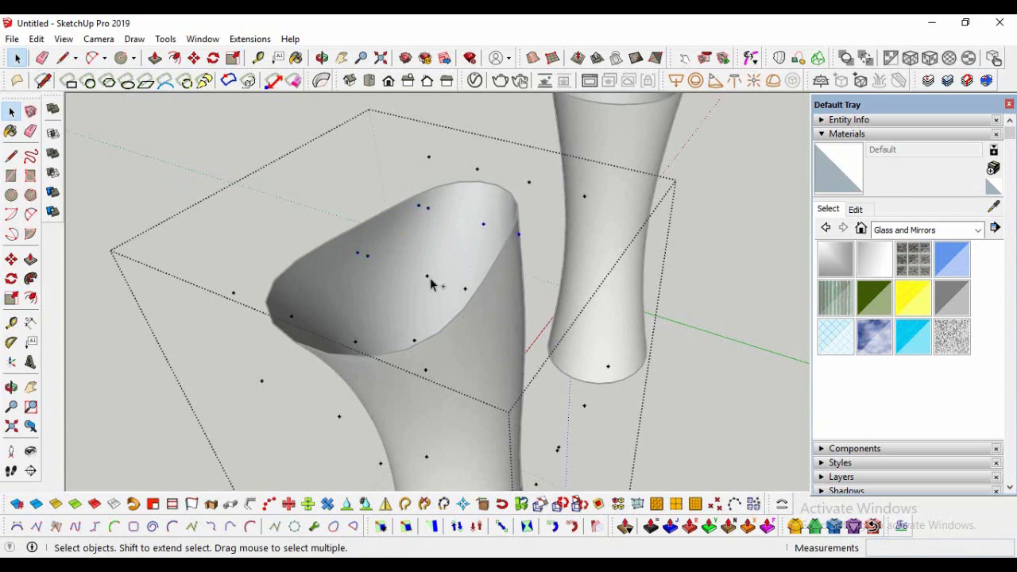
key(s)
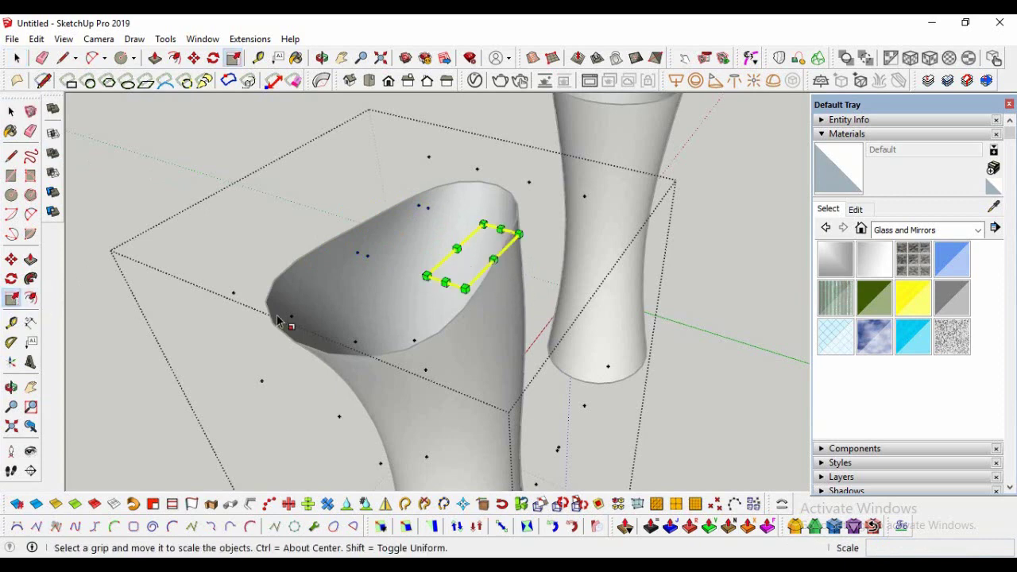
click(486, 260)
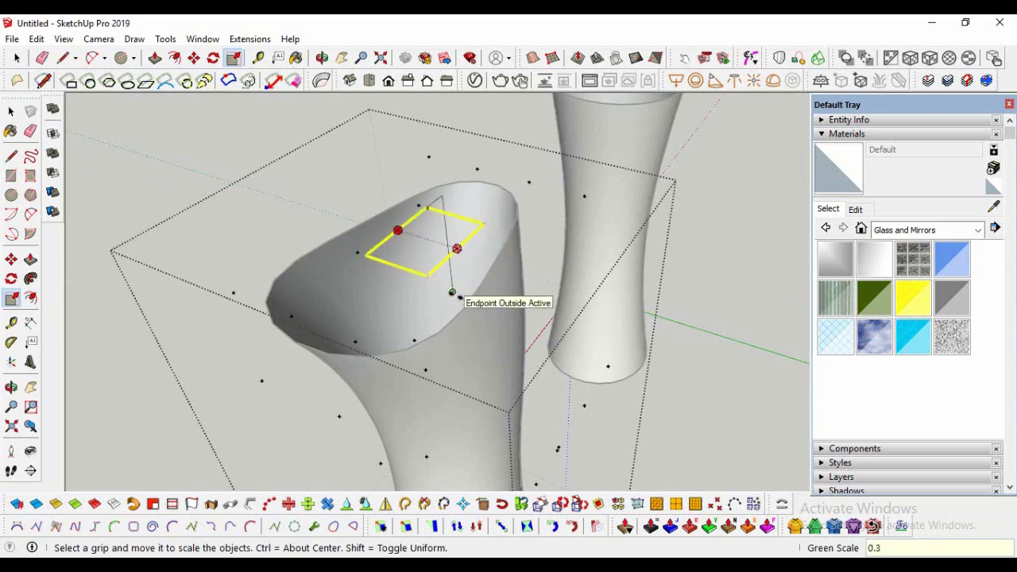
click(453, 292)
click(11, 387)
mouse_move(345, 358)
mouse_down()
mouse_move(182, 370)
mouse_move(290, 225)
mouse_move(375, 197)
mouse_move(375, 341)
mouse_up()
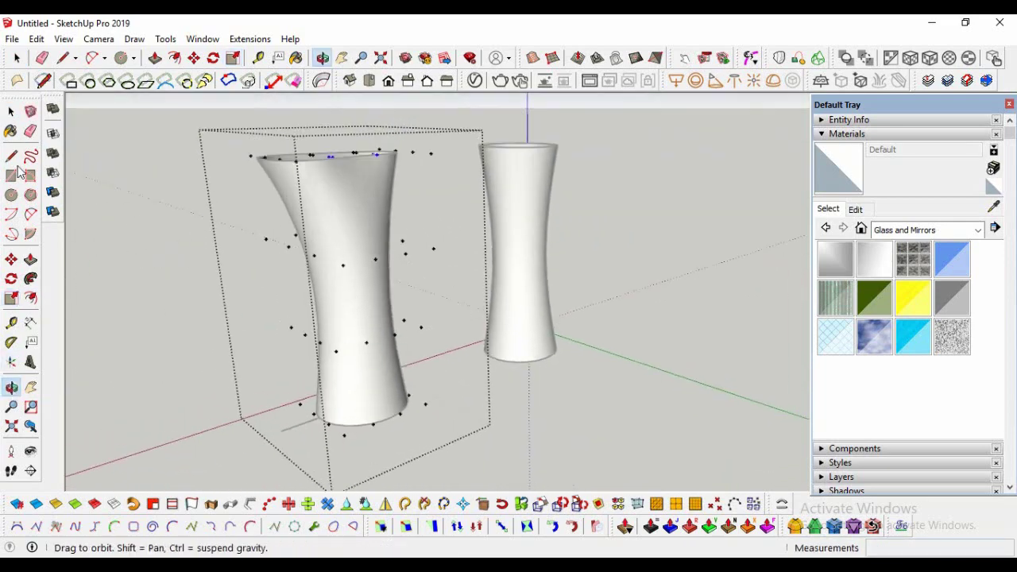
- Scale the left tower's bottom ring 1.6 along the green axis so the base flares outward
click(11, 112)
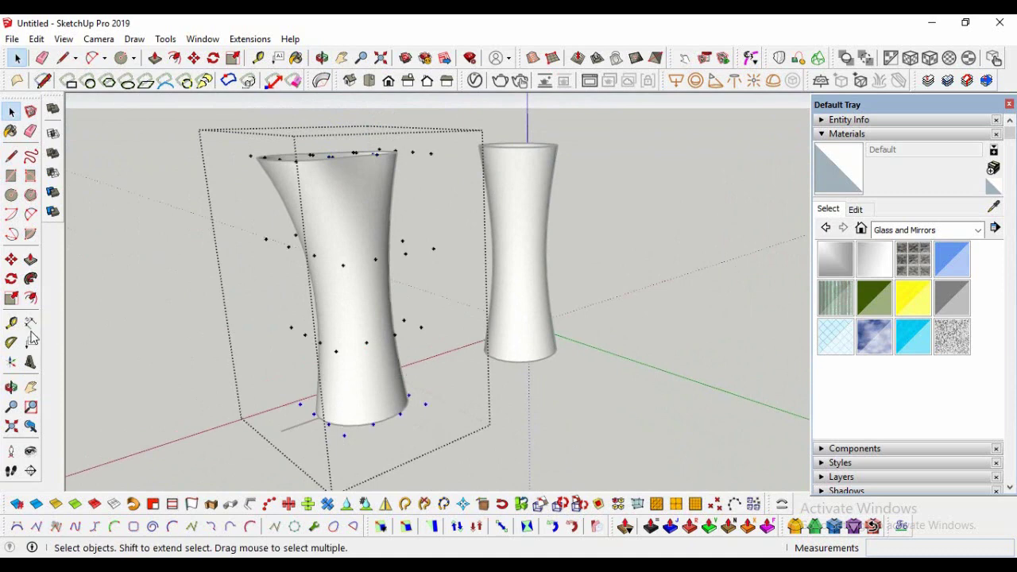
click(11, 298)
drag(401, 429, 418, 439)
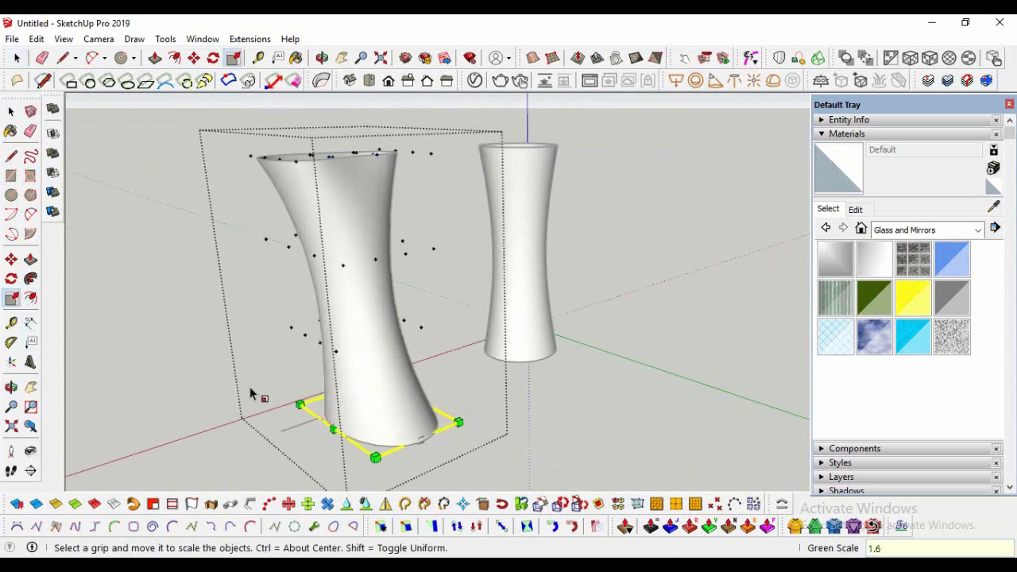
middle_drag(529, 374, 493, 445)
drag(481, 433, 422, 437)
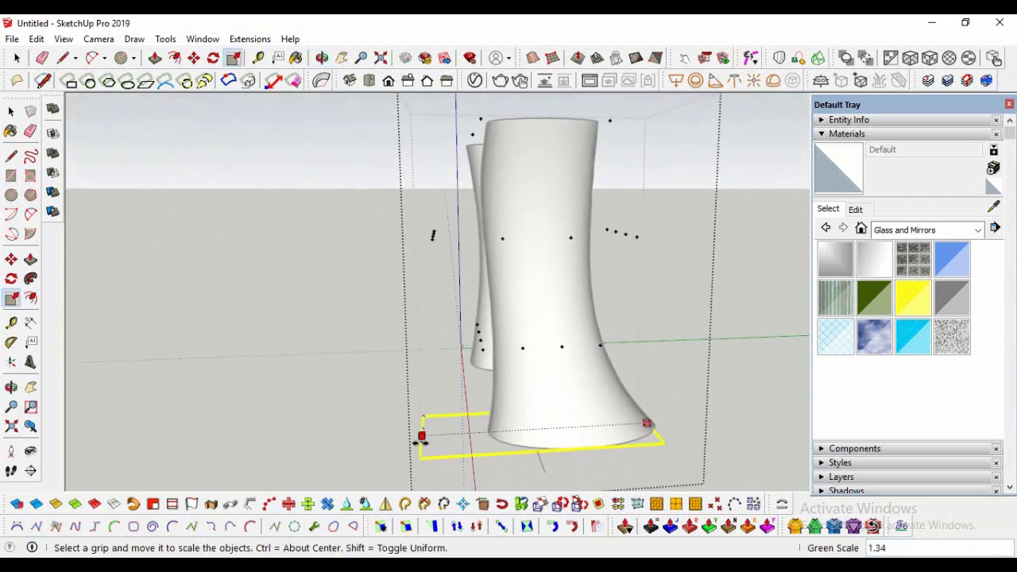
text(1.6)
key(Return)
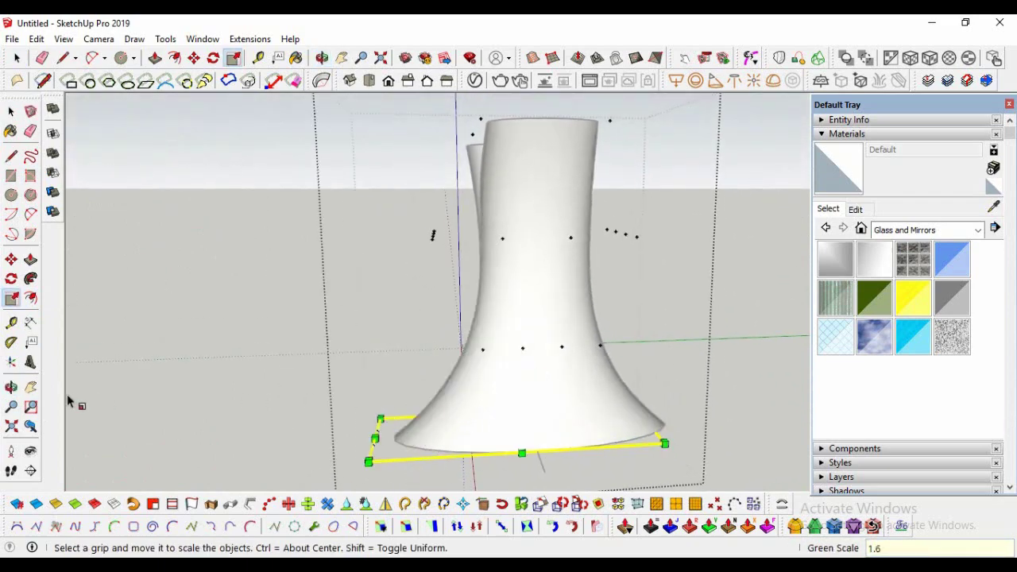
mouse_move(69, 402)
middle_down()
mouse_move(475, 299)
mouse_move(370, 239)
mouse_move(363, 204)
mouse_move(363, 265)
middle_up()
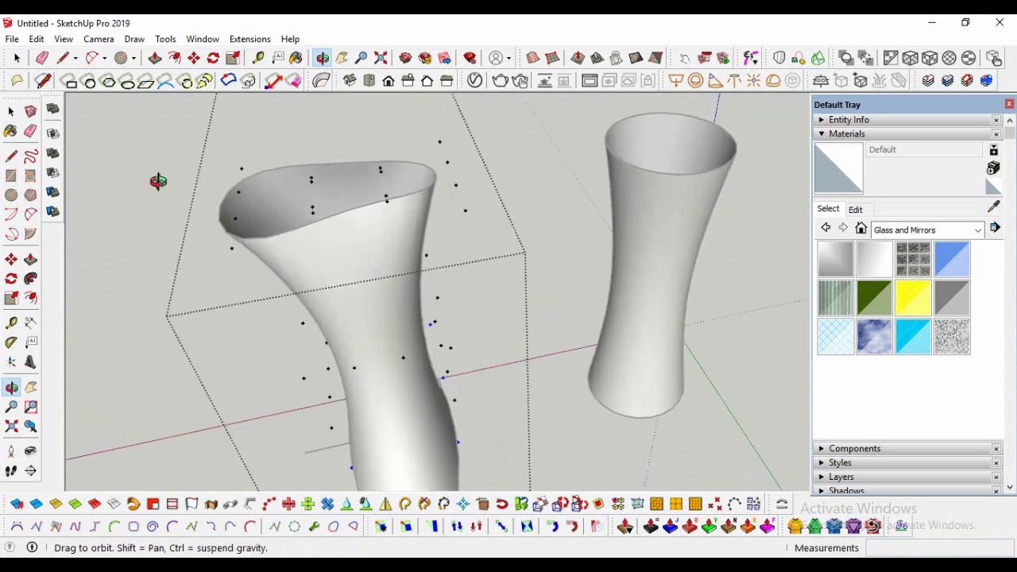
- Stretch the selected rim section by 2 along the red axis
click(11, 111)
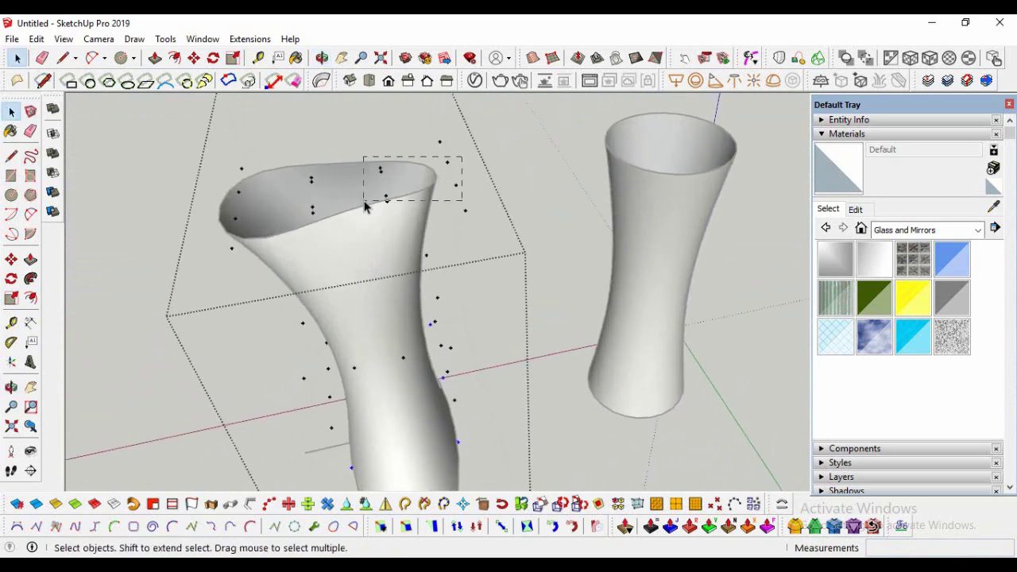
click(12, 297)
drag(461, 173, 470, 173)
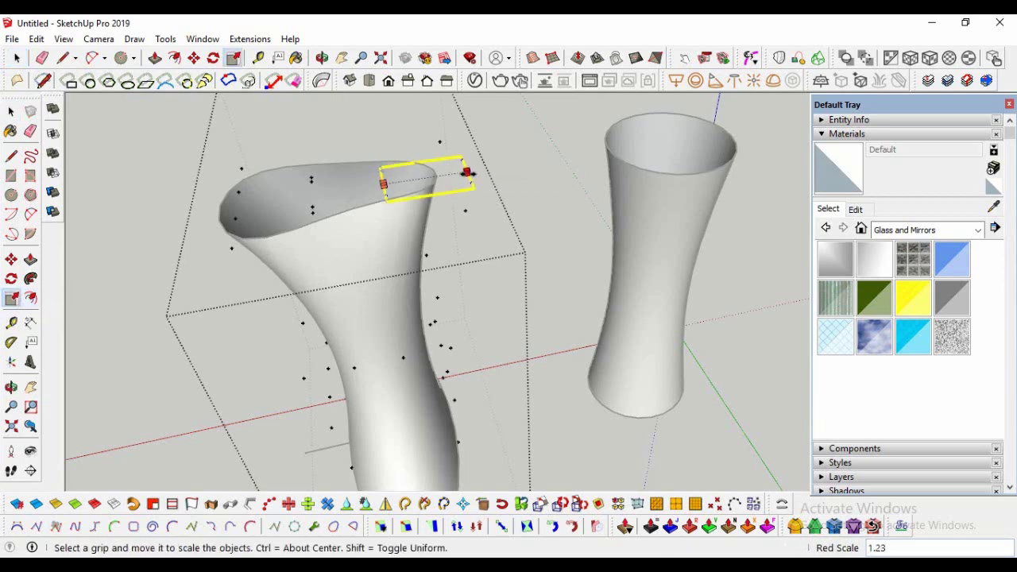
text(1.2)
key(Return)
middle_drag(445, 182, 318, 238)
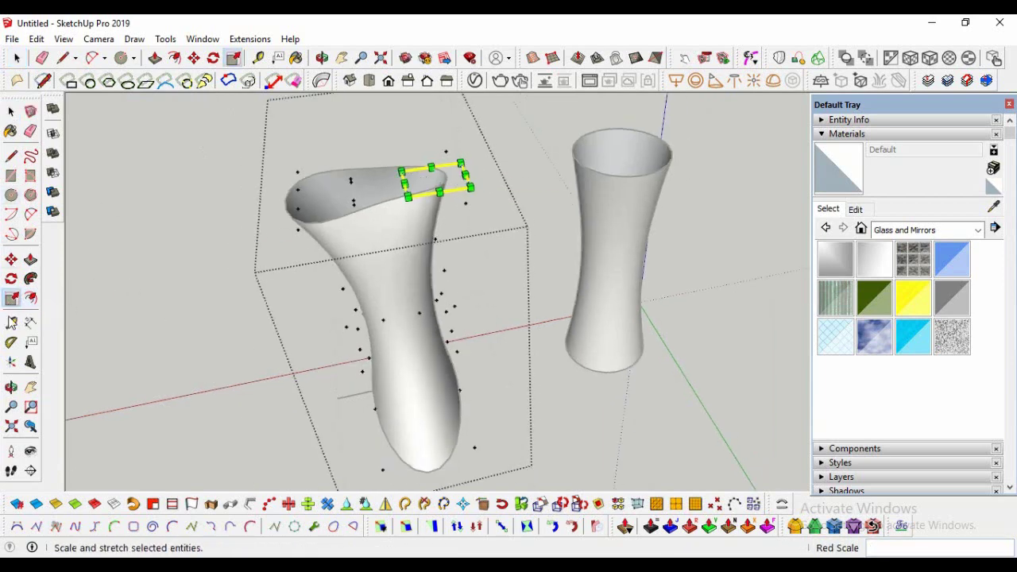
click(11, 387)
mouse_move(203, 370)
mouse_down()
mouse_move(758, 241)
mouse_move(263, 299)
mouse_move(376, 359)
mouse_move(363, 345)
mouse_move(370, 316)
mouse_up()
scroll(295, 256, up, 2)
scroll(354, 289, up, 2)
- Resize another selected rim section along the red axis, viewed from the side
click(9, 113)
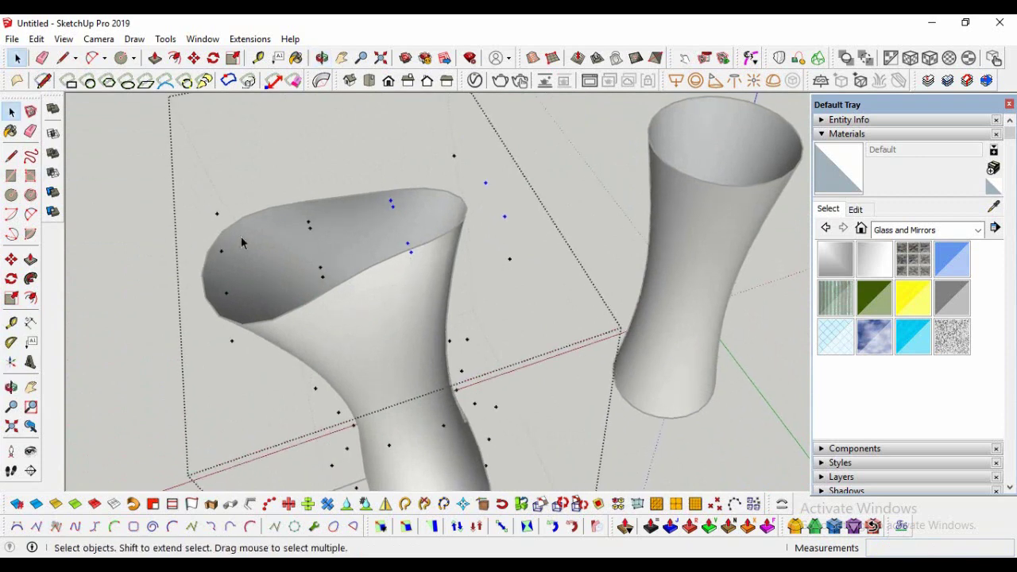
click(281, 288)
key(s)
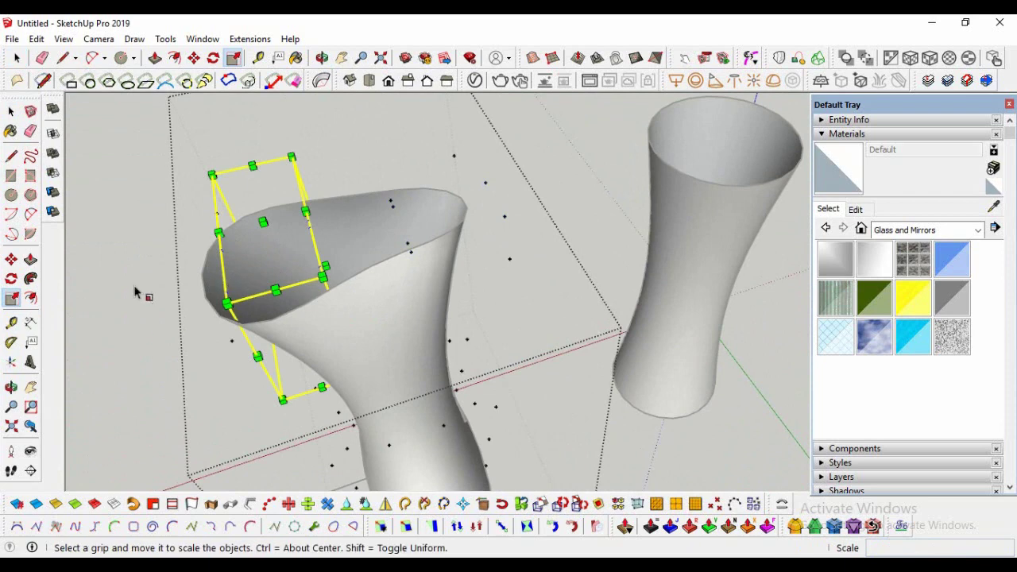
key(space)
middle_drag(262, 357, 273, 139)
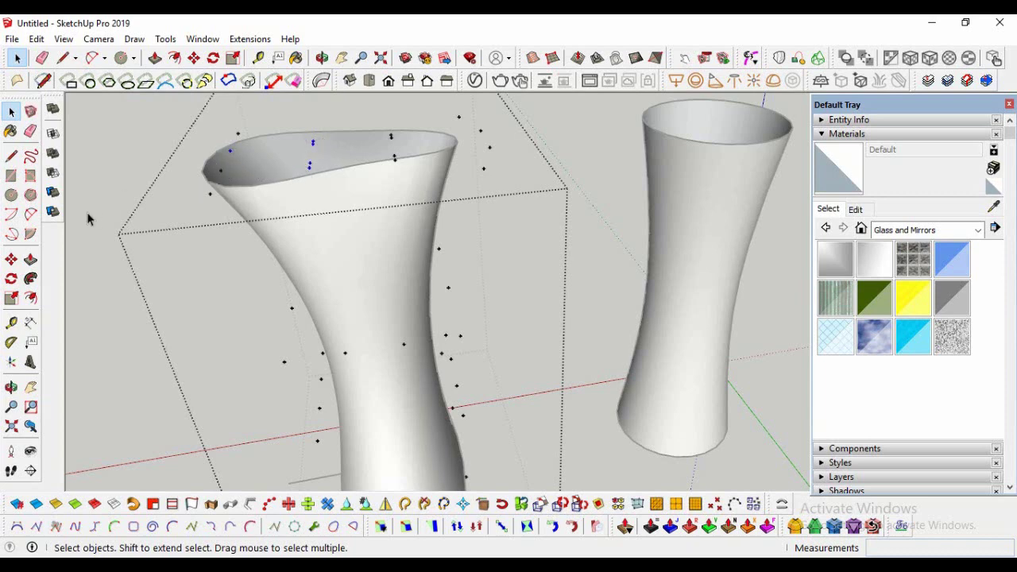
key(s)
drag(211, 162, 205, 161)
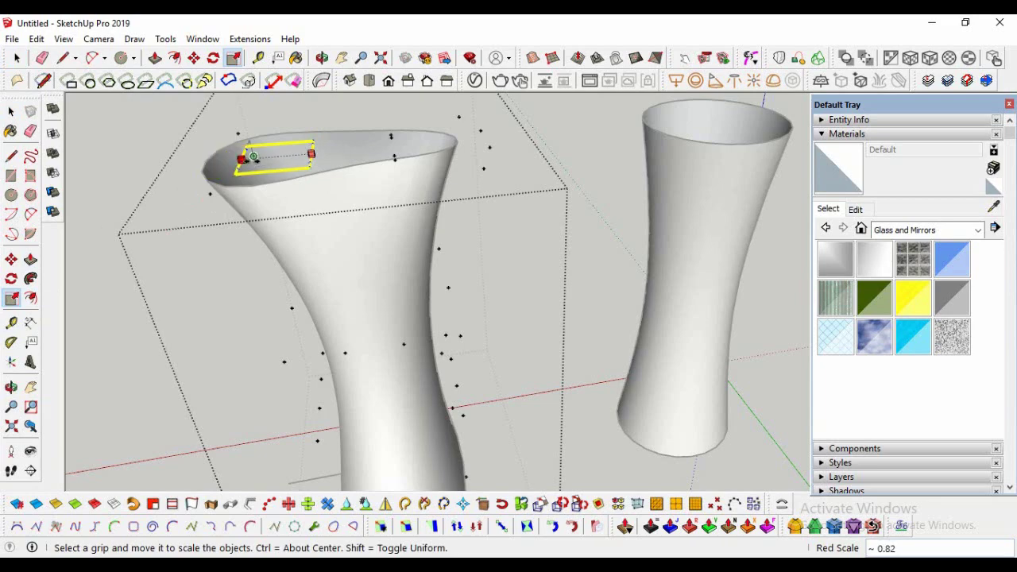
click(11, 386)
mouse_move(278, 278)
mouse_down()
mouse_move(495, 189)
mouse_move(427, 244)
mouse_move(453, 154)
mouse_move(284, 283)
mouse_up()
scroll(370, 199, up, 3)
scroll(411, 298, up, 3)
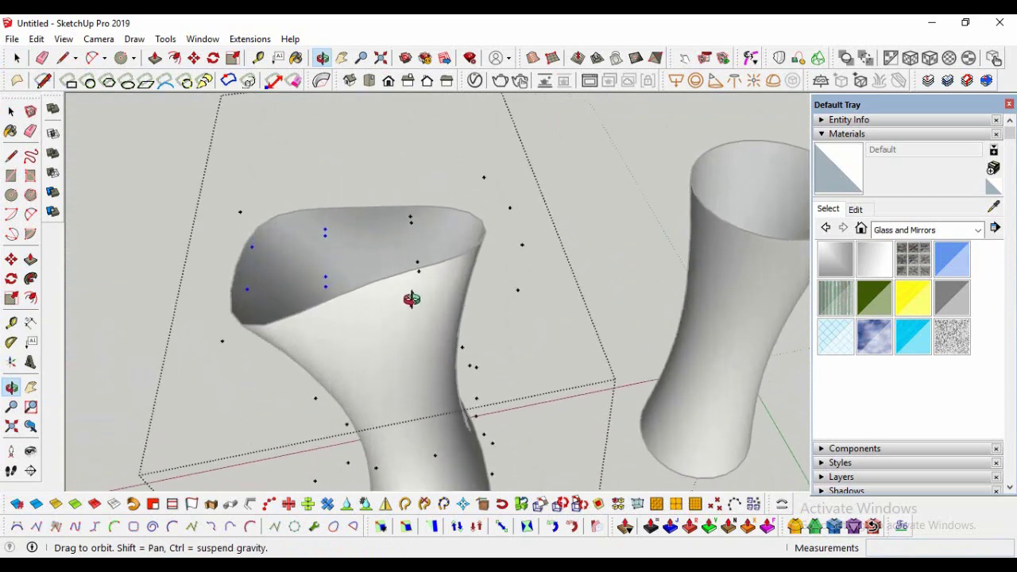
- Clear the selection and reselect the left tower's rim points
click(11, 111)
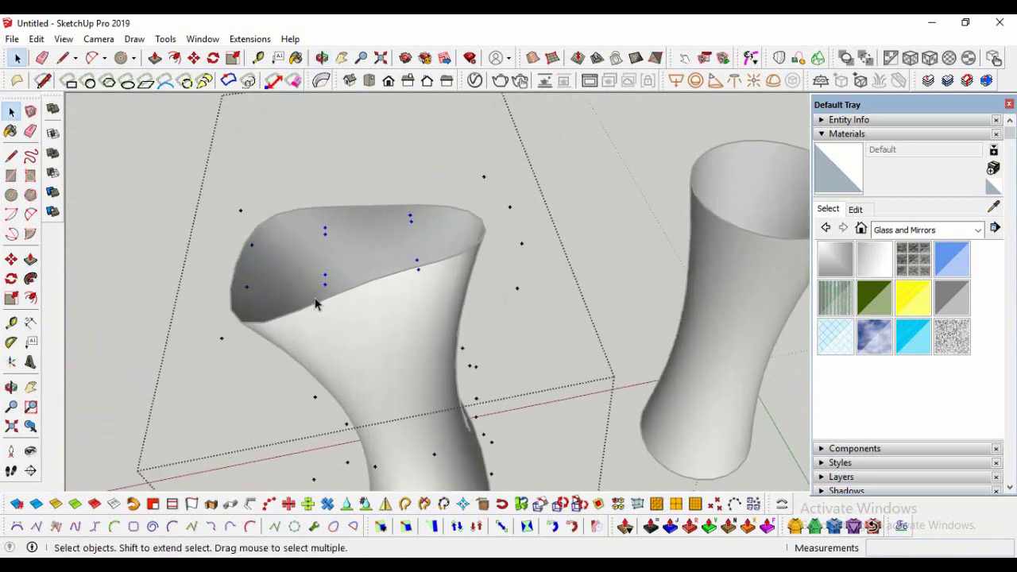
click(11, 298)
click(11, 111)
click(189, 315)
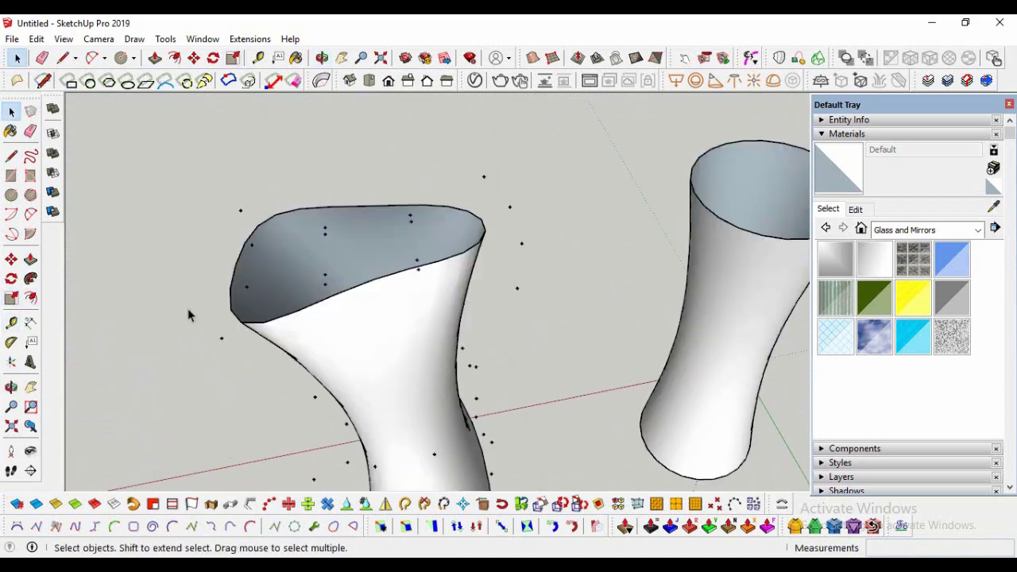
click(325, 290)
click(11, 387)
mouse_move(341, 302)
mouse_down()
mouse_move(329, 268)
mouse_move(240, 151)
mouse_up()
key(space)
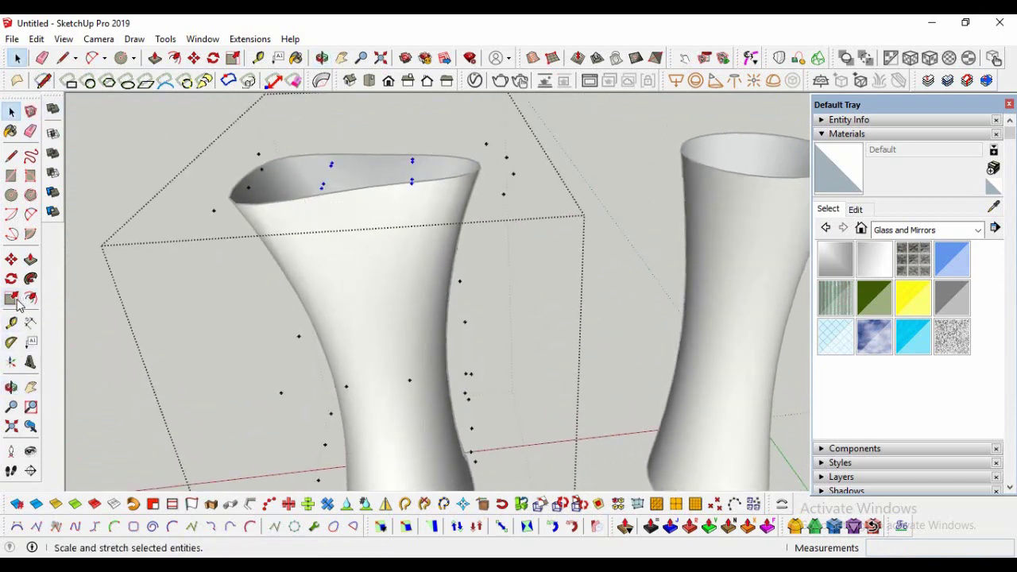
- Squeeze the rim points along the green axis into a slim, lopsided opening
click(11, 297)
click(11, 386)
drag(336, 324, 510, 399)
key(s)
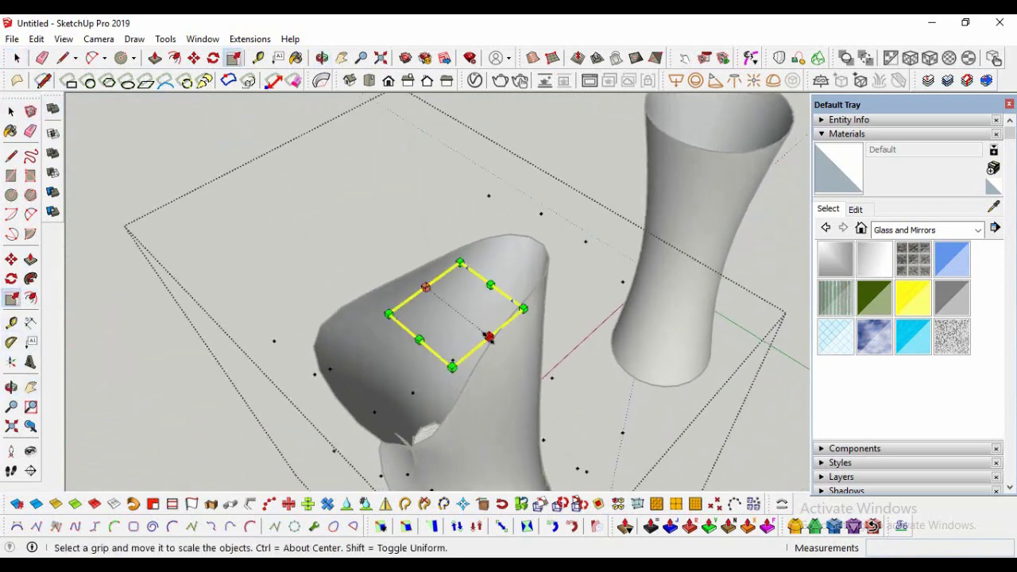
mouse_move(483, 346)
mouse_down()
mouse_move(478, 334)
mouse_move(451, 329)
mouse_up()
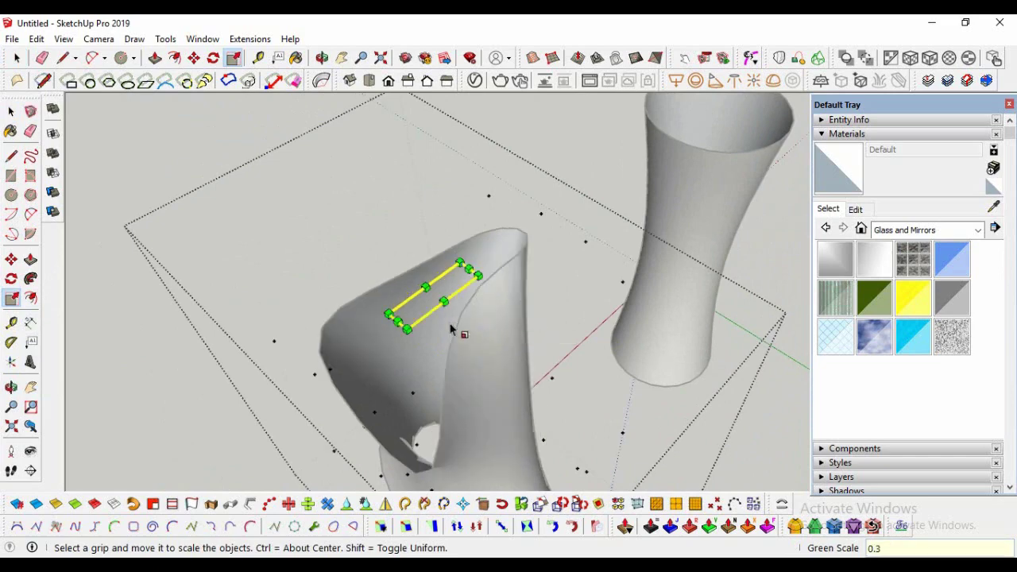
click(11, 387)
mouse_move(390, 195)
mouse_down()
mouse_move(469, 313)
mouse_move(738, 447)
mouse_move(318, 424)
mouse_move(288, 227)
mouse_move(350, 333)
mouse_move(339, 327)
mouse_move(483, 452)
mouse_move(368, 363)
mouse_move(524, 310)
mouse_move(463, 408)
mouse_move(556, 377)
mouse_move(520, 194)
mouse_move(333, 212)
mouse_move(334, 297)
mouse_move(354, 227)
mouse_move(406, 364)
mouse_move(418, 363)
mouse_up()
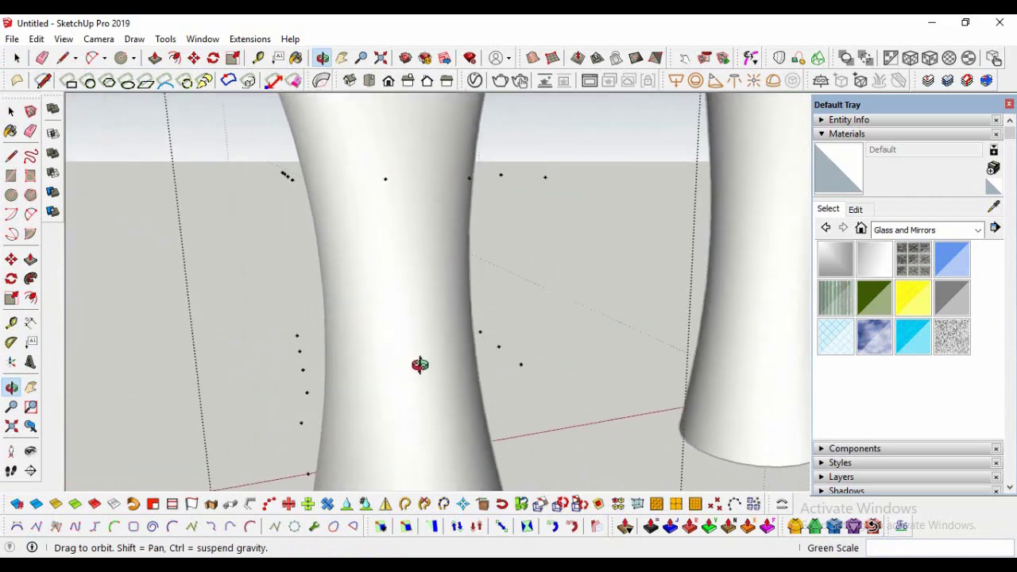
- Box-select the left tower's waist points and pinch them along the green axis
click(11, 111)
middle_drag(277, 347, 316, 343)
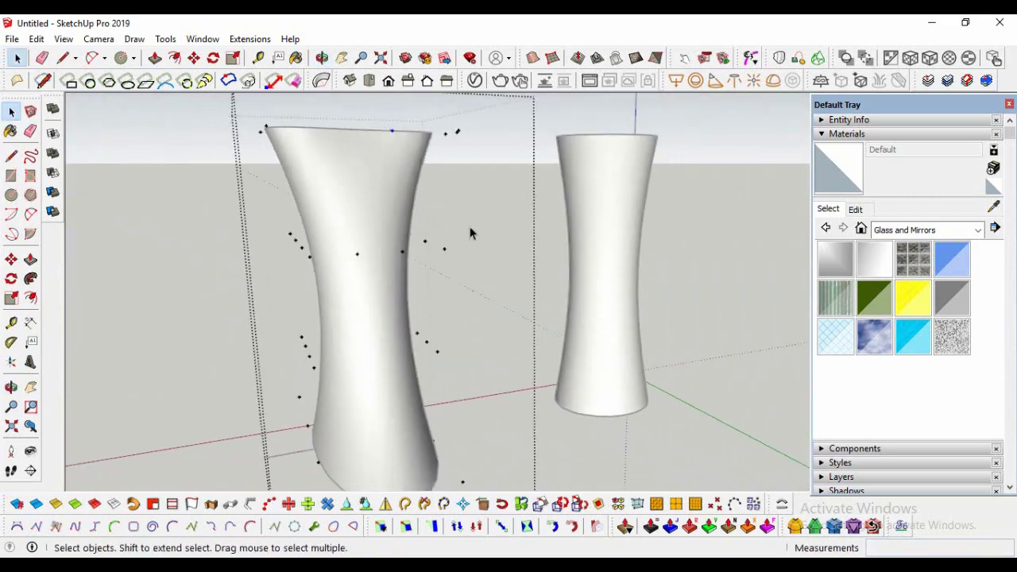
mouse_move(469, 226)
mouse_down()
mouse_move(286, 259)
mouse_move(272, 366)
mouse_up()
click(11, 298)
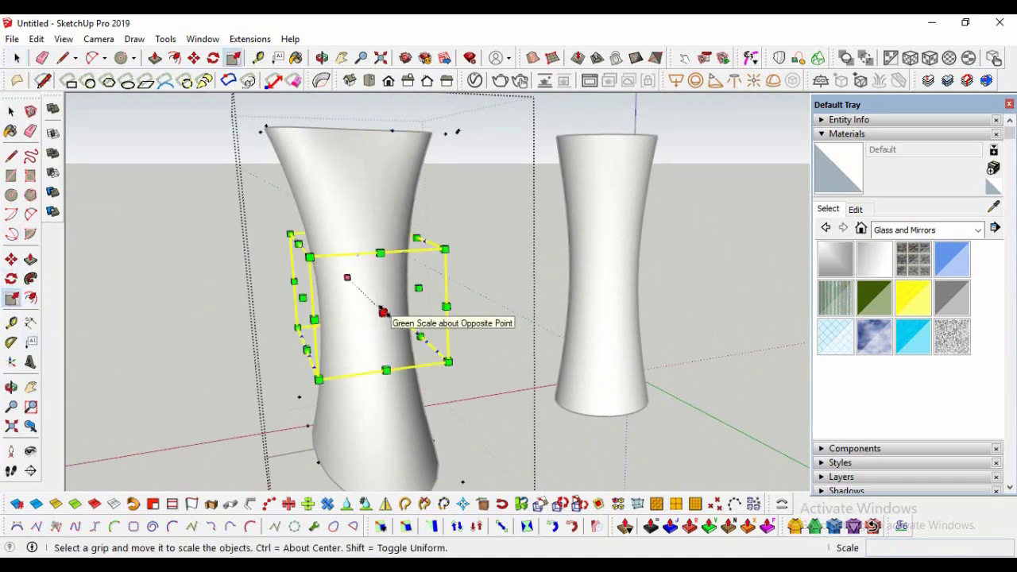
drag(382, 312, 388, 337)
click(11, 387)
drag(266, 408, 516, 390)
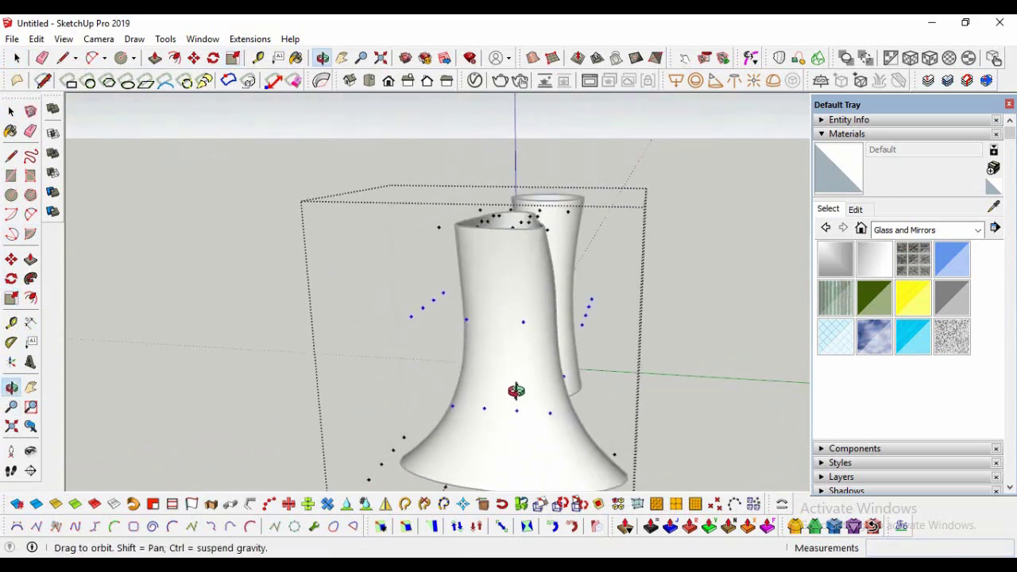
key(s)
drag(595, 355, 594, 354)
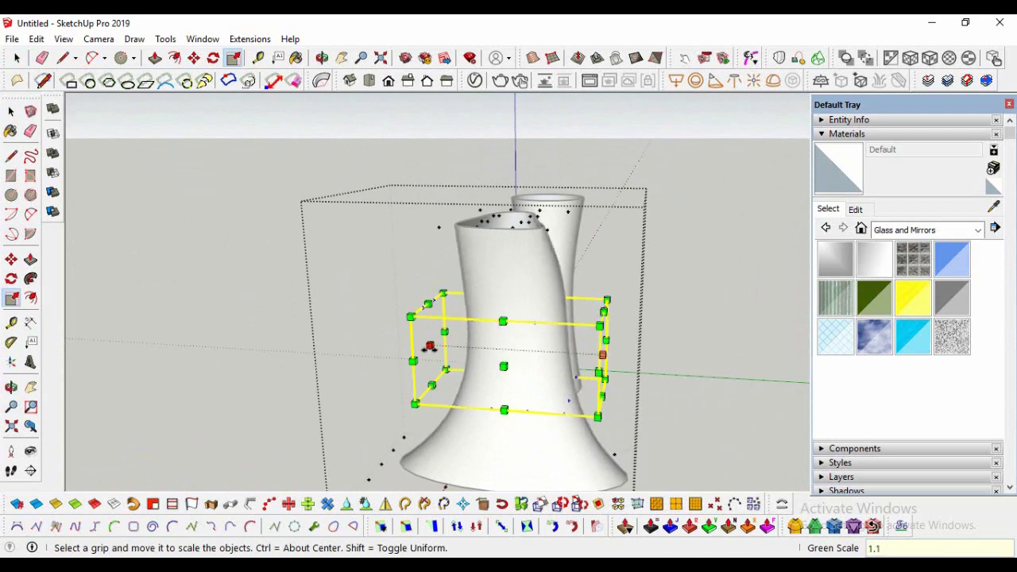
- Stretch the tower 1.08 along green, undoing an accidental mirrored scale
drag(429, 347, 417, 346)
text(-1.)
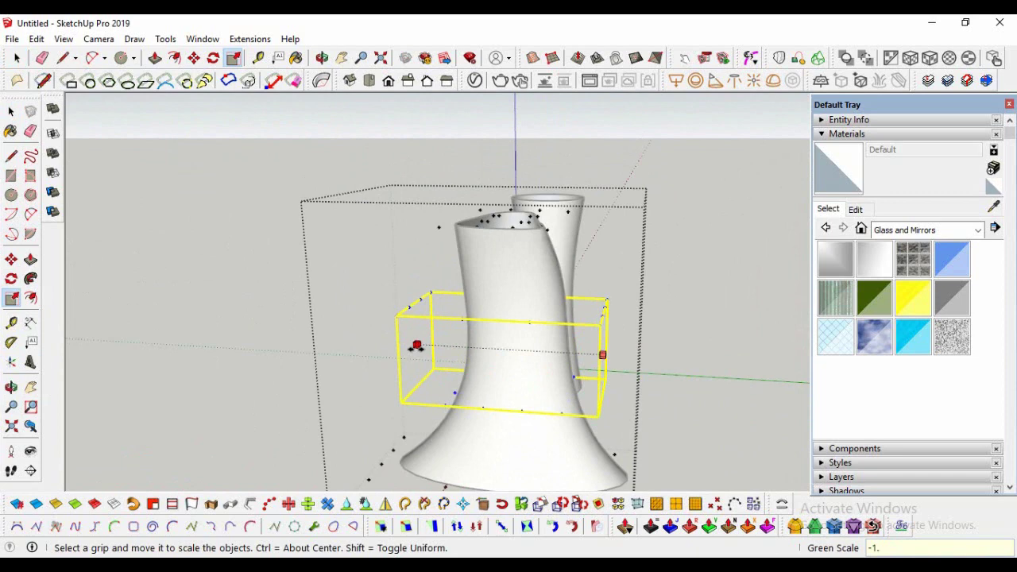
text(2)
key(Return)
key(ctrl+z)
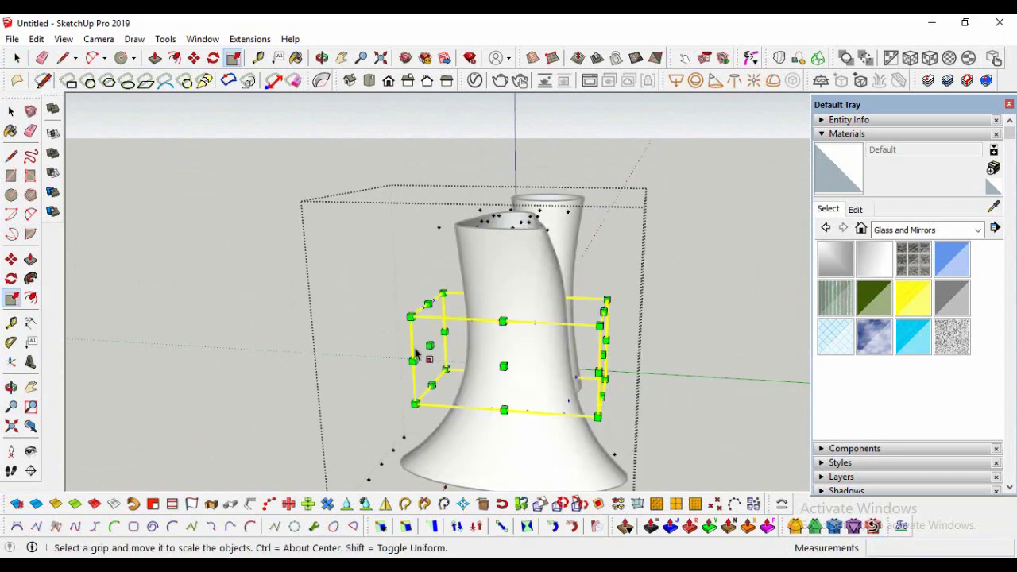
drag(414, 348, 416, 345)
click(415, 345)
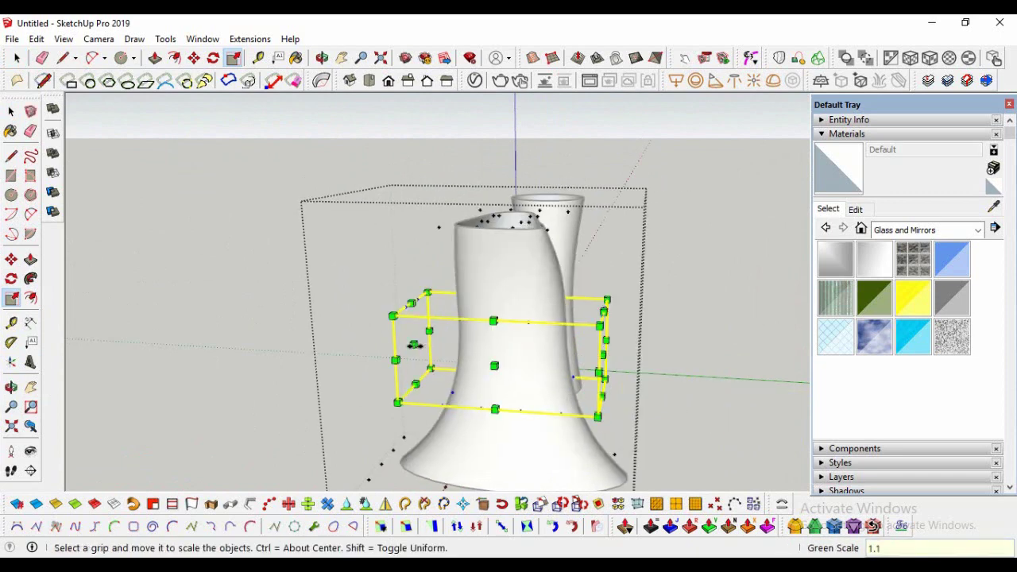
- Copy the flared tower with Move and Ctrl, placing the copy to the left
click(11, 387)
mouse_move(294, 317)
mouse_down()
mouse_move(115, 332)
mouse_move(376, 377)
mouse_move(432, 424)
mouse_move(442, 368)
mouse_move(519, 331)
mouse_move(400, 356)
mouse_up()
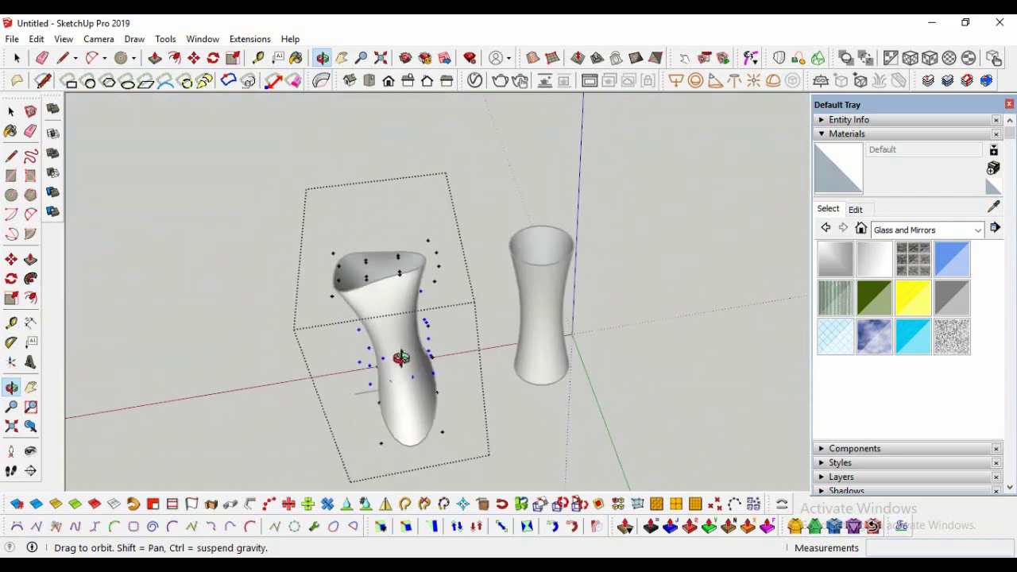
click(11, 112)
mouse_move(453, 317)
middle_down()
mouse_move(423, 399)
mouse_move(421, 390)
middle_up()
click(421, 389)
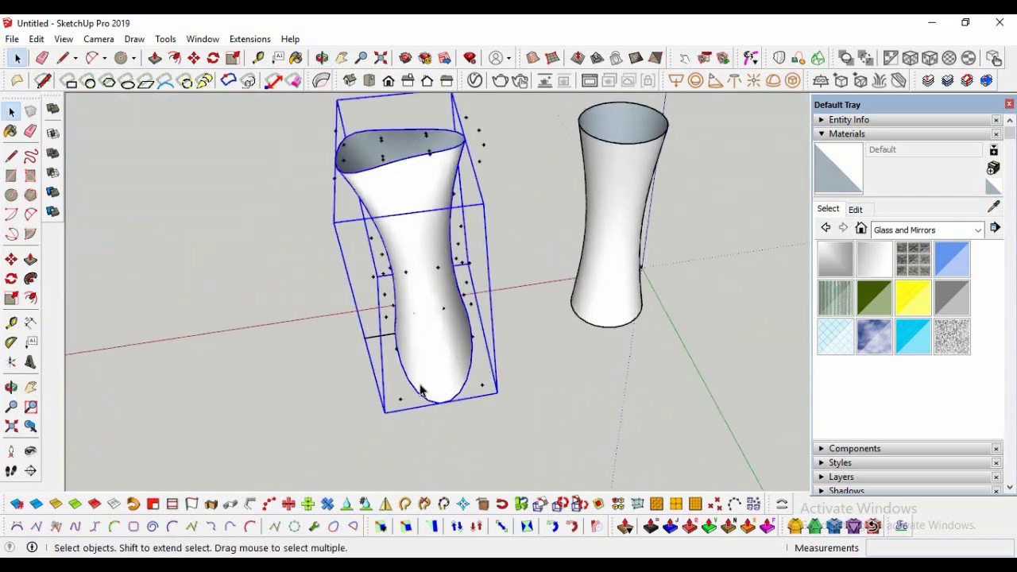
key(m)
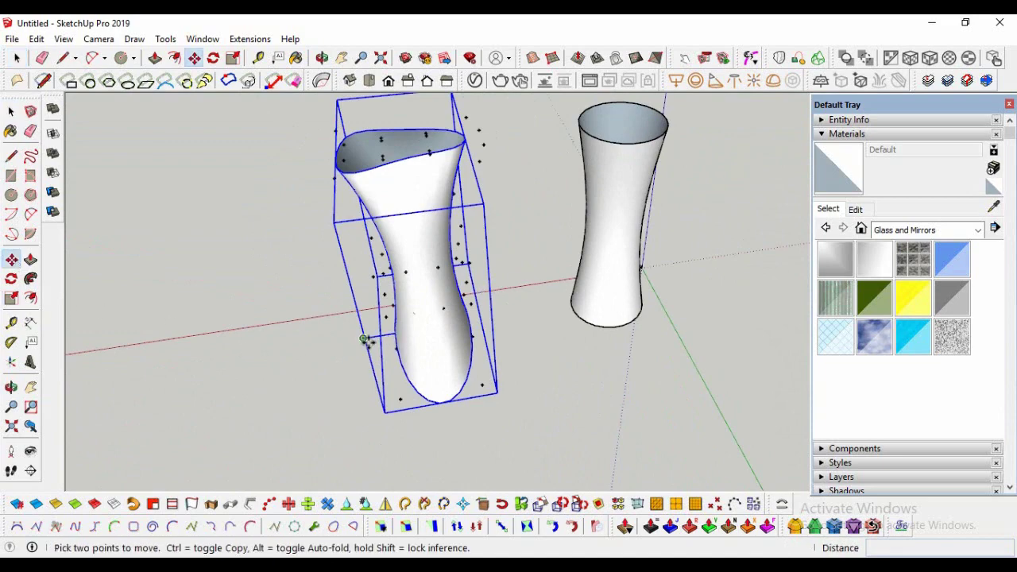
click(363, 340)
key(ctrl)
scroll(342, 349, down, 3)
click(255, 357)
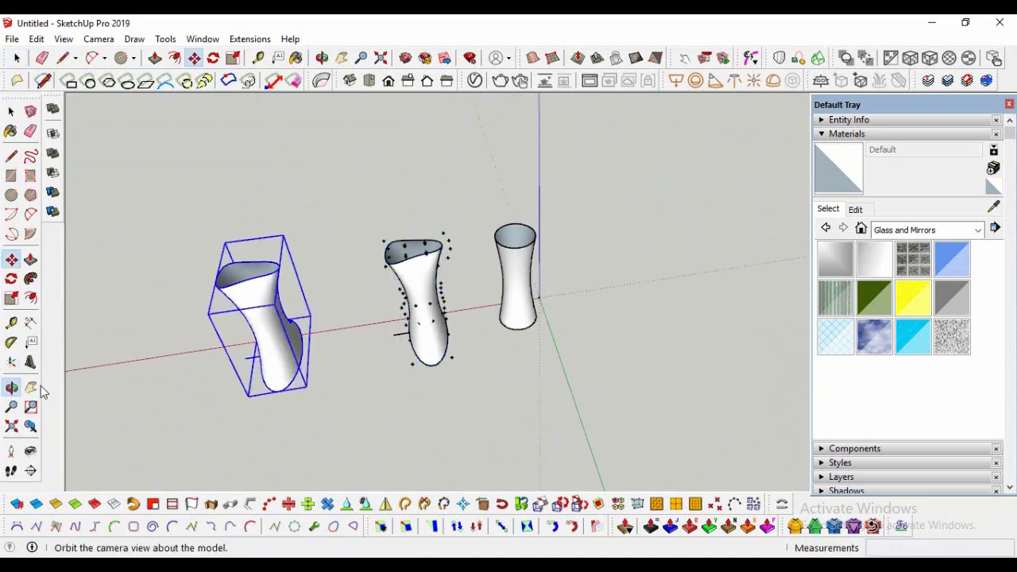
click(11, 387)
drag(313, 247, 277, 243)
scroll(277, 243, up, 5)
- Draw a line across the copied tower's base rim to close the bottom with a face
key(space)
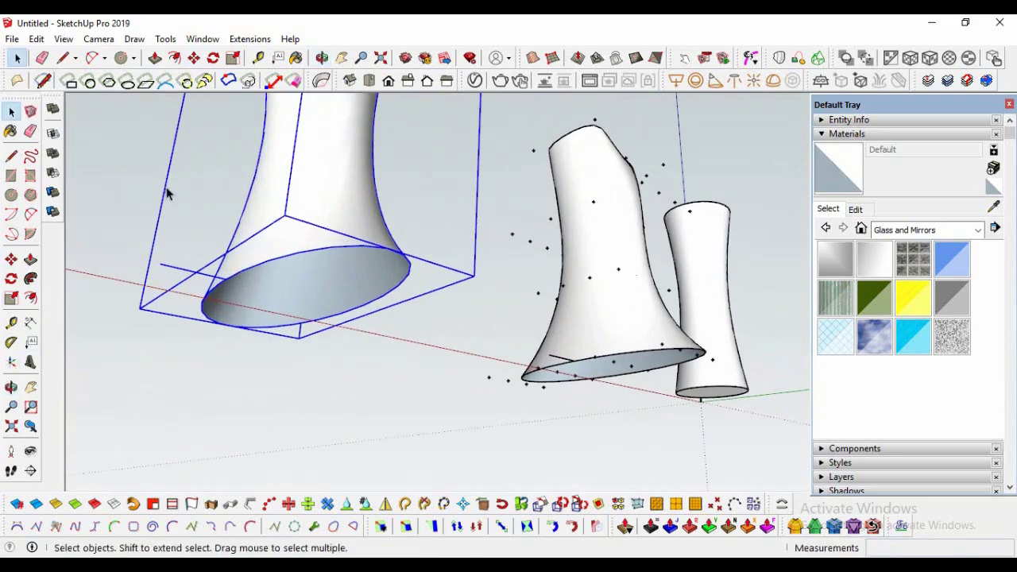
scroll(322, 234, up, 2)
scroll(236, 325, up, 3)
click(11, 155)
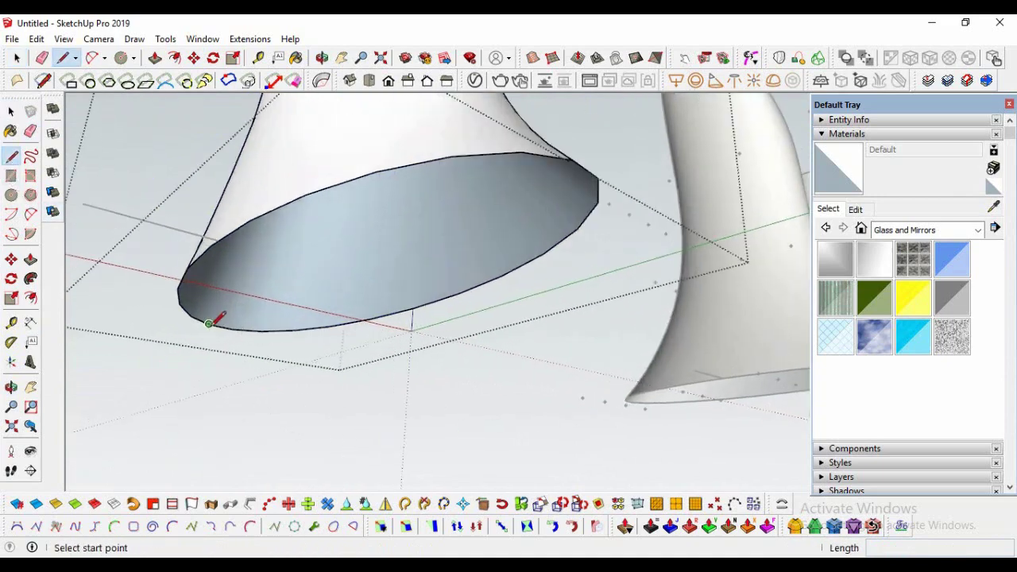
click(208, 323)
click(520, 153)
key(space)
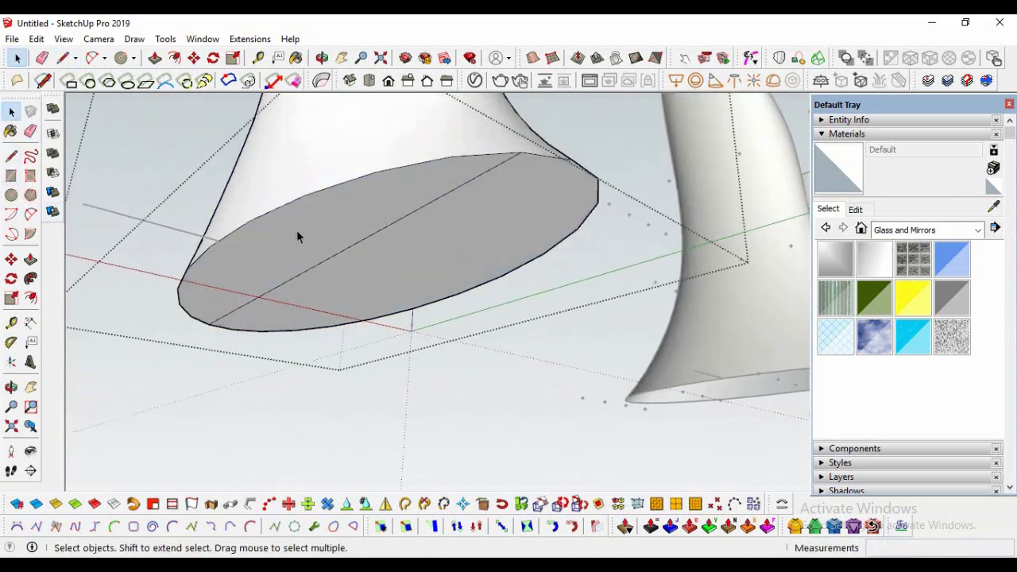
click(351, 248)
scroll(342, 268, down, 6)
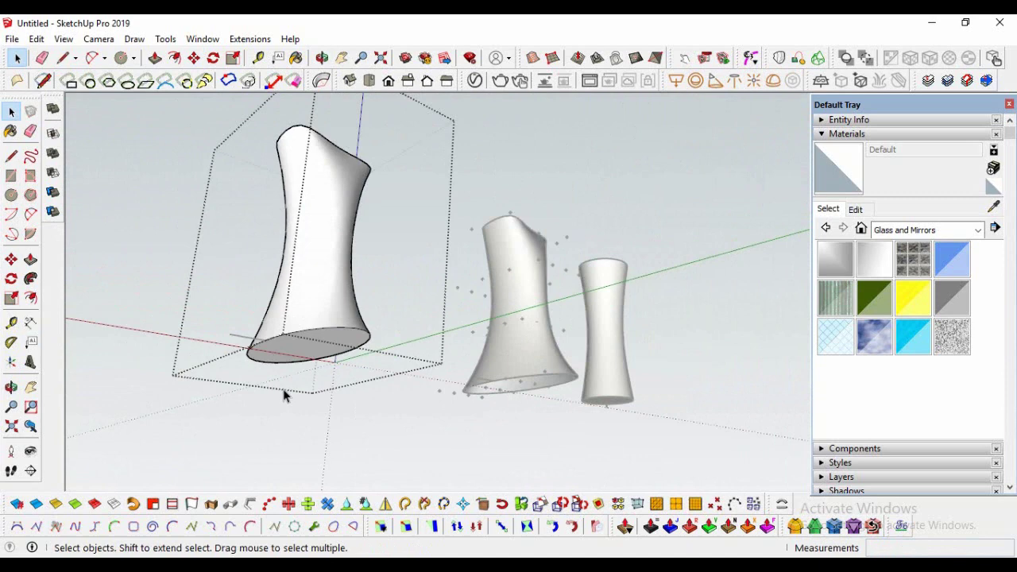
- Draw a line across the top rim to close the upper opening with a face
click(11, 387)
drag(302, 302, 262, 310)
scroll(261, 311, up, 2)
scroll(278, 314, up, 2)
key(space)
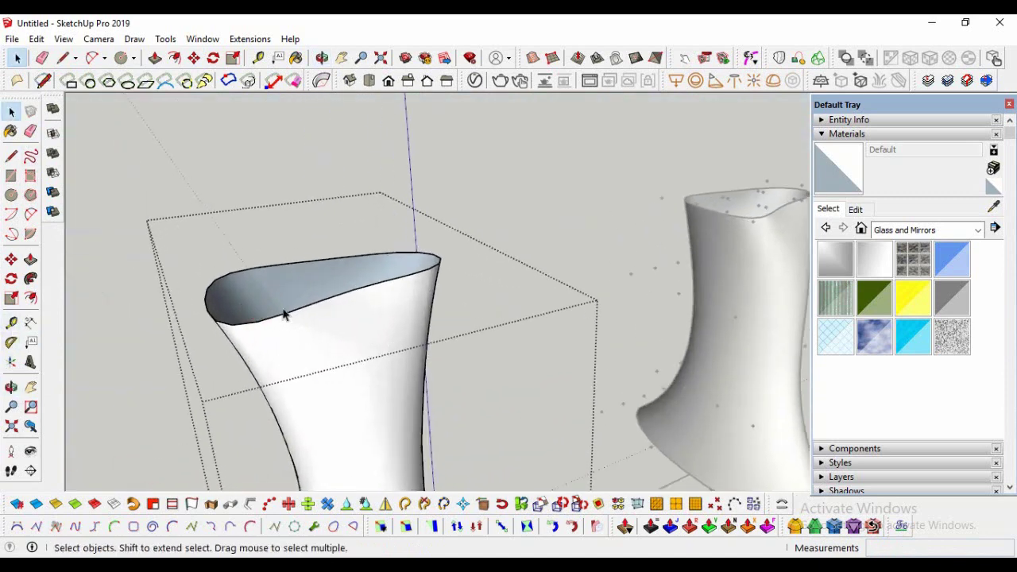
click(11, 157)
click(231, 325)
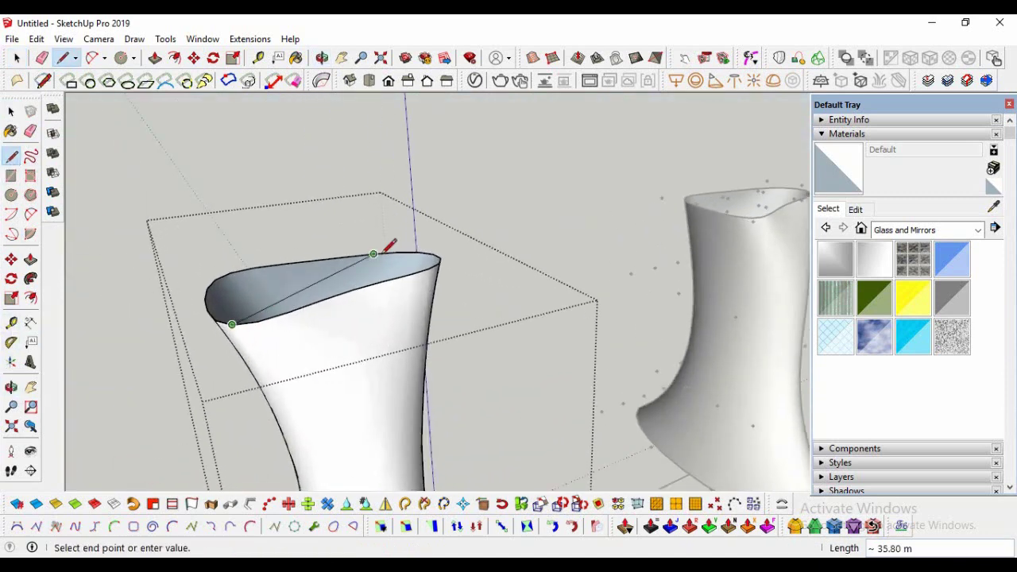
click(397, 252)
click(11, 111)
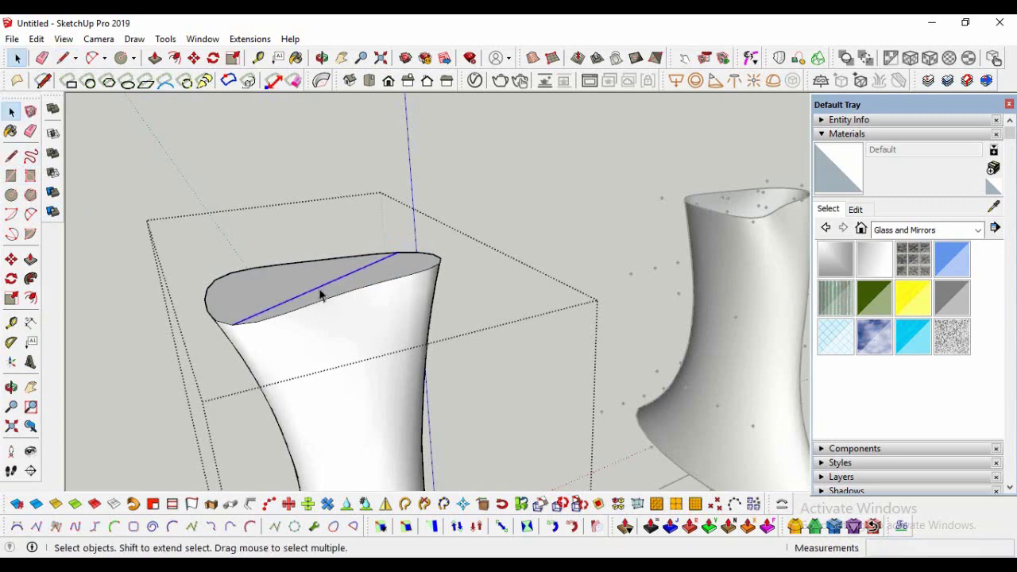
- Review the three towers from the side and begin a ground rectangle beside them
scroll(320, 296, down, 5)
middle_drag(320, 295, 209, 352)
scroll(368, 450, up, 3)
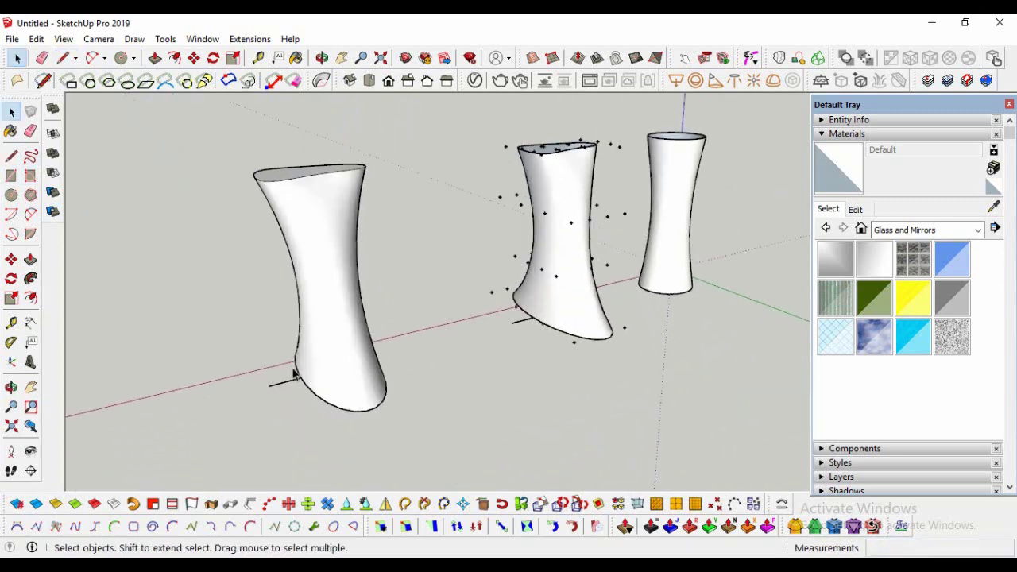
scroll(334, 358, up, 1)
click(11, 387)
drag(329, 329, 442, 404)
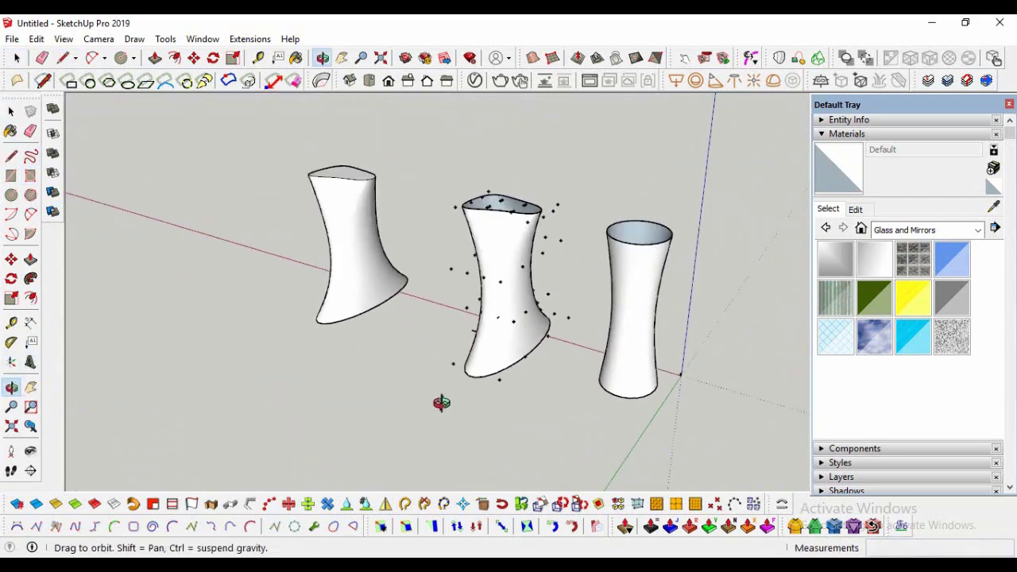
scroll(326, 298, up, 4)
scroll(327, 298, down, 3)
mouse_move(326, 298)
mouse_down()
mouse_move(511, 195)
mouse_move(370, 245)
mouse_move(328, 296)
mouse_move(390, 374)
mouse_move(334, 369)
mouse_up()
key(space)
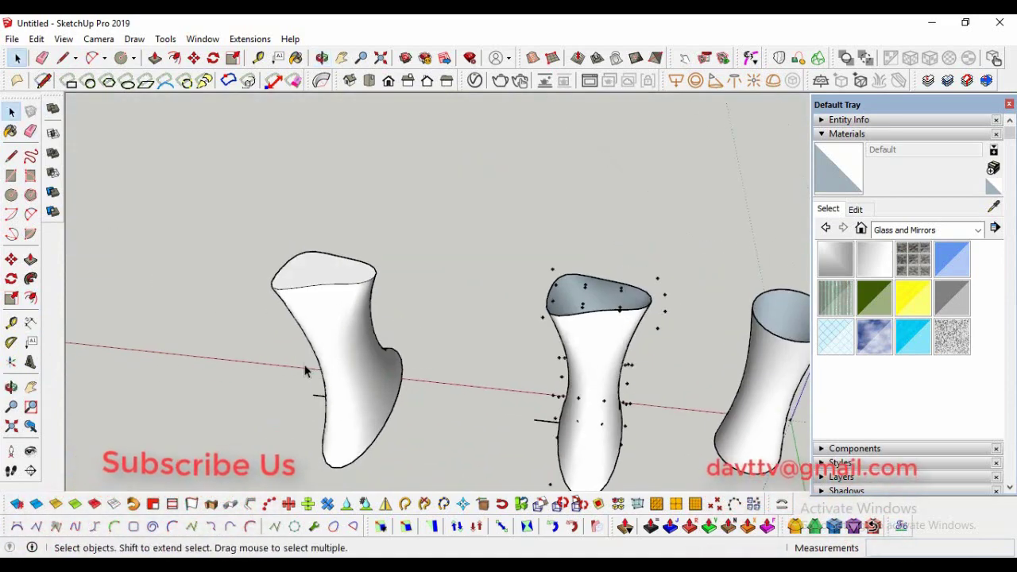
click(356, 352)
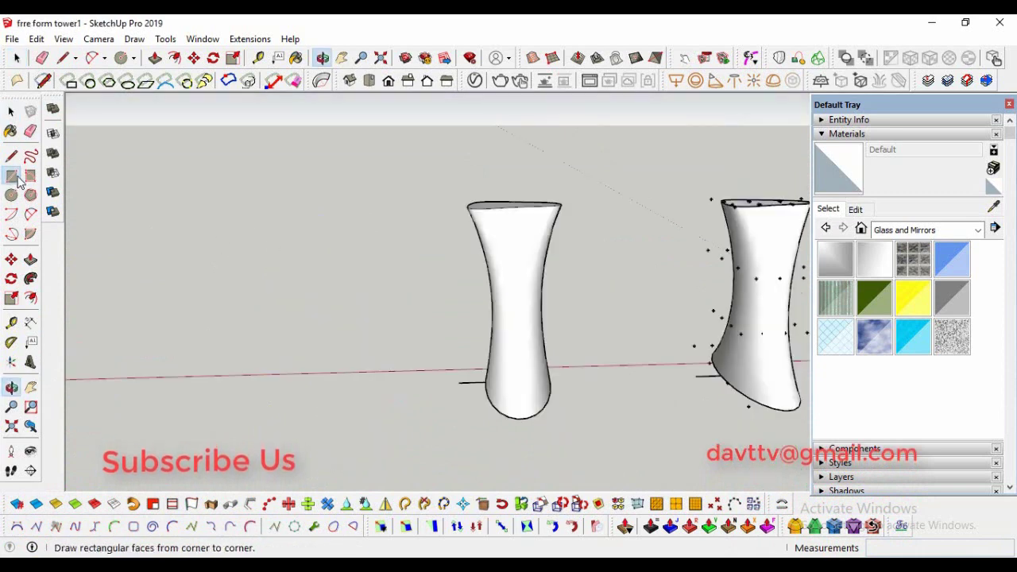
click(19, 181)
click(290, 359)
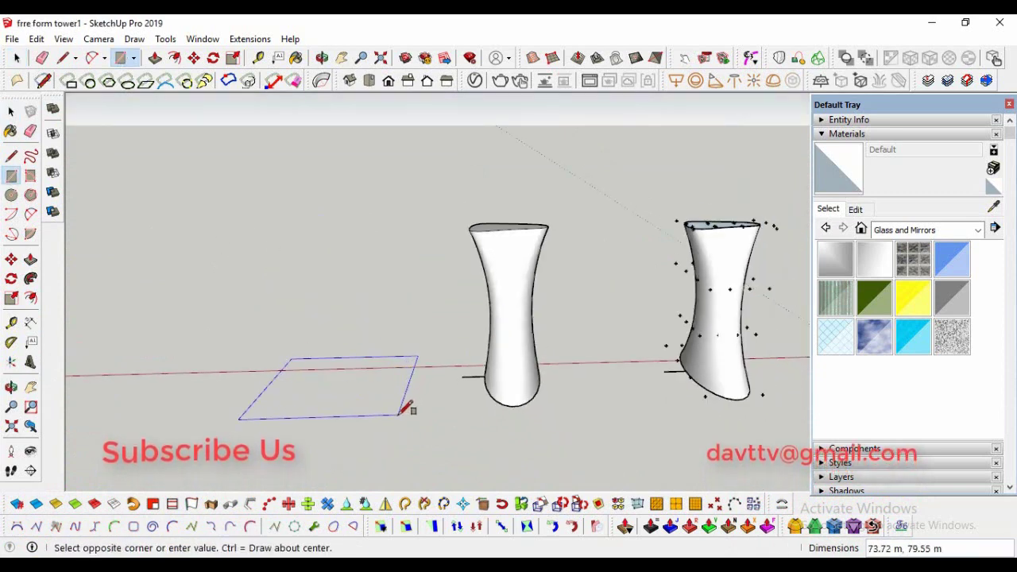
- Complete the 73.72 × 79.55 m floor rectangle and push/pull it into a thin slab
click(403, 409)
scroll(332, 396, up, 2)
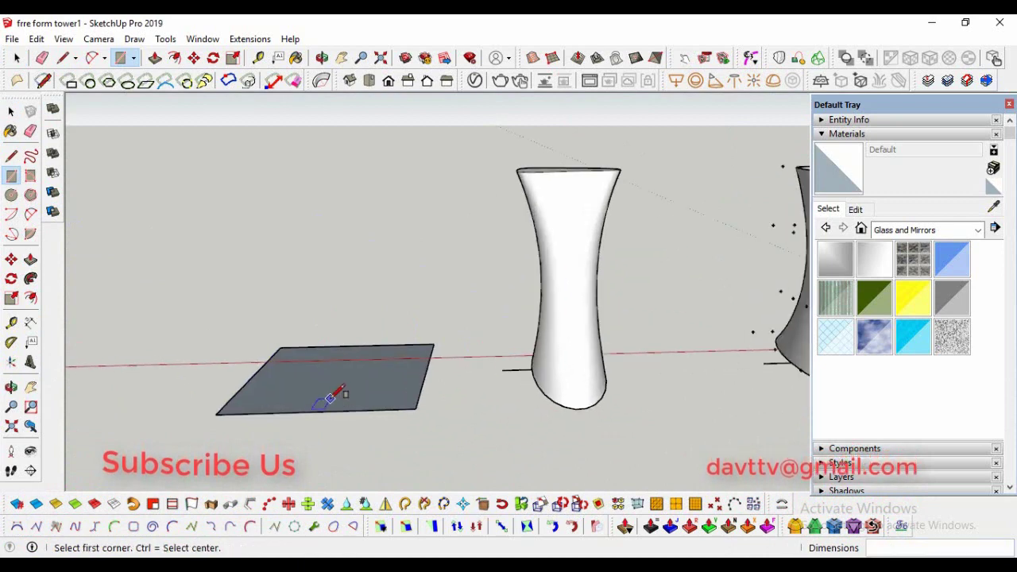
scroll(330, 397, up, 3)
click(30, 259)
click(297, 399)
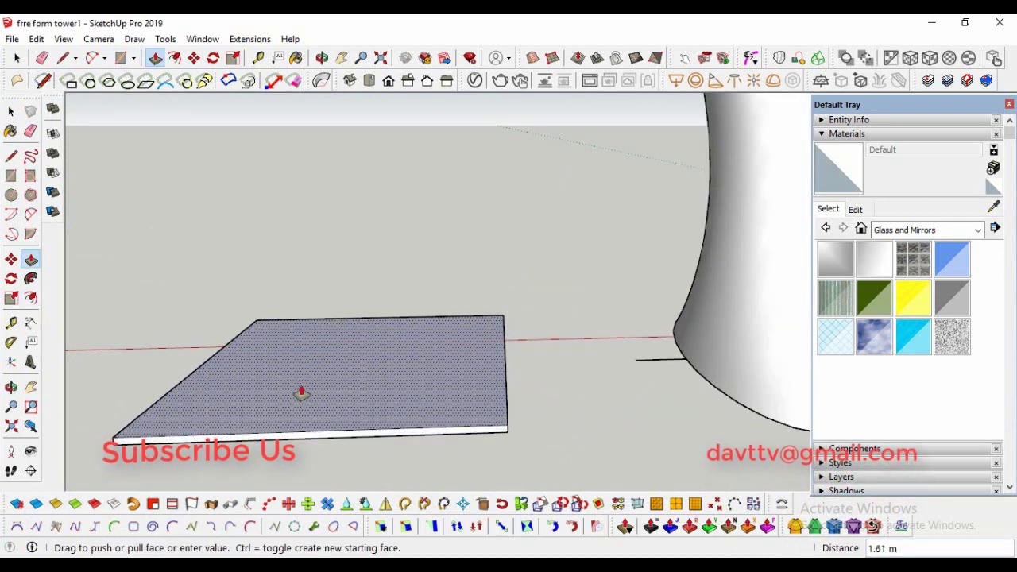
click(301, 392)
text(0.3)
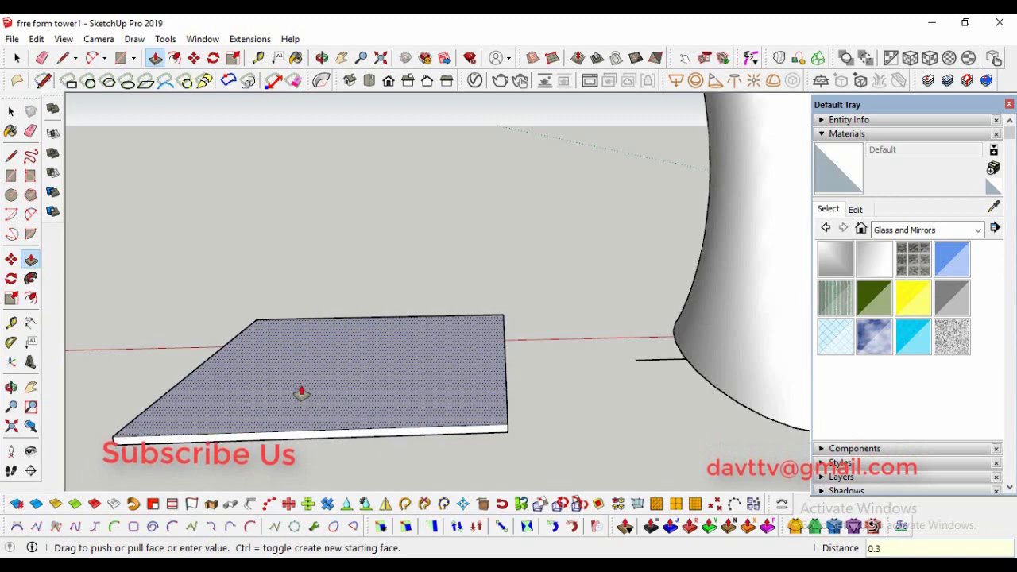
key(ctrl+z)
scroll(302, 420, up, 1)
- Make the slab a group, then open it and select the slab inside
click(11, 112)
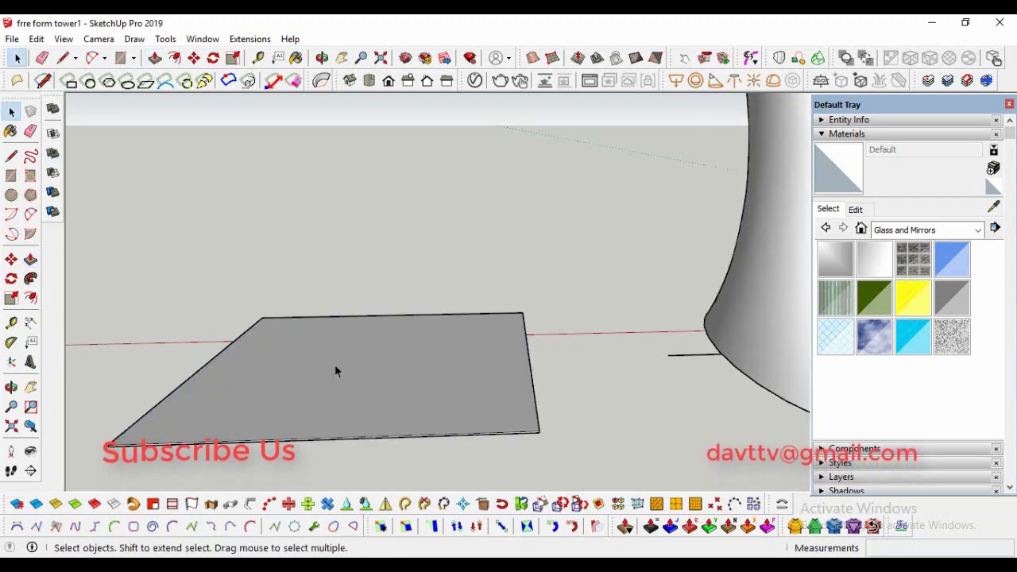
click(340, 387)
right_click(361, 397)
scroll(491, 432, up, 2)
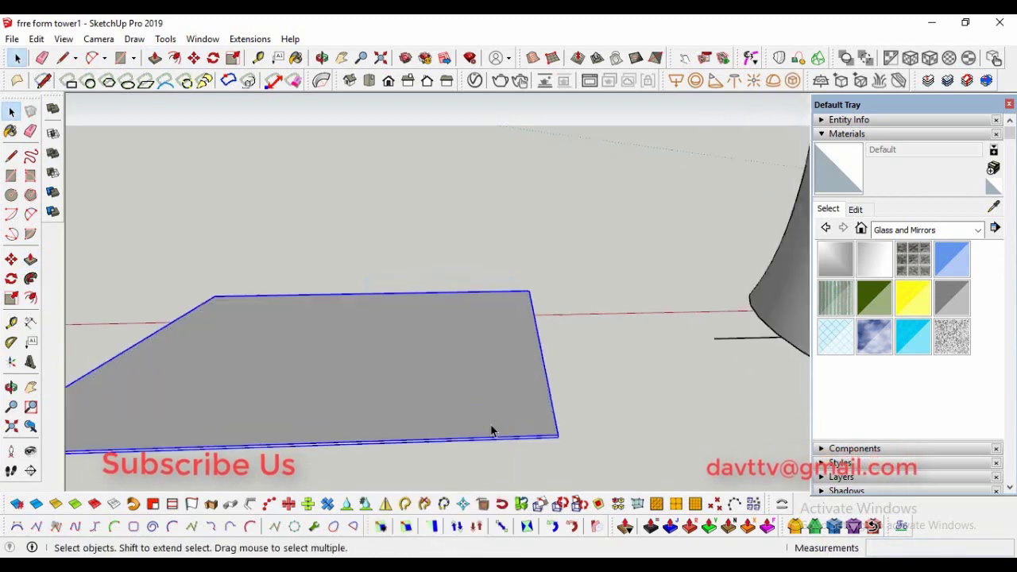
scroll(491, 431, up, 2)
click(11, 259)
scroll(588, 448, up, 1)
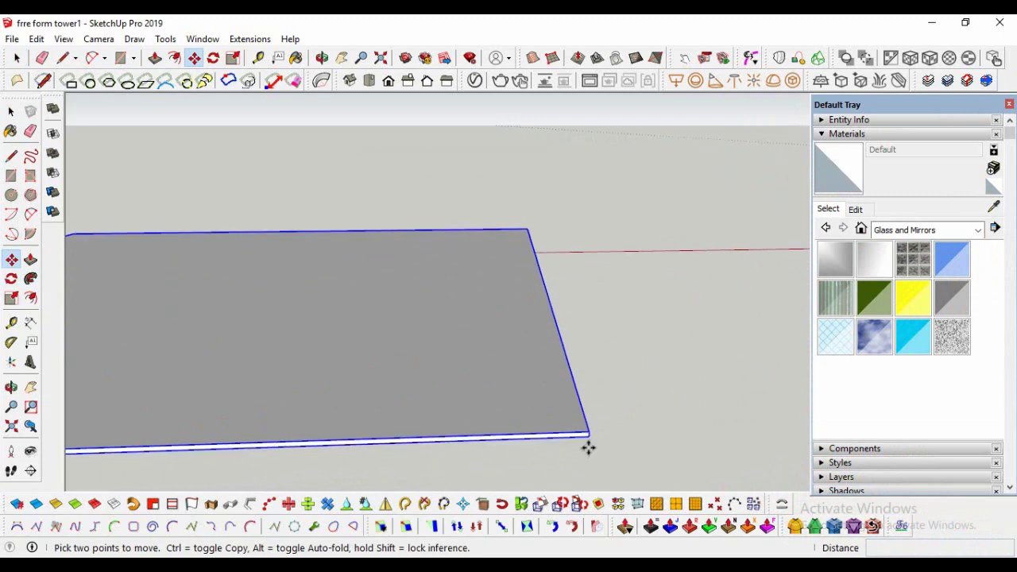
key(space)
double_click(376, 340)
click(268, 360)
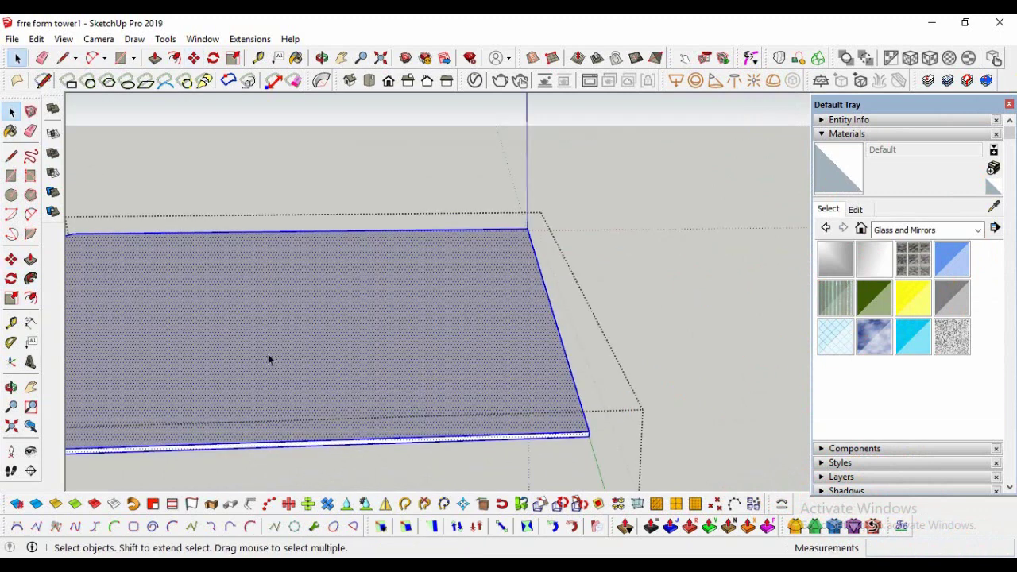
- Copy the slab 3.3 m upward and array it into about twenty stacked floor plates
click(12, 259)
key(ctrl)
click(589, 435)
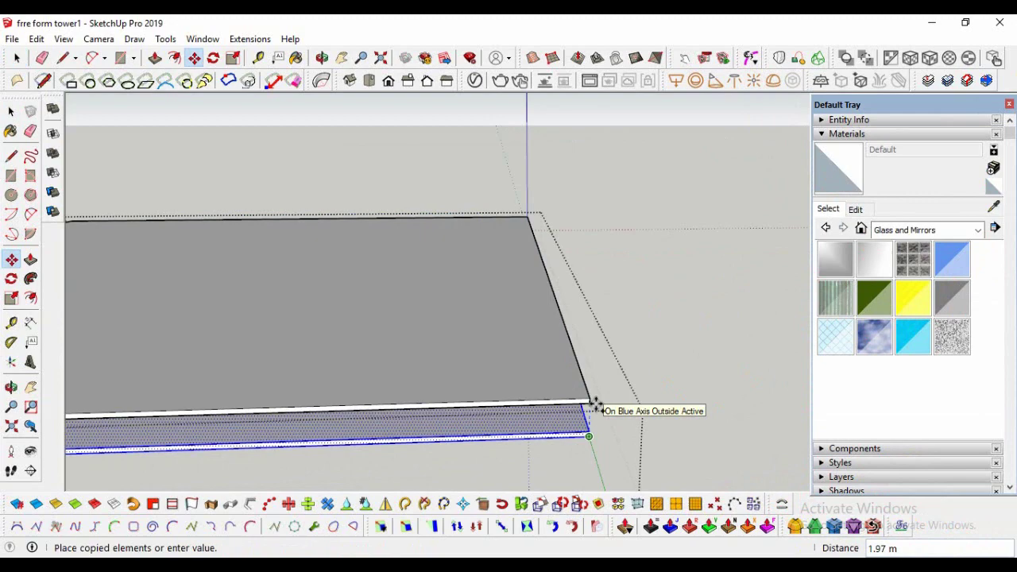
text(3.)
key(Return)
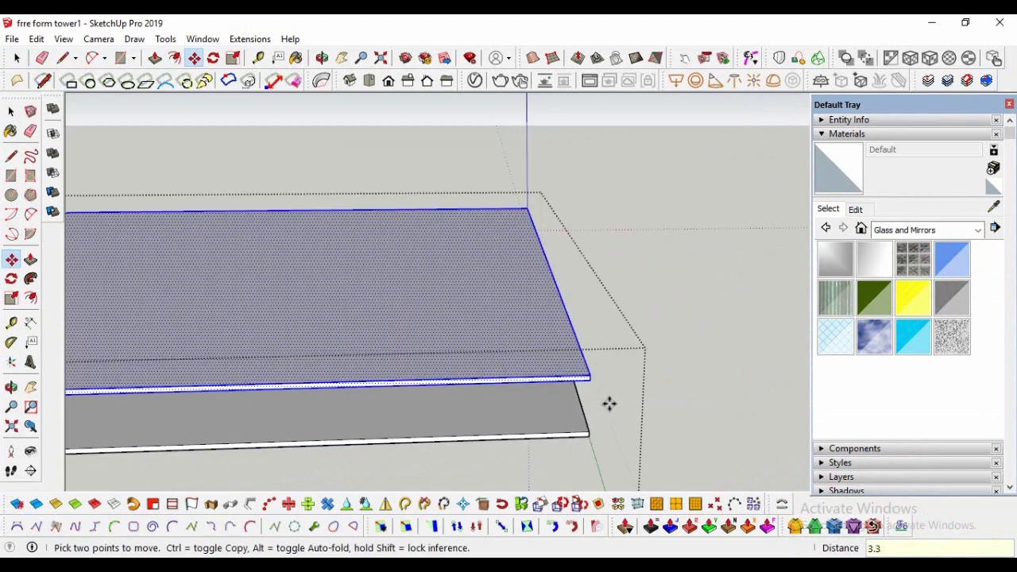
text(0)
key(Return)
scroll(606, 403, down, 2)
scroll(504, 395, down, 2)
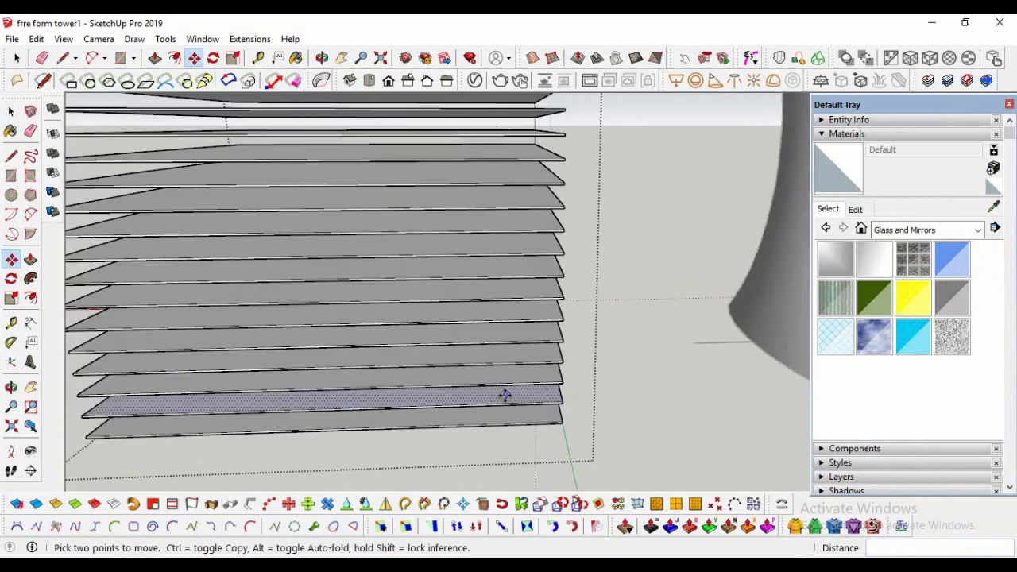
scroll(492, 432, down, 3)
- Draw the last edge line from the stack's top-left corner down to its bottom corner
key(l)
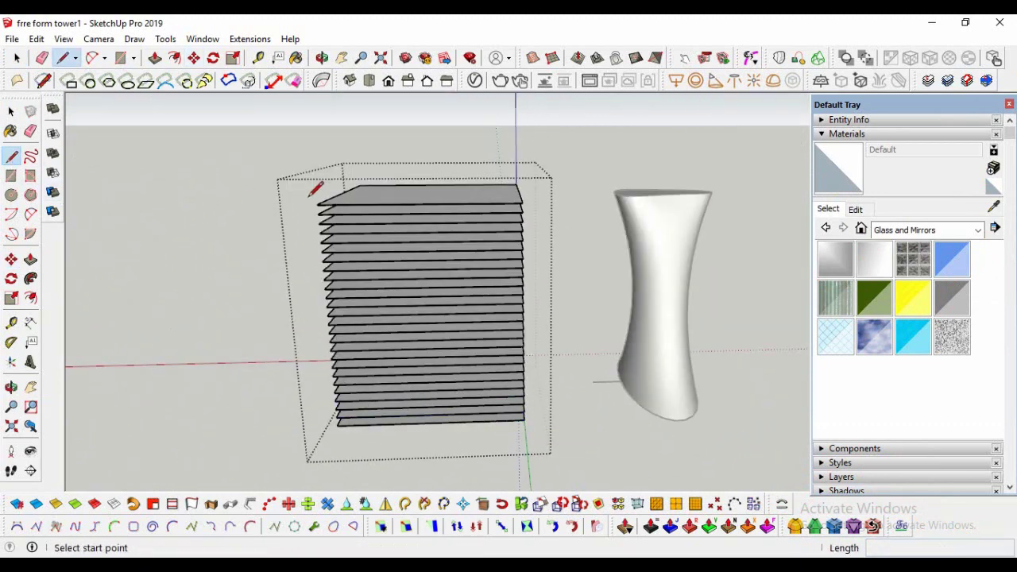
click(317, 204)
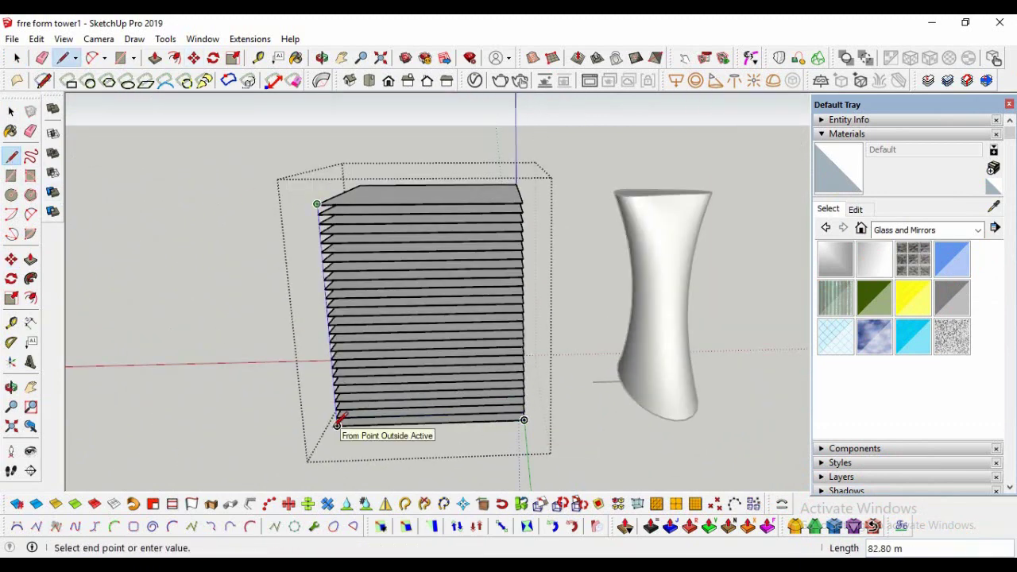
scroll(337, 425, up, 2)
scroll(341, 420, up, 2)
scroll(345, 418, up, 2)
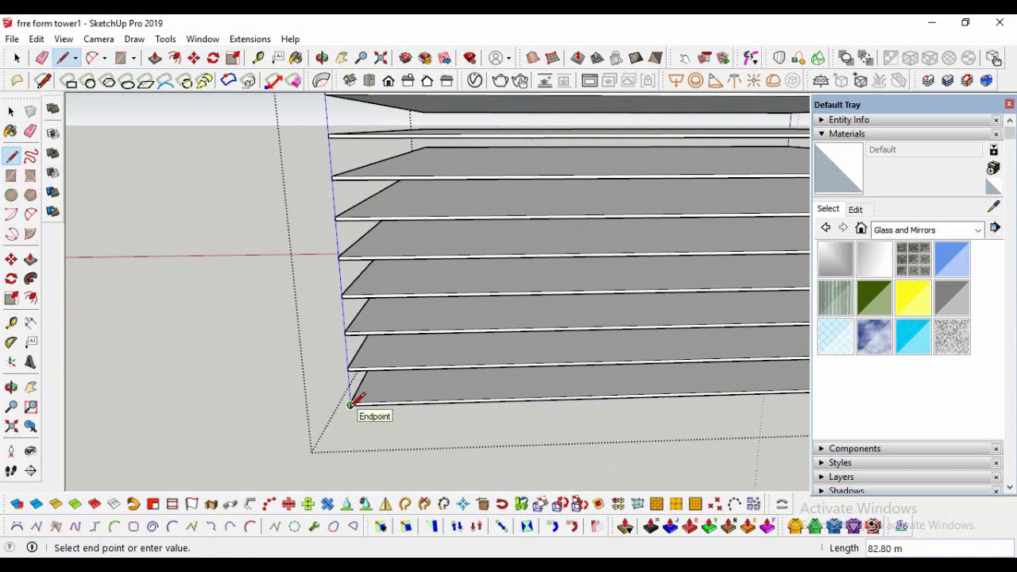
click(349, 405)
- Exit the floor-slab group to close it
scroll(342, 406, down, 2)
scroll(318, 408, down, 2)
scroll(312, 420, down, 2)
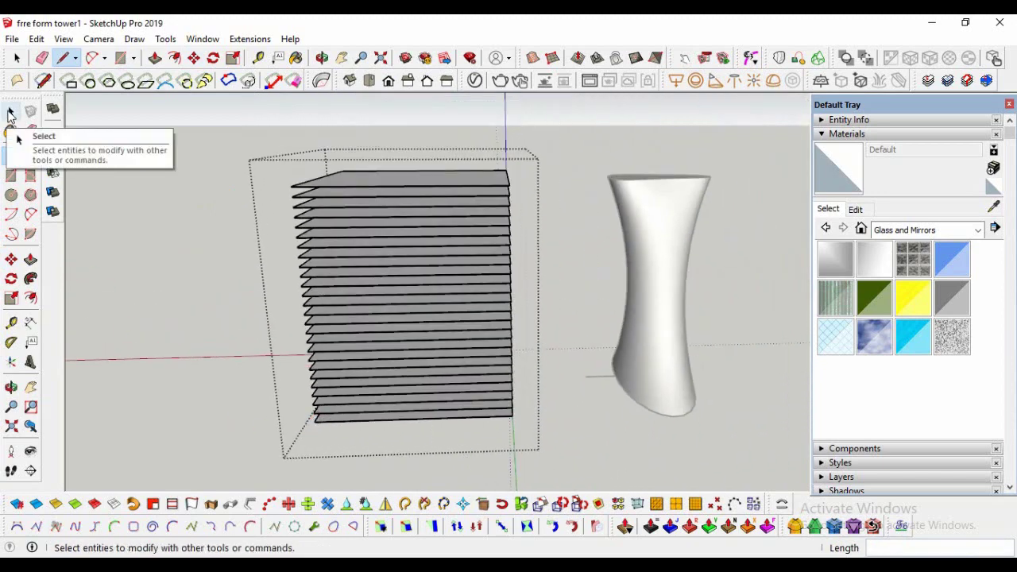
click(12, 116)
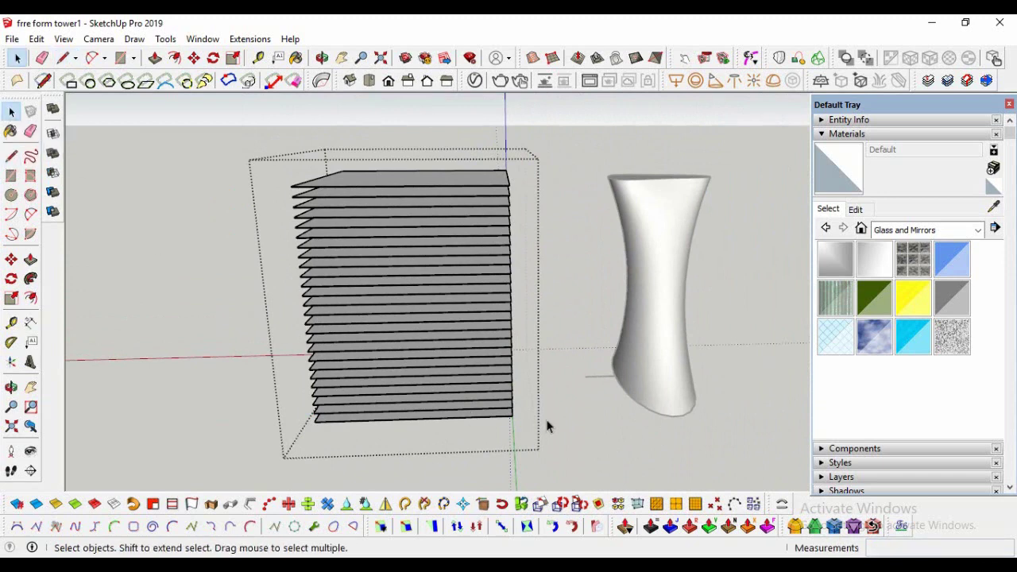
click(585, 443)
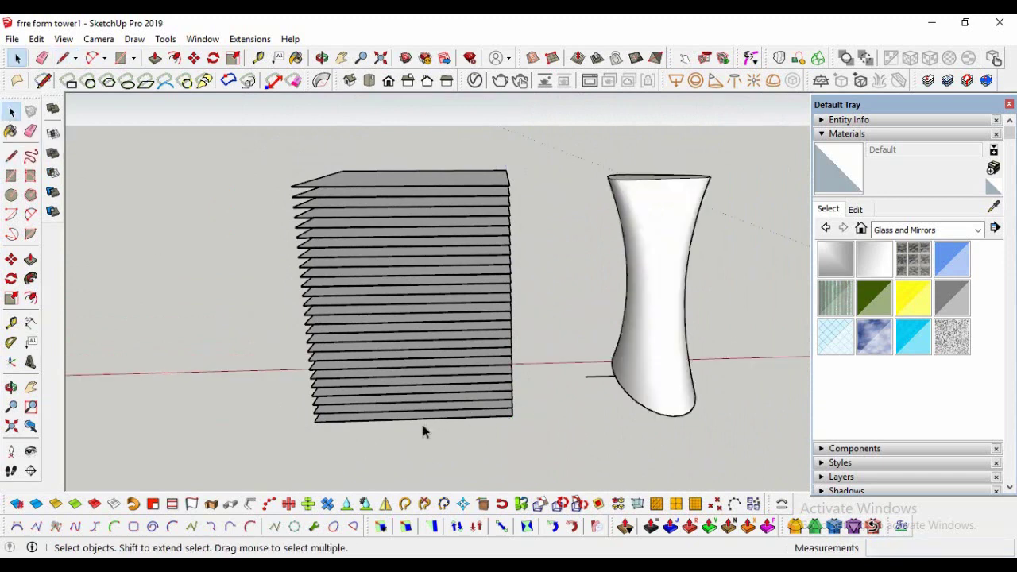
- Select the whole slab stack and start moving it from its bottom corner
click(11, 387)
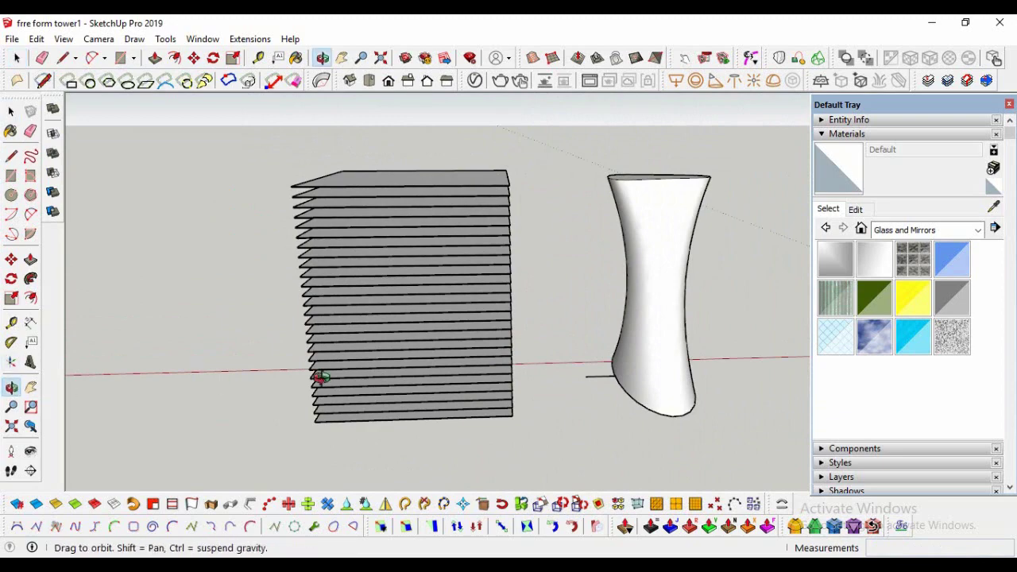
mouse_move(317, 374)
mouse_down()
mouse_move(404, 297)
mouse_move(422, 375)
mouse_move(421, 357)
mouse_move(447, 346)
mouse_up()
click(10, 116)
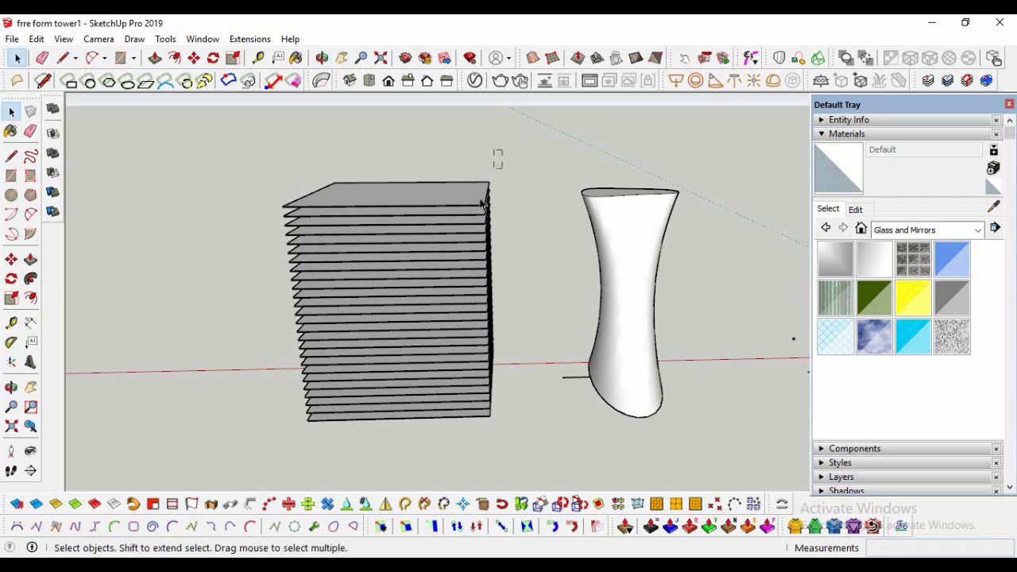
drag(282, 443, 280, 439)
key(m)
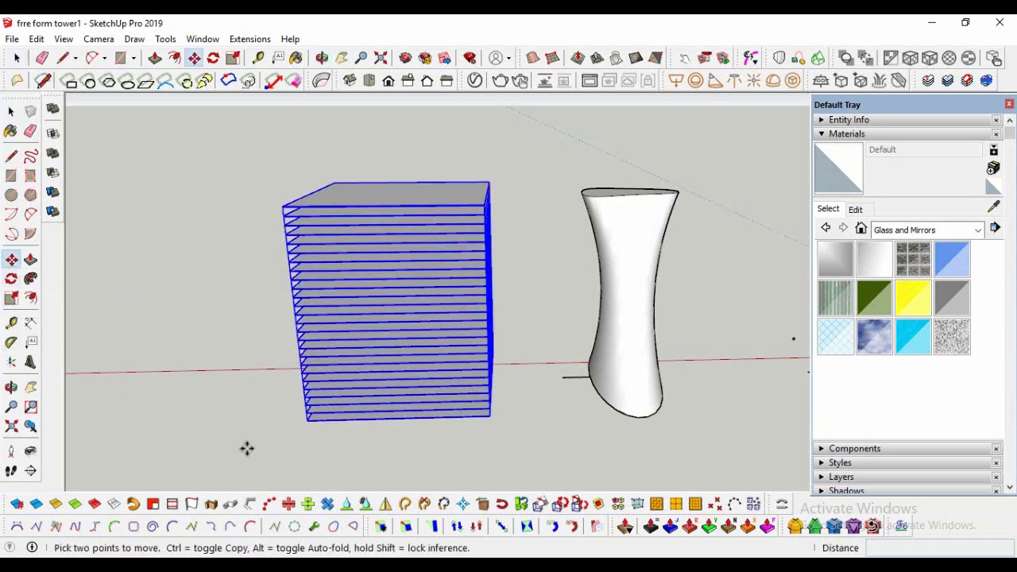
click(306, 424)
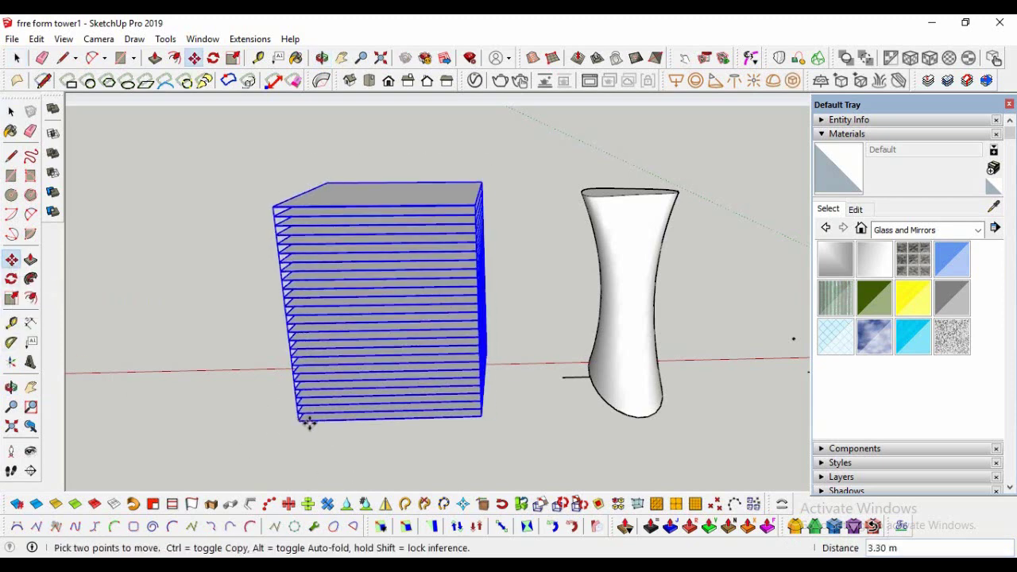
- Set the slab stack down at the twisted tower's base so it encloses the vase
scroll(515, 415, up, 2)
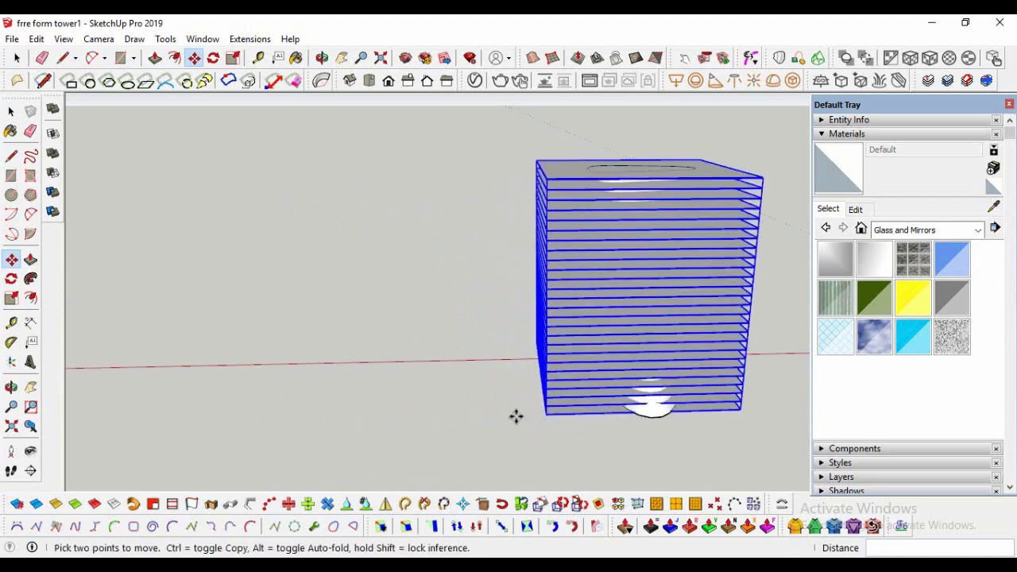
scroll(549, 416, up, 3)
scroll(570, 418, up, 2)
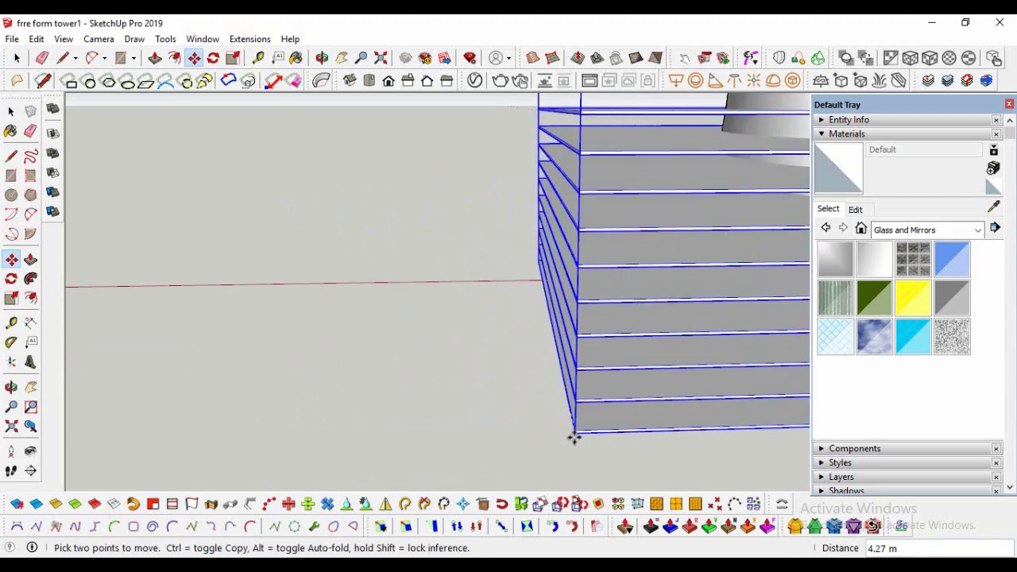
click(574, 436)
scroll(549, 443, down, 1)
scroll(517, 454, down, 2)
scroll(504, 463, down, 2)
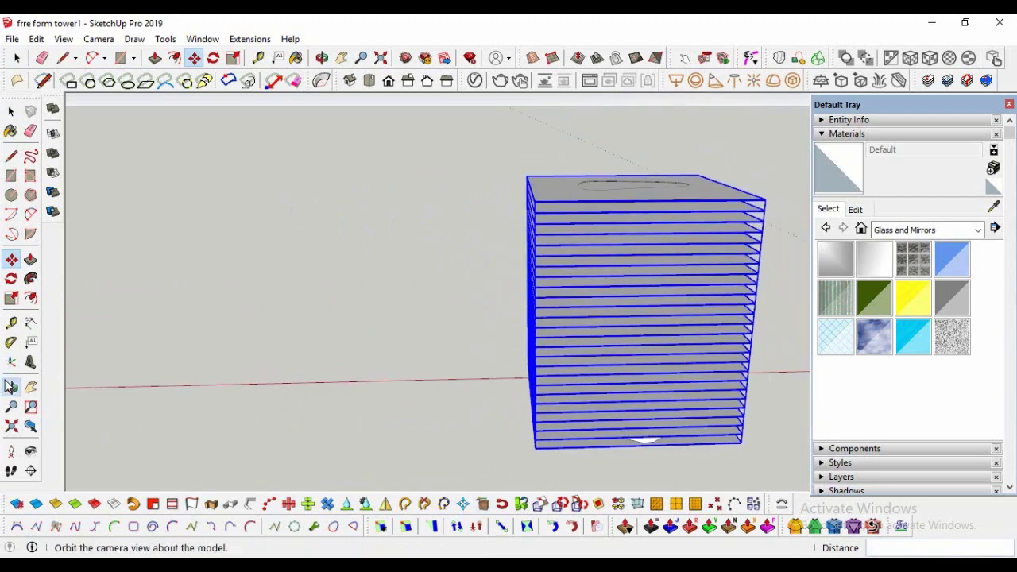
click(11, 387)
mouse_move(442, 291)
mouse_down()
mouse_move(337, 408)
mouse_move(581, 239)
mouse_move(556, 159)
mouse_move(465, 291)
mouse_move(553, 216)
mouse_move(605, 198)
mouse_up()
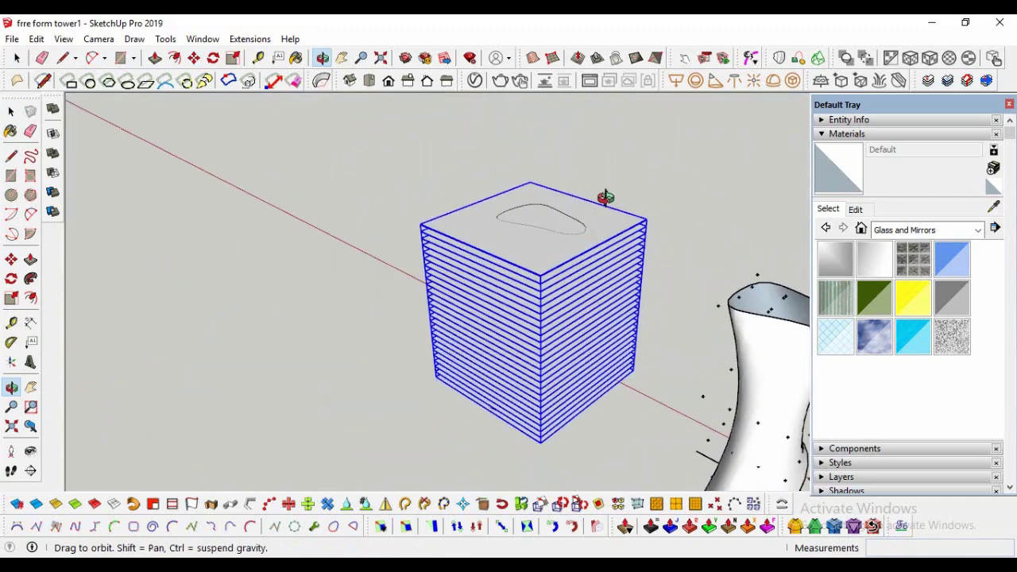
- Run Solid Tools Split with the slab stack as the first solid against the curved tower
click(11, 112)
click(237, 245)
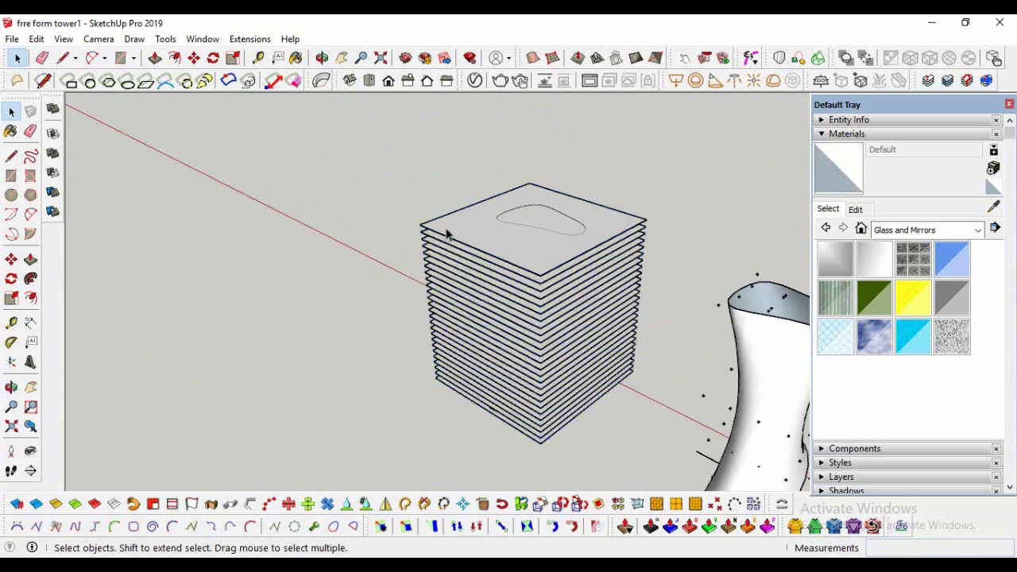
click(535, 226)
click(359, 233)
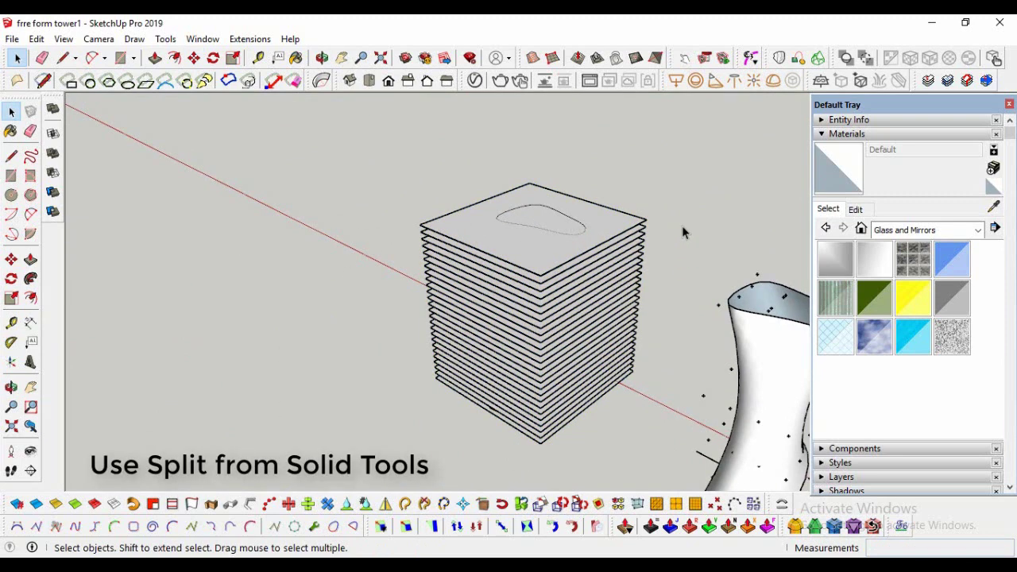
click(52, 211)
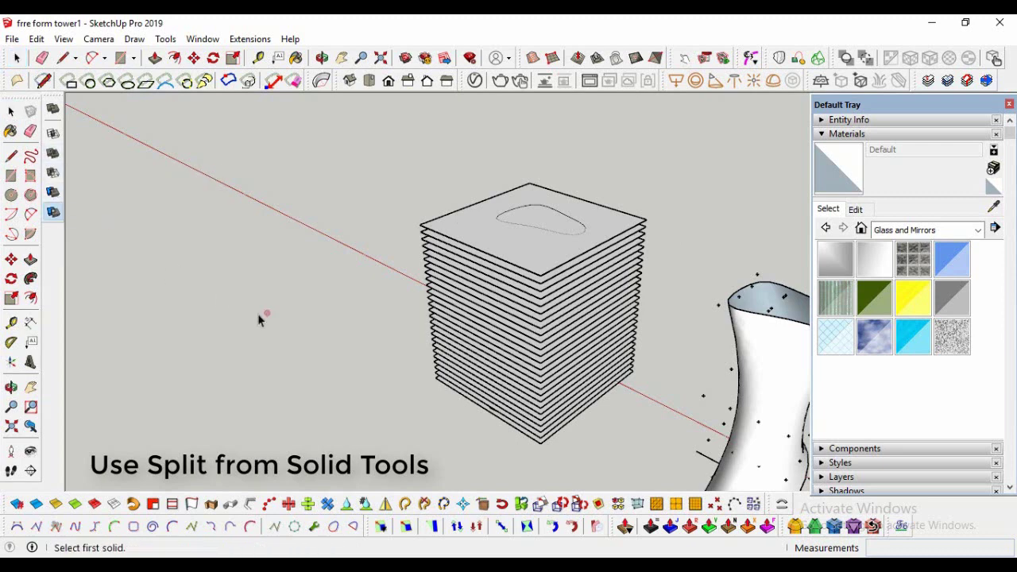
click(537, 219)
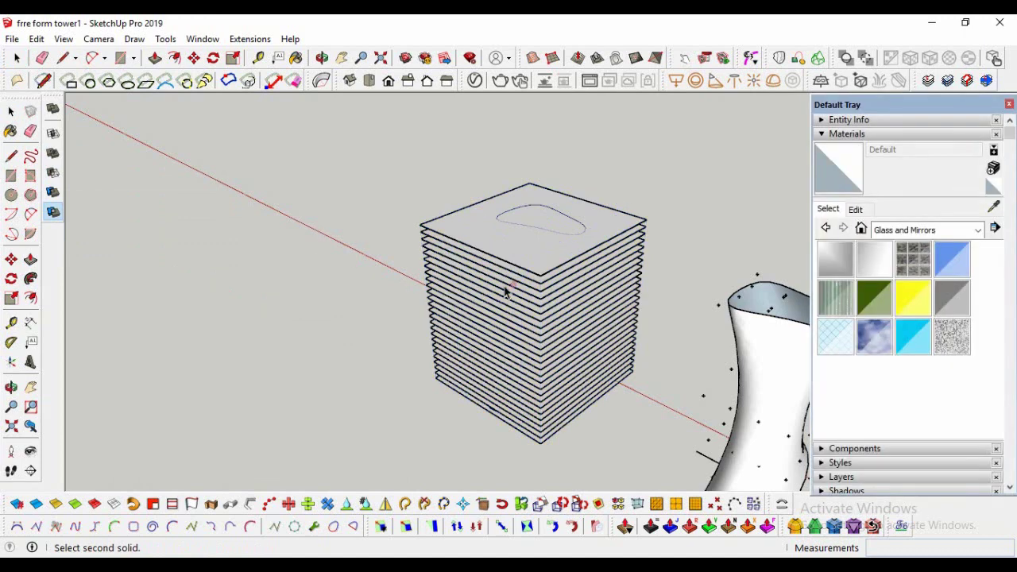
key(space)
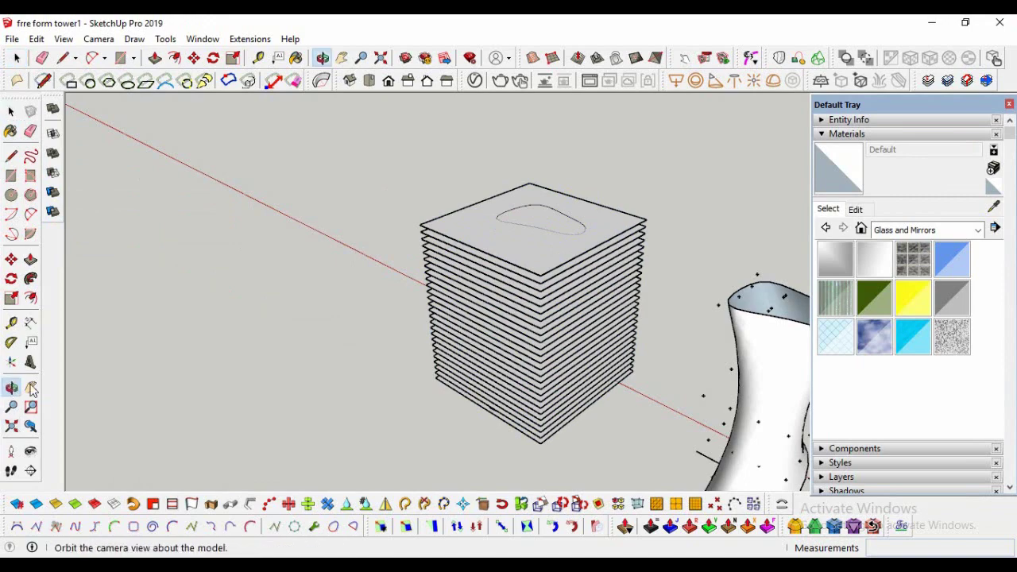
click(11, 386)
- Move the leftover slab block clear to the left
mouse_move(549, 367)
mouse_down()
mouse_move(454, 390)
mouse_move(533, 375)
mouse_move(273, 340)
mouse_up()
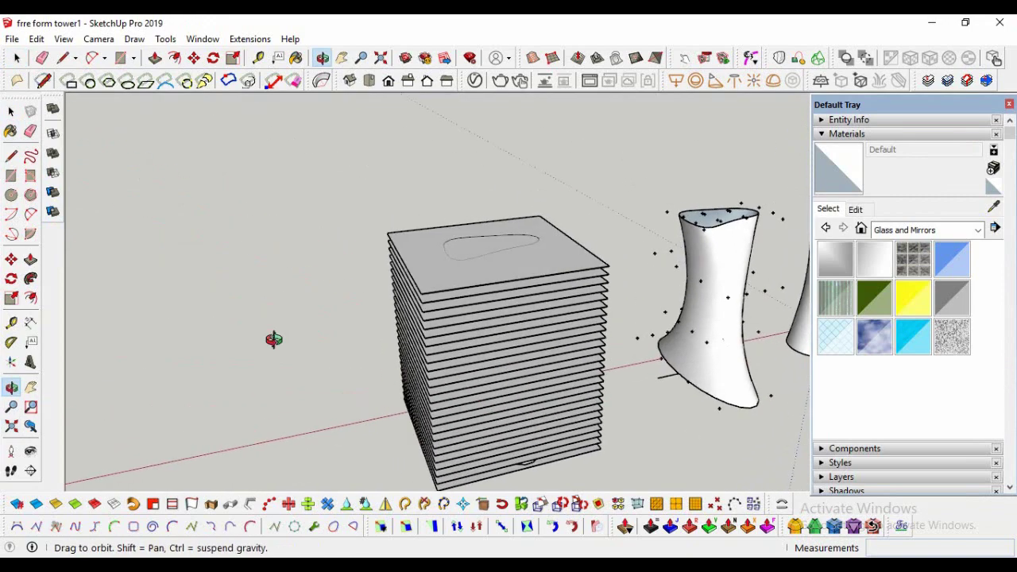
click(11, 111)
click(414, 278)
key(m)
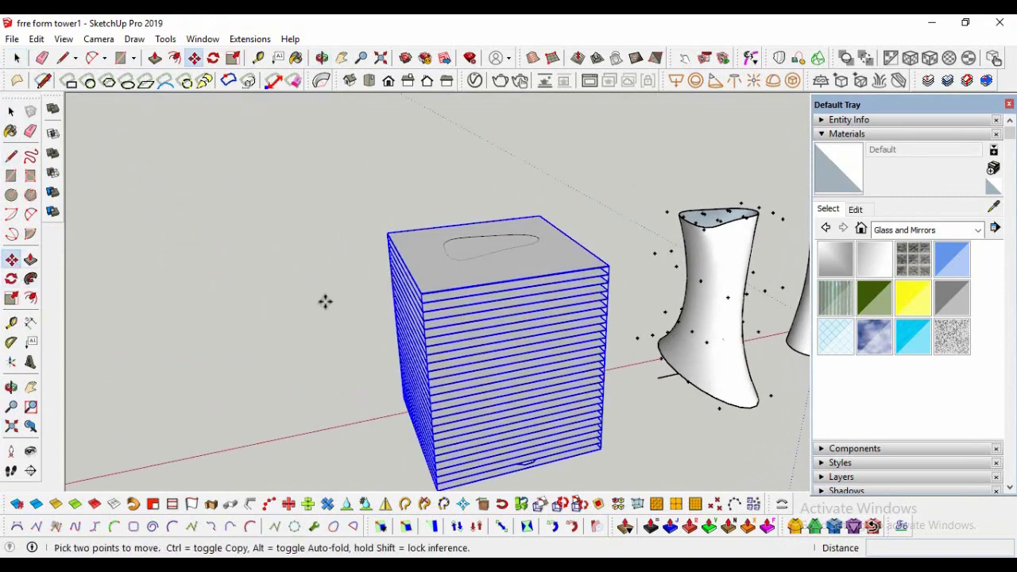
click(599, 256)
click(266, 268)
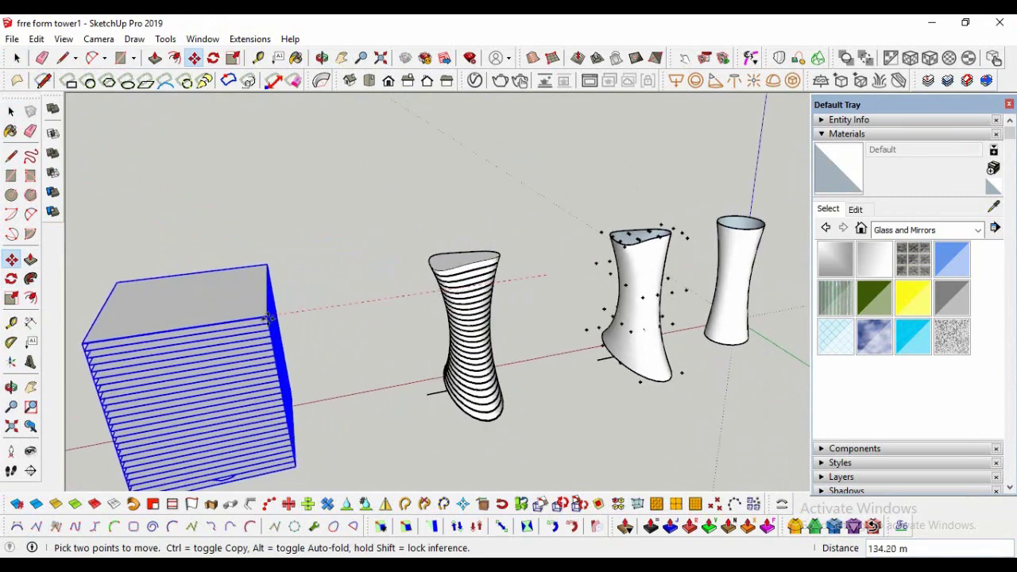
scroll(414, 347, up, 5)
scroll(482, 432, up, 2)
scroll(333, 406, down, 3)
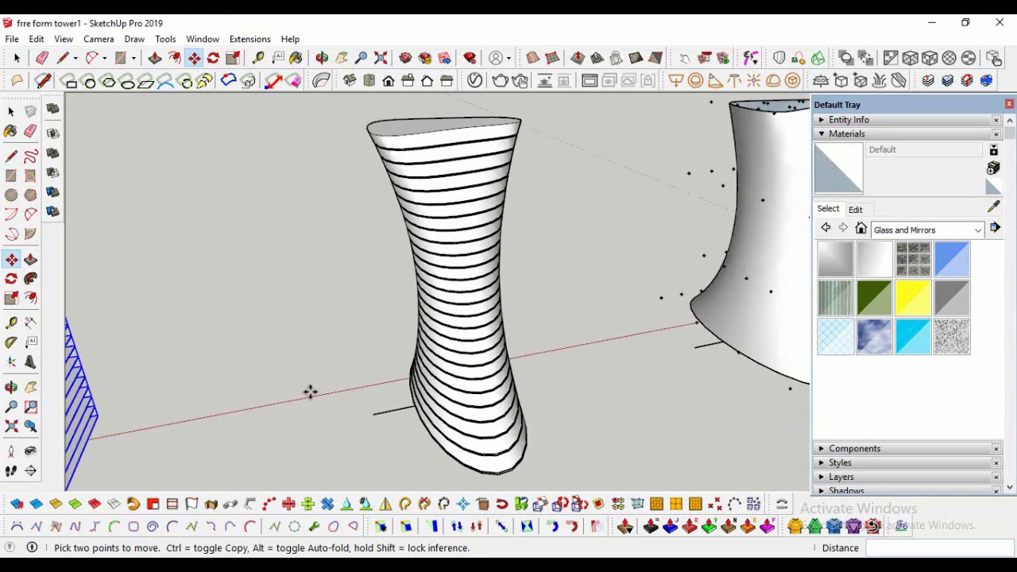
scroll(320, 396, up, 1)
- Copy the striped slab-cut tower to the left using Move with Ctrl
click(11, 387)
mouse_move(484, 421)
mouse_down()
mouse_move(453, 331)
mouse_move(504, 388)
mouse_up()
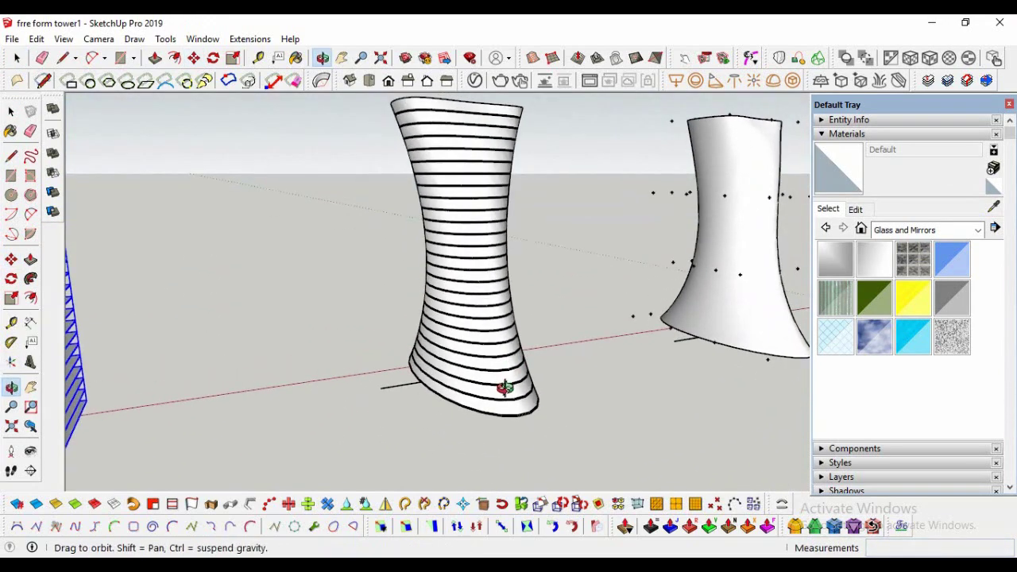
click(11, 112)
scroll(512, 436, up, 2)
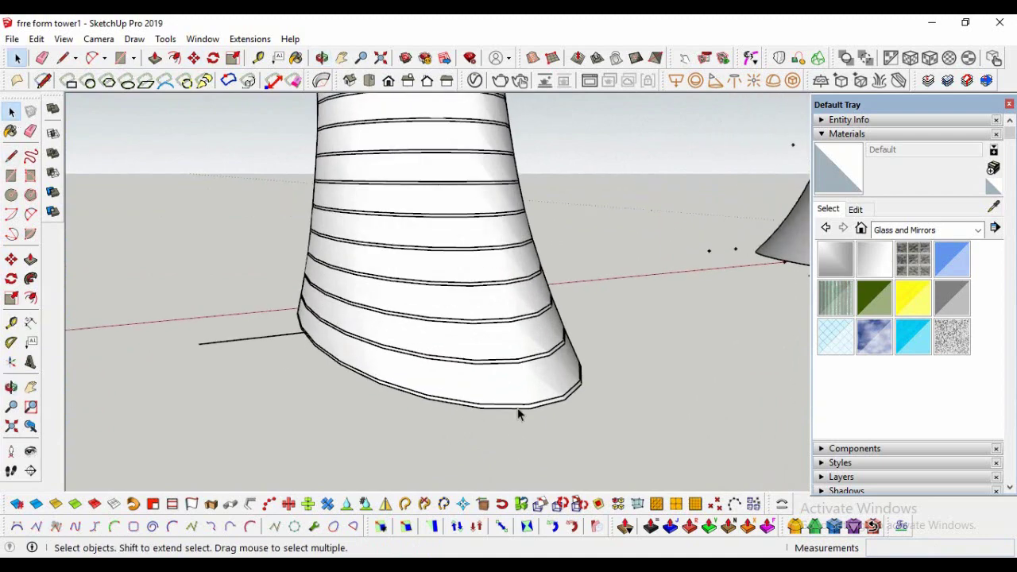
click(518, 411)
key(m)
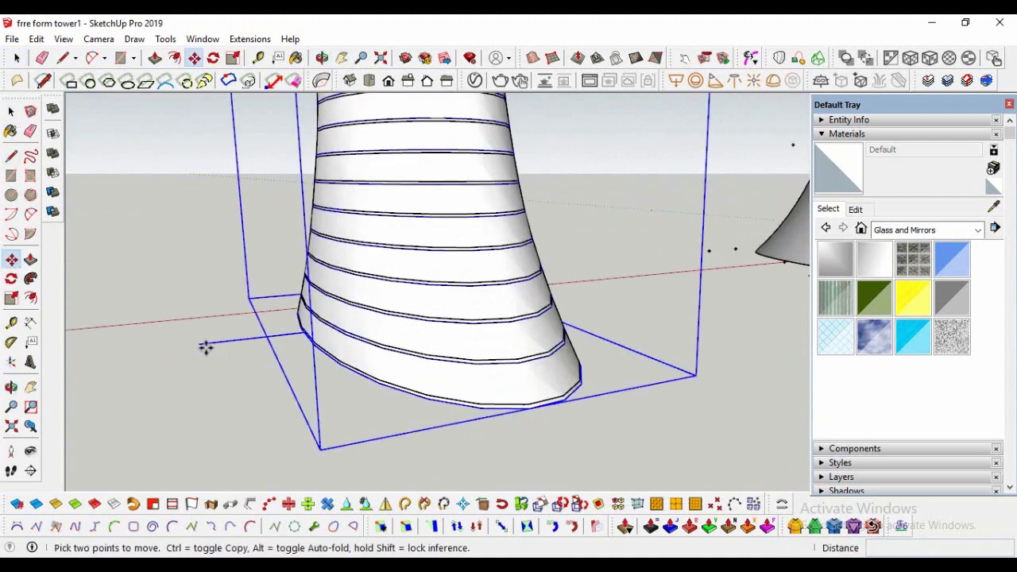
key(ctrl)
click(204, 347)
scroll(276, 320, down, 2)
scroll(276, 320, down, 3)
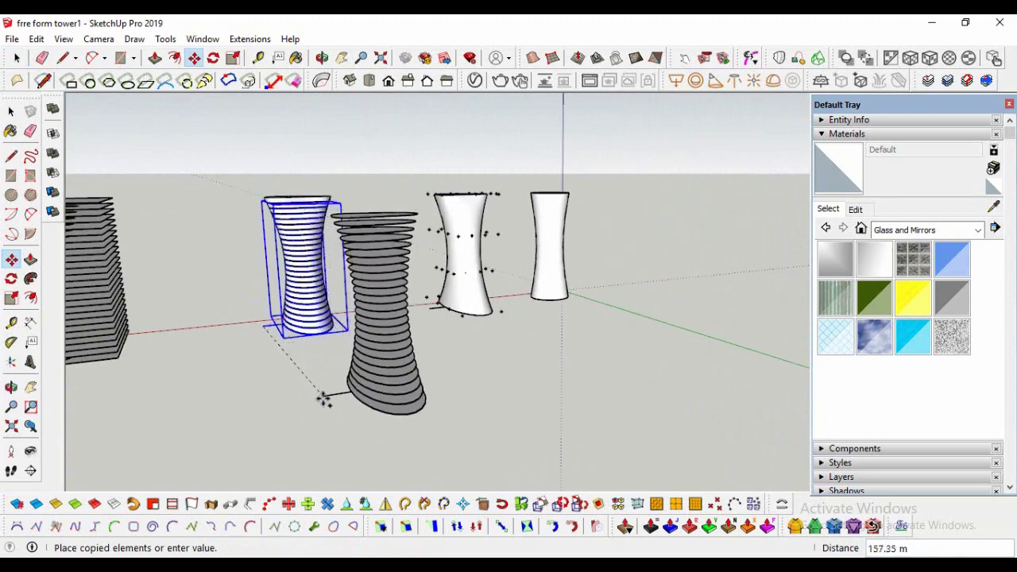
click(305, 411)
scroll(445, 357, up, 2)
scroll(445, 357, up, 3)
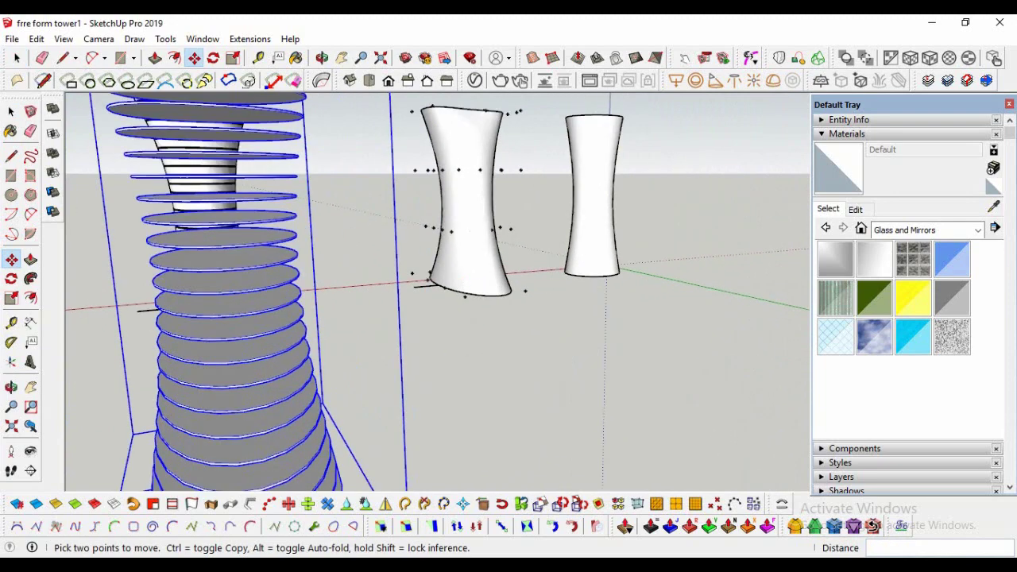
- Place a copy of the hourglass tower shell over the slab floors
key(space)
click(465, 277)
scroll(465, 277, up, 2)
key(m)
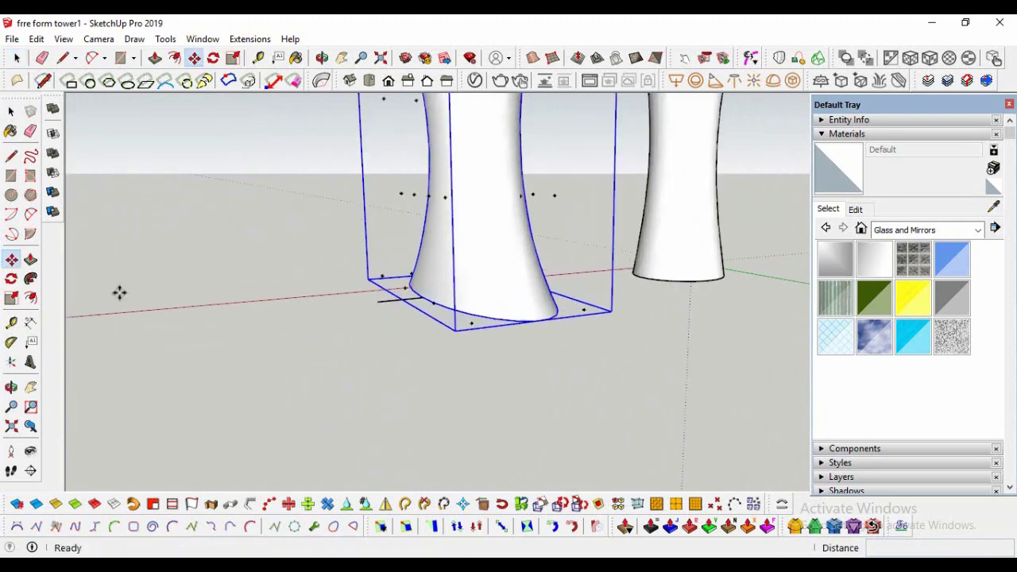
click(374, 300)
key(ctrl)
scroll(433, 293, up, 1)
scroll(497, 245, down, 3)
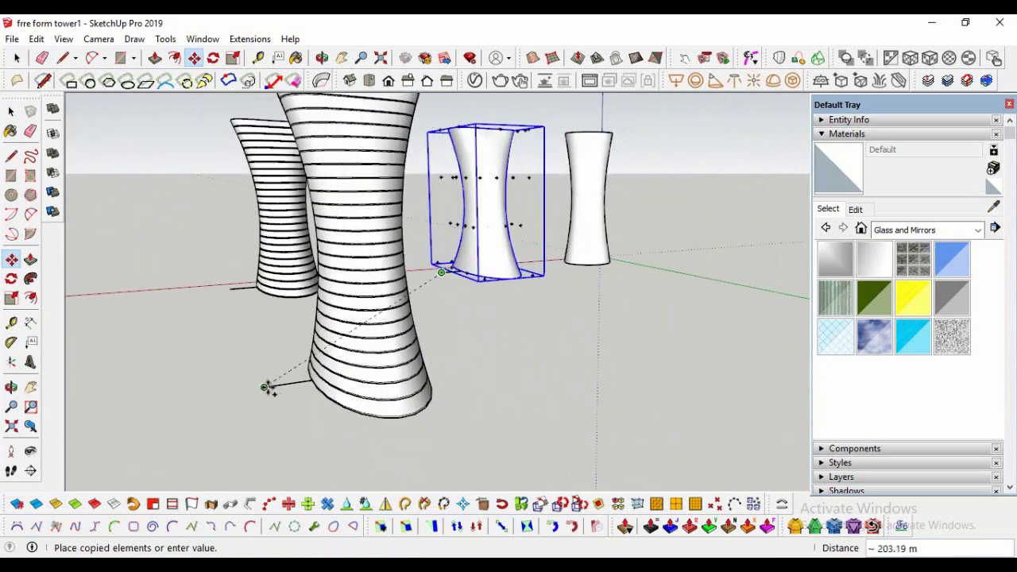
click(268, 388)
scroll(341, 396, up, 1)
key(space)
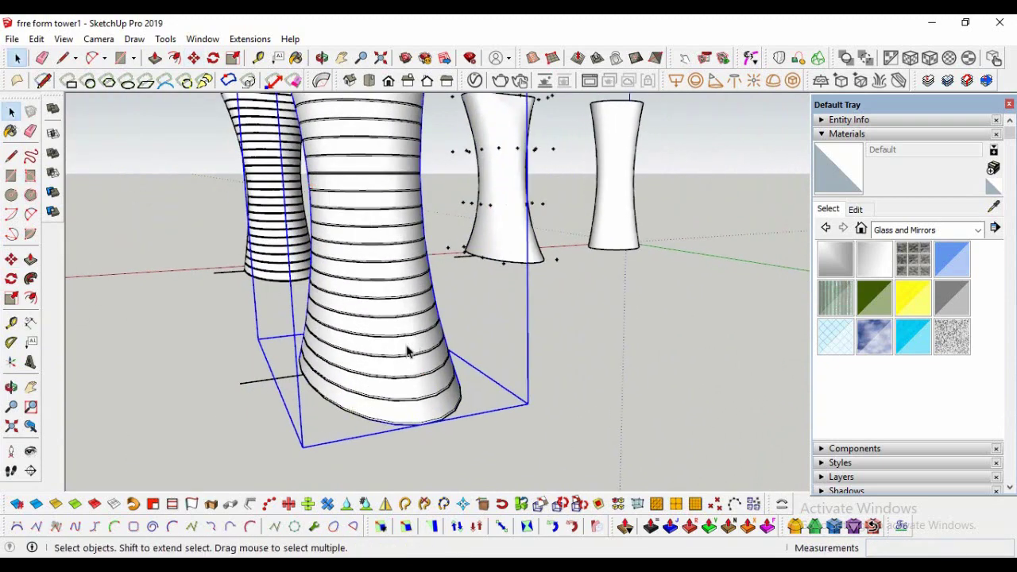
scroll(359, 389, down, 3)
scroll(359, 389, down, 2)
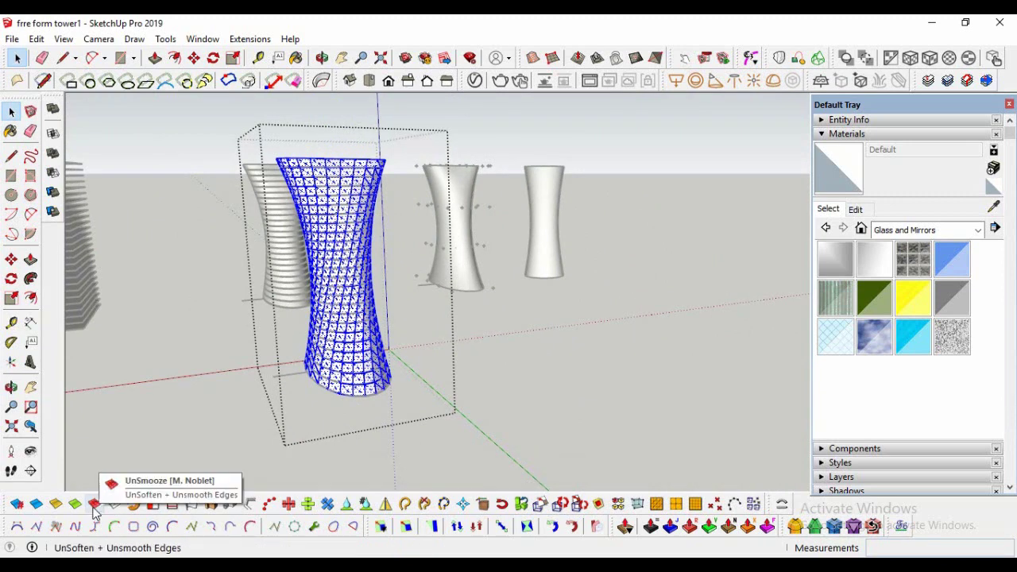
- Zoom to the lattice tower, enter its group and select all its diagrid edges
scroll(336, 396, up, 2)
scroll(340, 391, up, 2)
scroll(340, 391, up, 2)
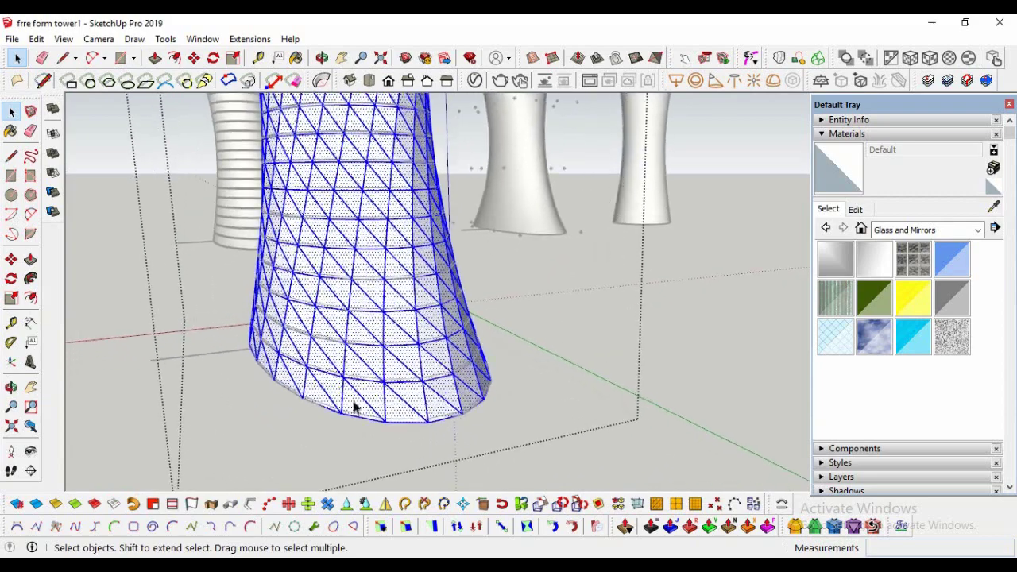
click(545, 453)
scroll(365, 457, up, 1)
scroll(362, 405, up, 1)
scroll(361, 401, down, 1)
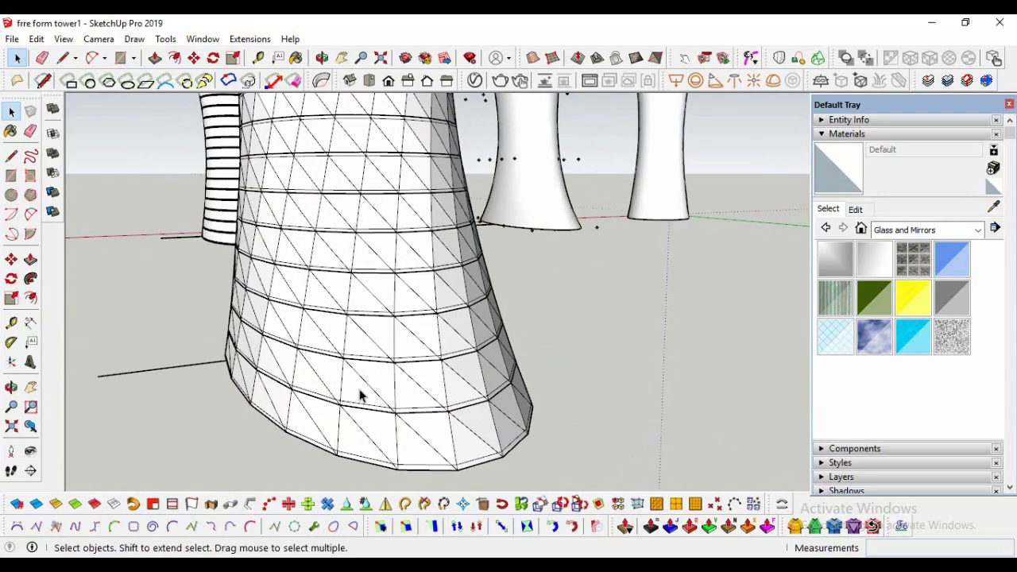
scroll(358, 392, down, 1)
scroll(321, 448, down, 2)
scroll(324, 447, down, 1)
scroll(310, 194, up, 1)
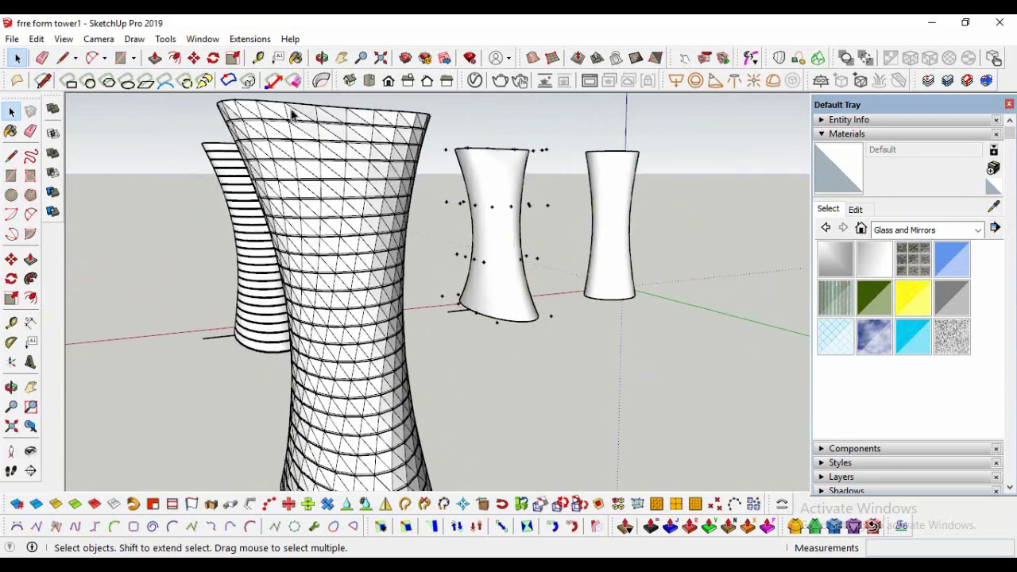
scroll(291, 112, up, 2)
scroll(288, 119, down, 1)
scroll(286, 132, down, 2)
scroll(344, 442, up, 2)
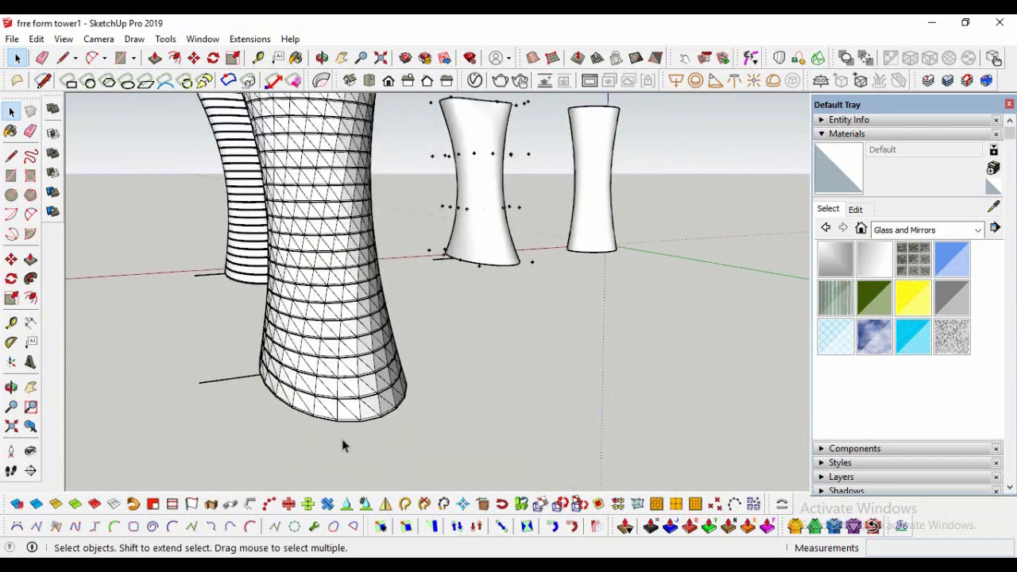
scroll(352, 402, up, 2)
click(352, 400)
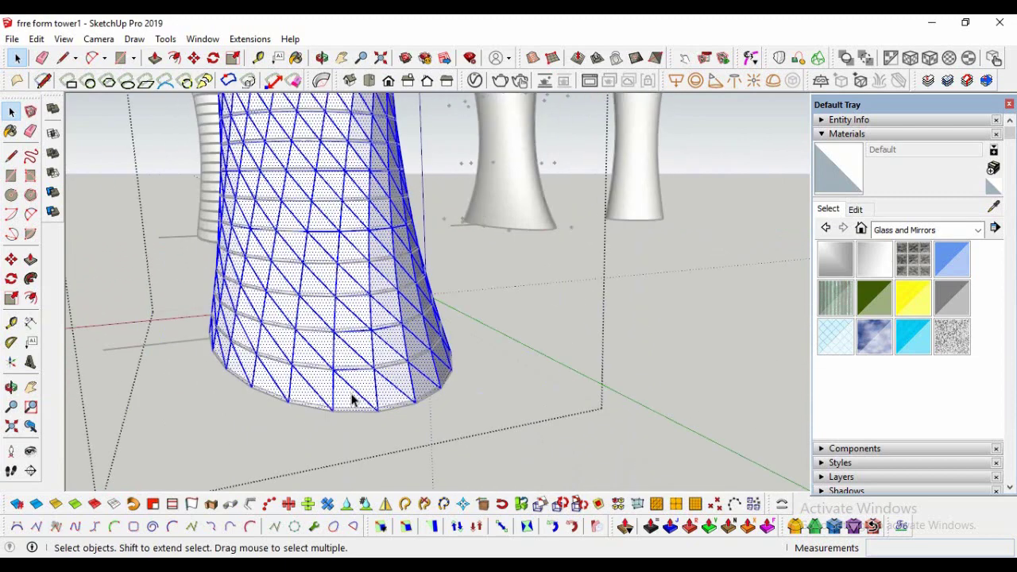
click(352, 400)
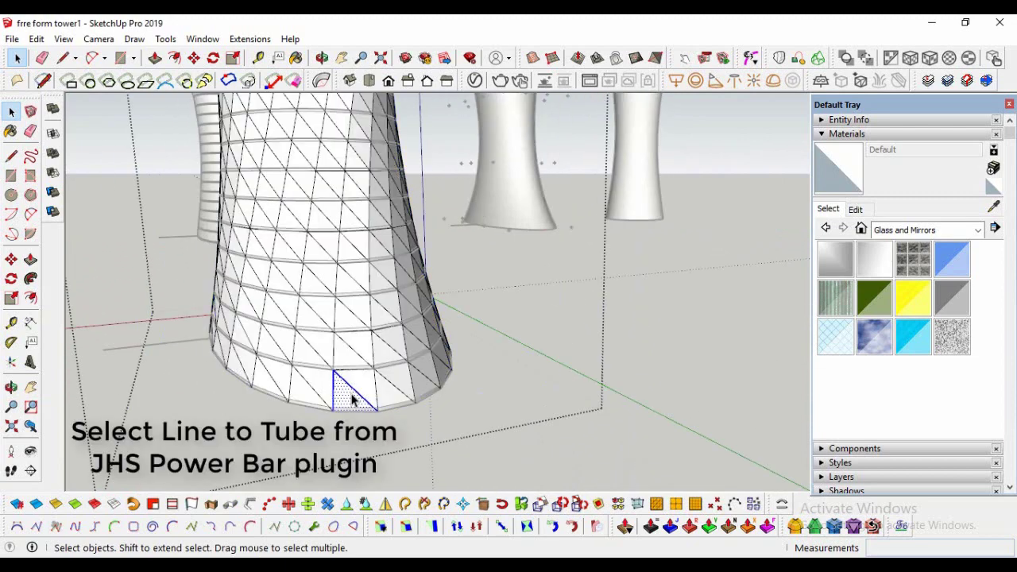
click(352, 400)
- Convert the selected edges with Line to Tube, diameter 0.15 m, created as a group
click(251, 527)
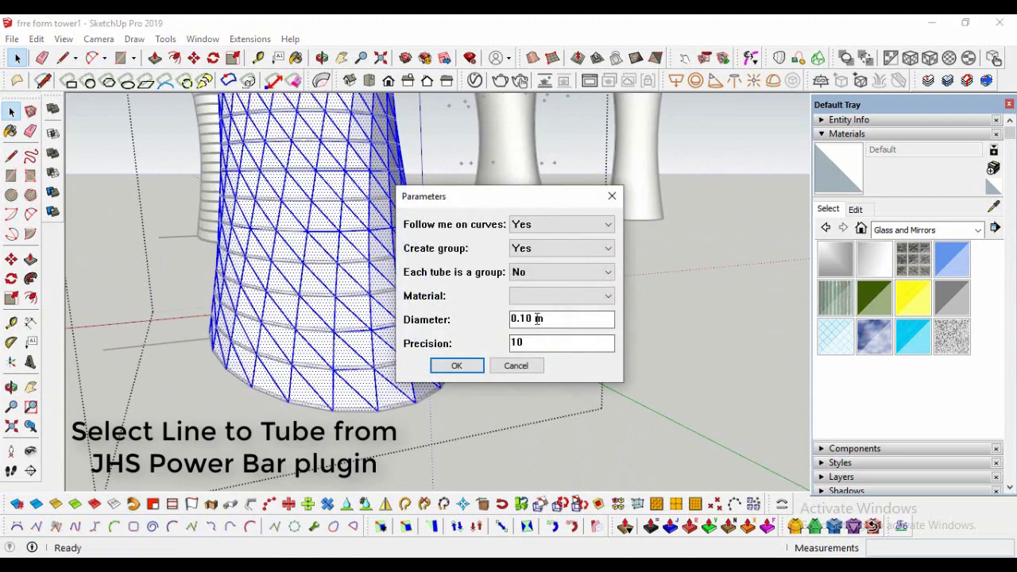
text(5)
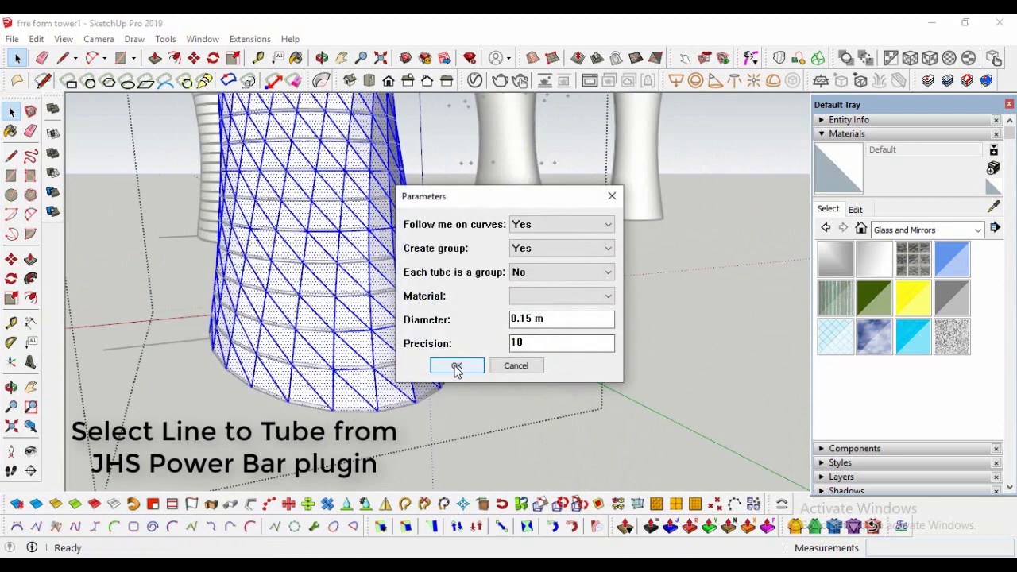
click(456, 364)
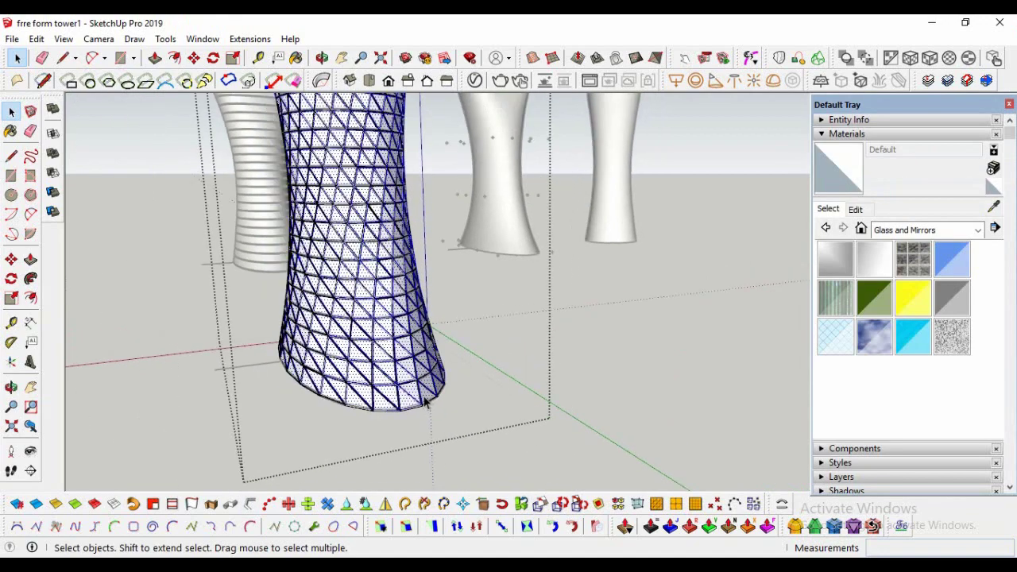
middle_drag(434, 429, 165, 260)
click(166, 260)
scroll(349, 171, up, 3)
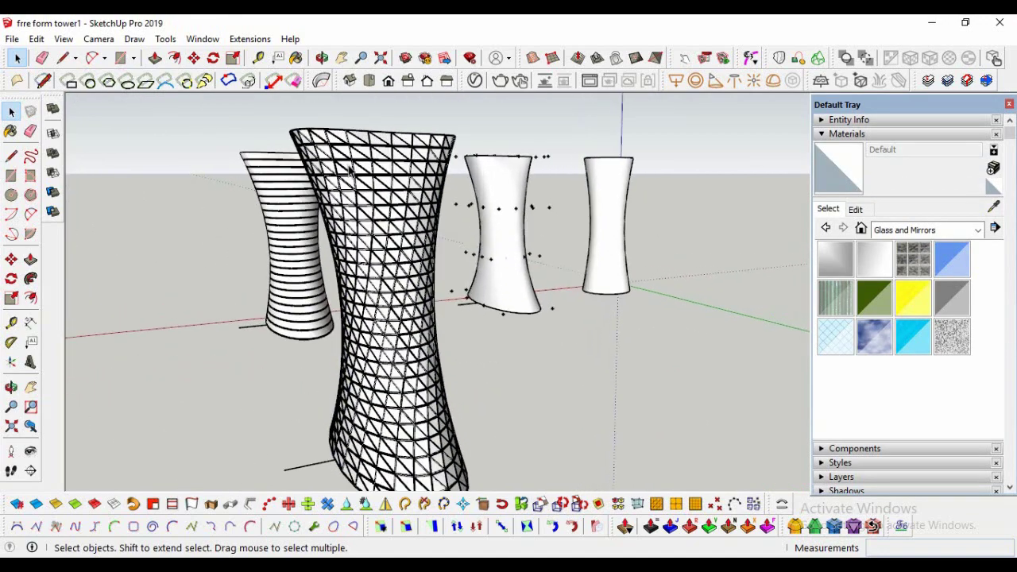
click(11, 386)
mouse_move(410, 272)
mouse_down()
mouse_move(153, 222)
mouse_move(186, 214)
mouse_up()
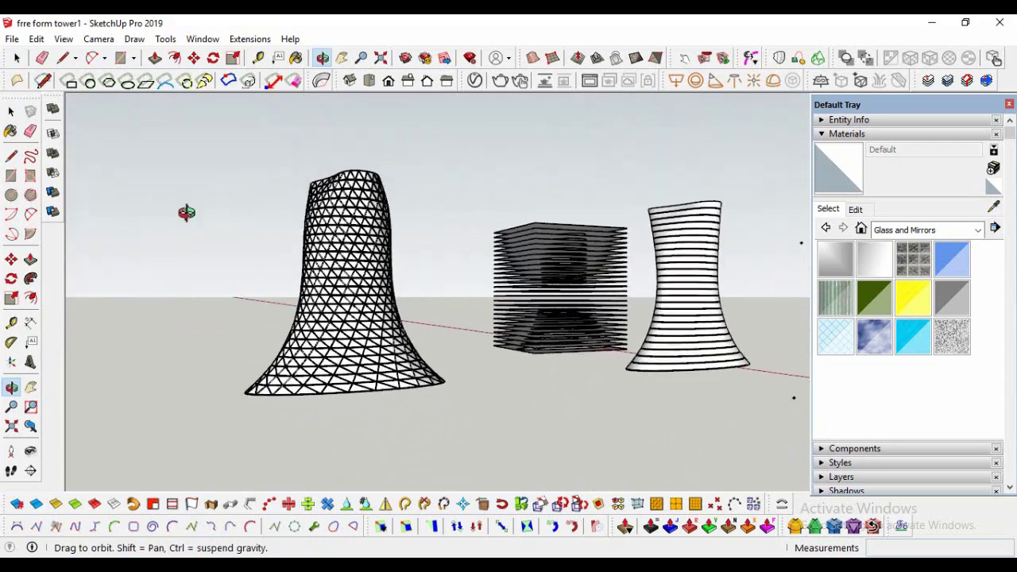
scroll(304, 200, up, 3)
scroll(381, 209, up, 2)
scroll(347, 234, up, 2)
mouse_move(348, 234)
mouse_down()
mouse_move(272, 207)
mouse_move(359, 220)
mouse_move(283, 243)
mouse_move(523, 222)
mouse_move(556, 345)
mouse_move(538, 454)
mouse_move(529, 357)
mouse_move(415, 347)
mouse_move(120, 452)
mouse_move(177, 386)
mouse_move(518, 368)
mouse_move(466, 291)
mouse_move(711, 352)
mouse_move(688, 297)
mouse_move(370, 313)
mouse_up()
scroll(529, 450, up, 2)
scroll(531, 421, up, 2)
click(31, 451)
click(11, 387)
click(11, 112)
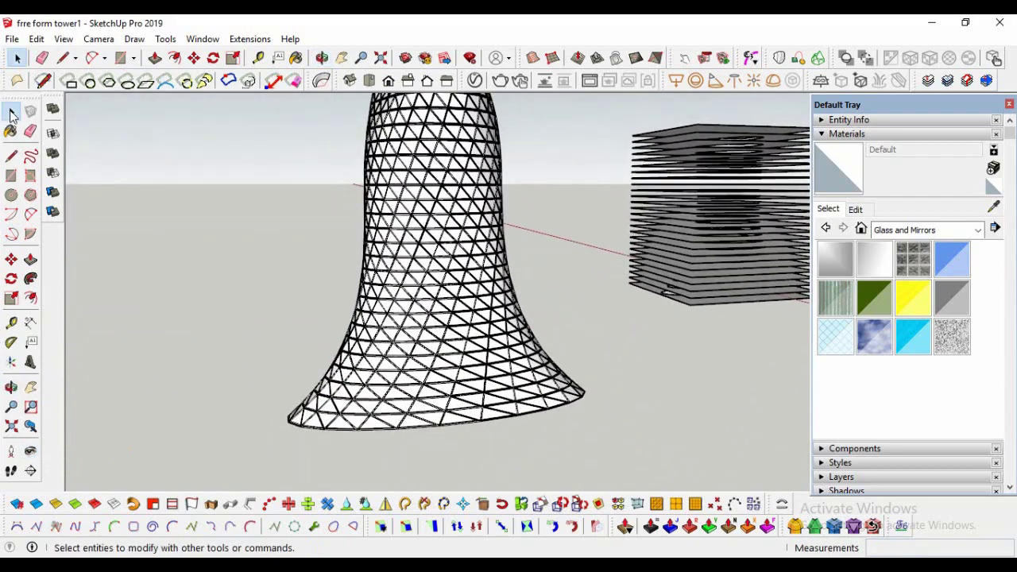
scroll(366, 401, up, 1)
scroll(366, 402, up, 2)
scroll(365, 401, up, 3)
- Paint the tower's whole lattice surface with Translucent Glass Gray
click(366, 397)
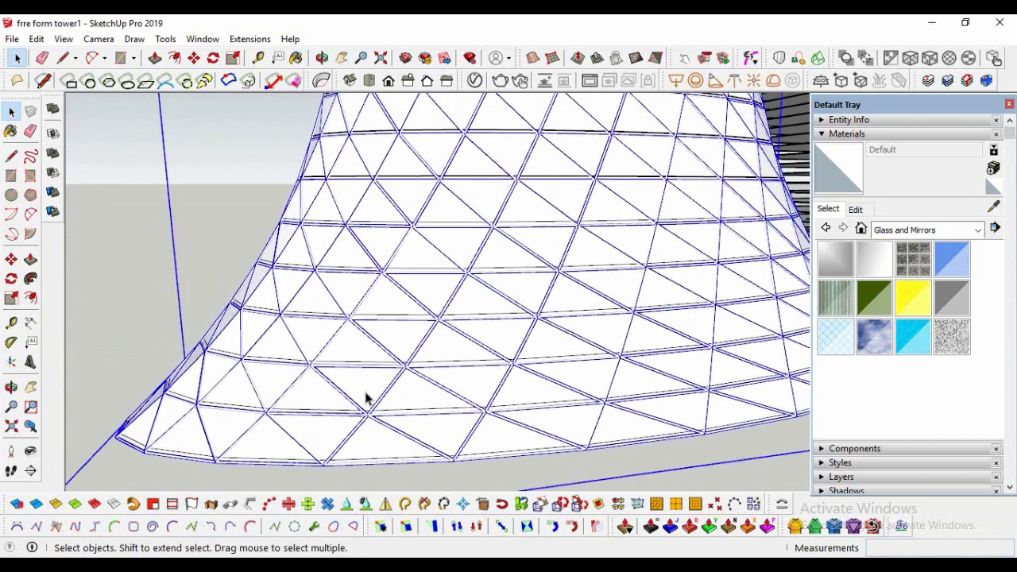
double_click(366, 397)
triple_click(366, 397)
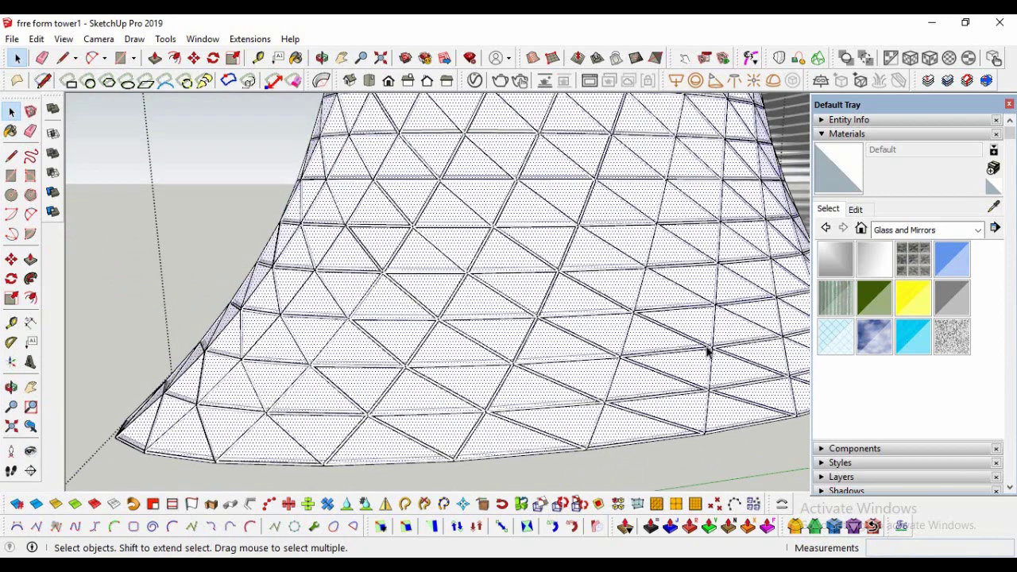
click(953, 296)
click(459, 343)
scroll(423, 368, down, 3)
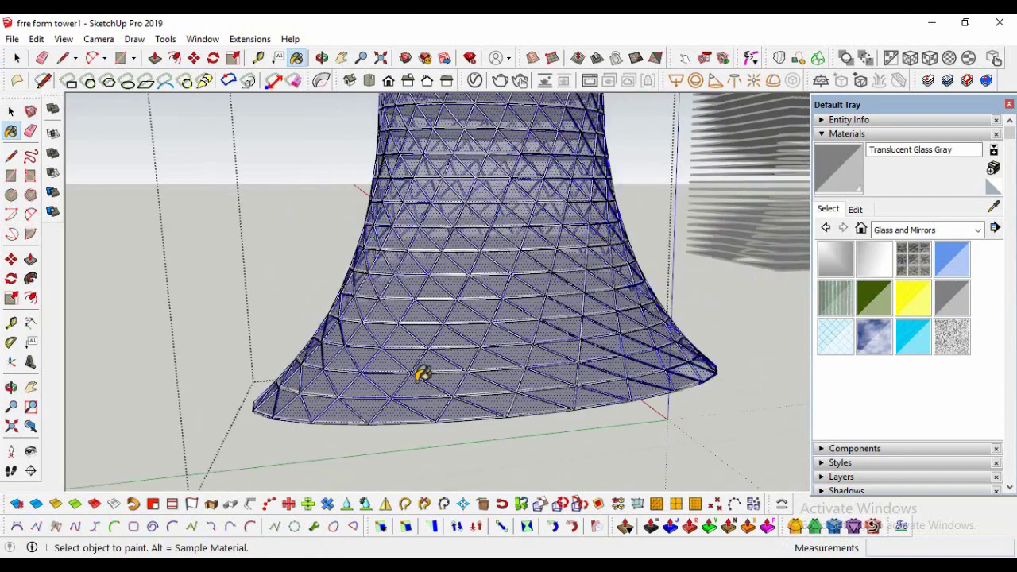
scroll(420, 371, down, 2)
scroll(425, 357, down, 2)
middle_drag(438, 344, 465, 240)
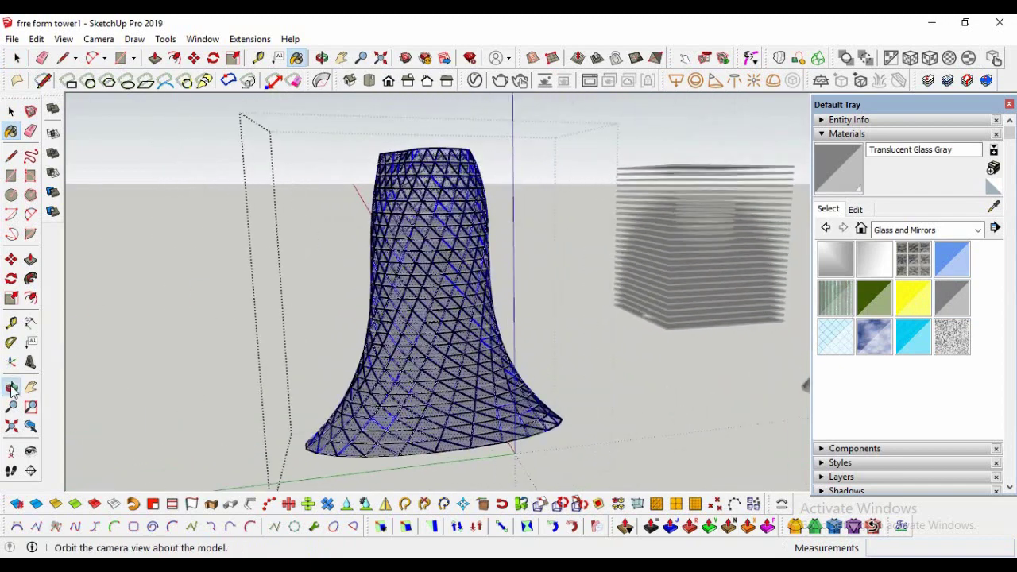
- Deselect, then reselect the tower and reopen its group for editing
click(11, 111)
click(107, 220)
scroll(396, 443, up, 2)
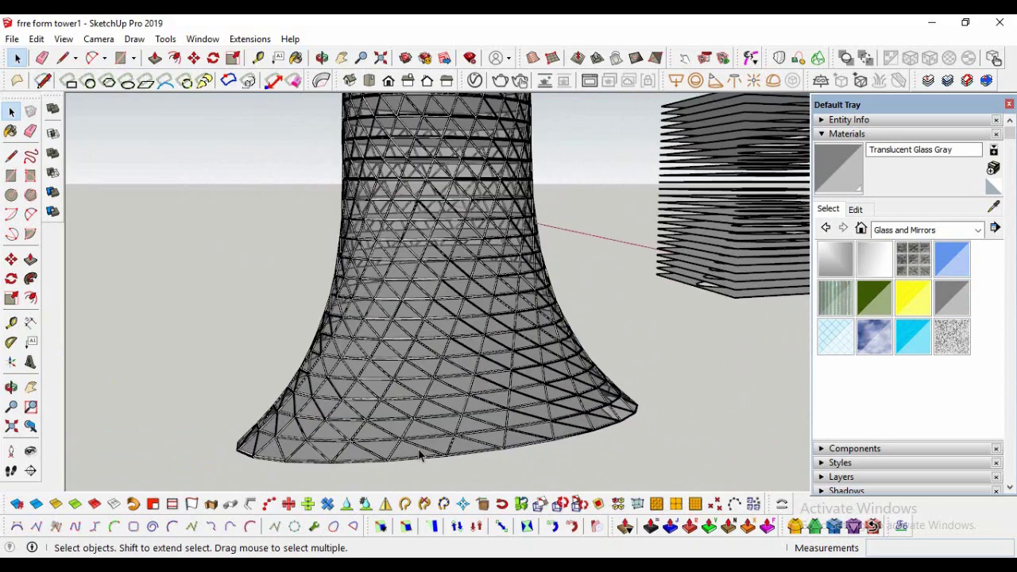
scroll(398, 449, up, 2)
scroll(393, 452, up, 2)
scroll(381, 455, up, 2)
click(372, 459)
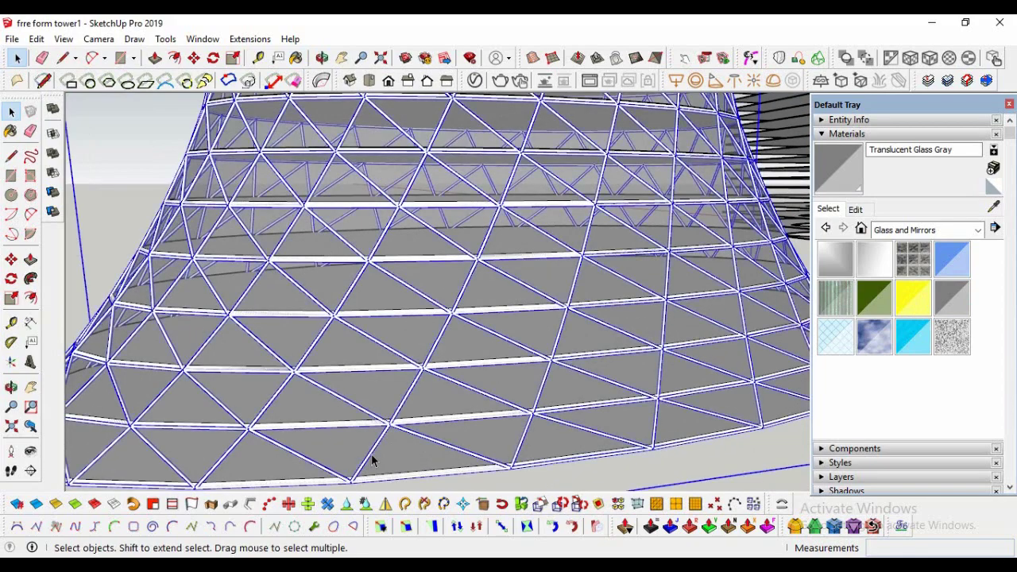
double_click(372, 459)
- Paint the tower's tube frame dark gray with Color M06 from the Colors collection
scroll(375, 457, down, 1)
triple_click(375, 457)
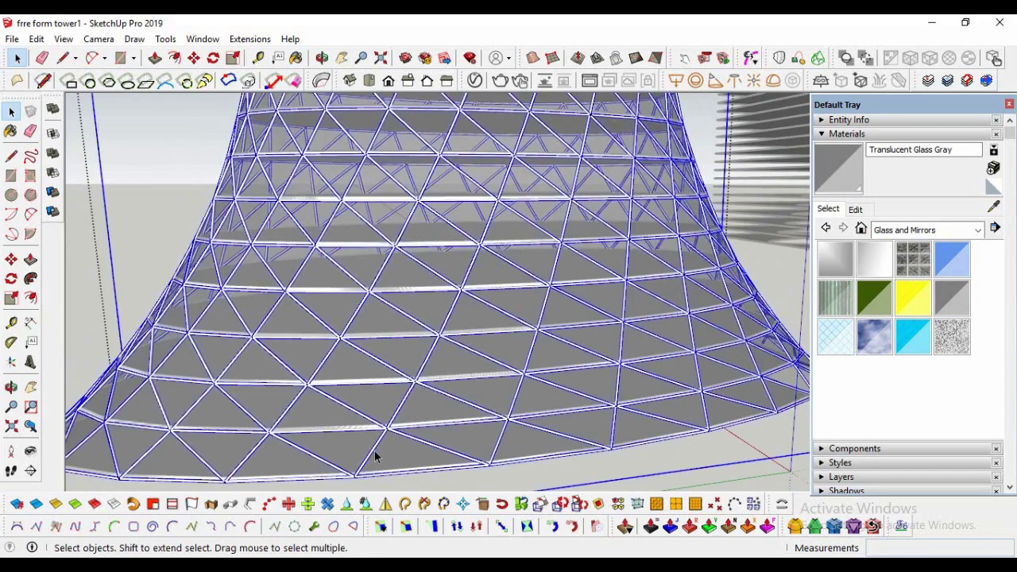
click(978, 231)
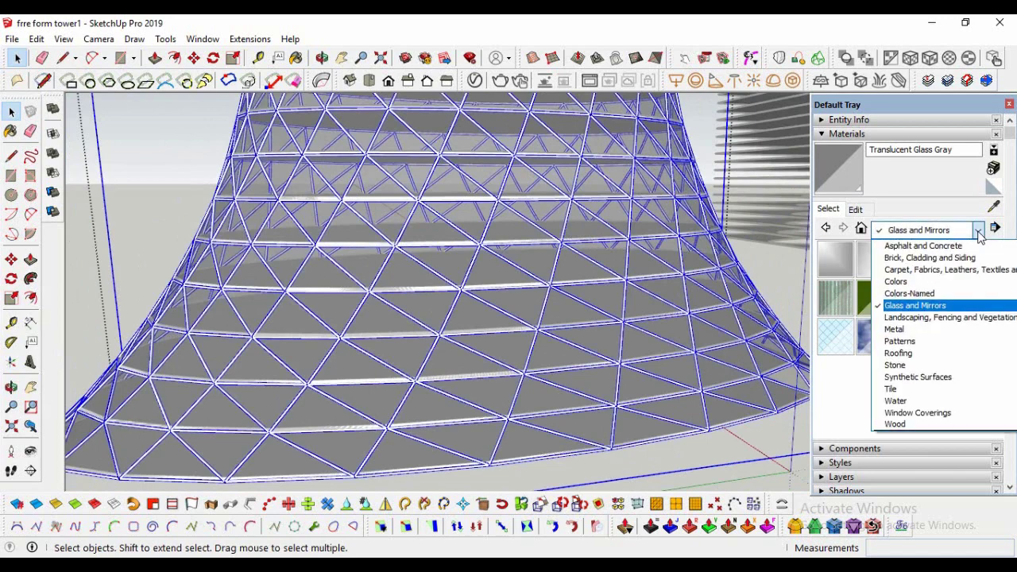
click(895, 281)
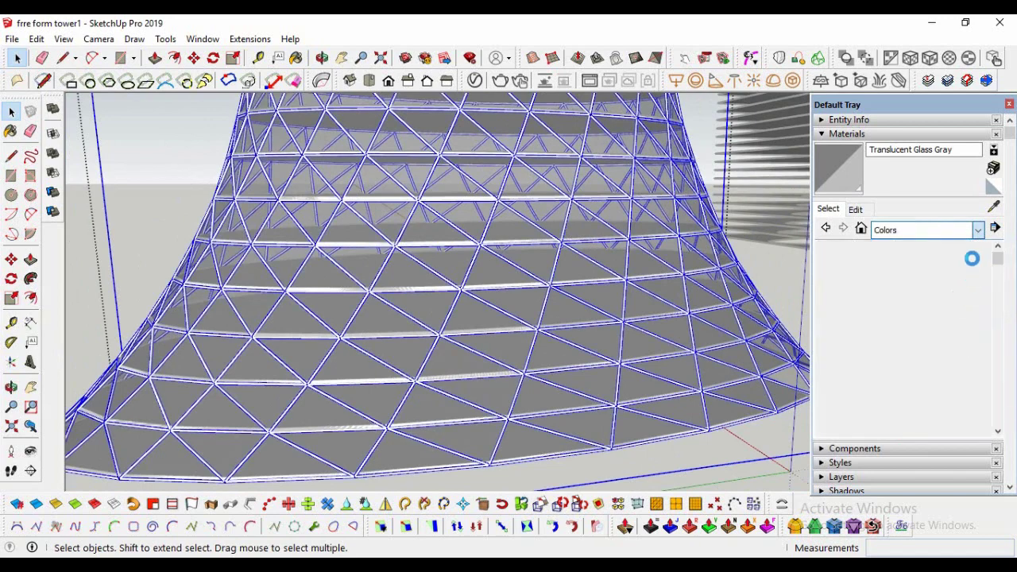
mouse_move(998, 266)
mouse_down()
mouse_move(997, 405)
mouse_move(842, 451)
mouse_up()
click(911, 365)
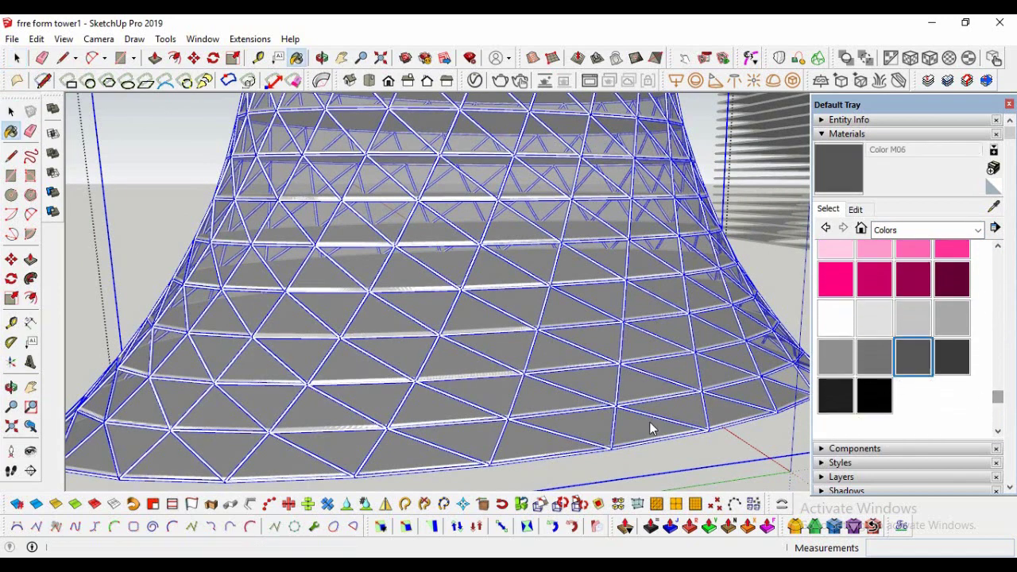
scroll(507, 433, up, 2)
scroll(506, 435, up, 2)
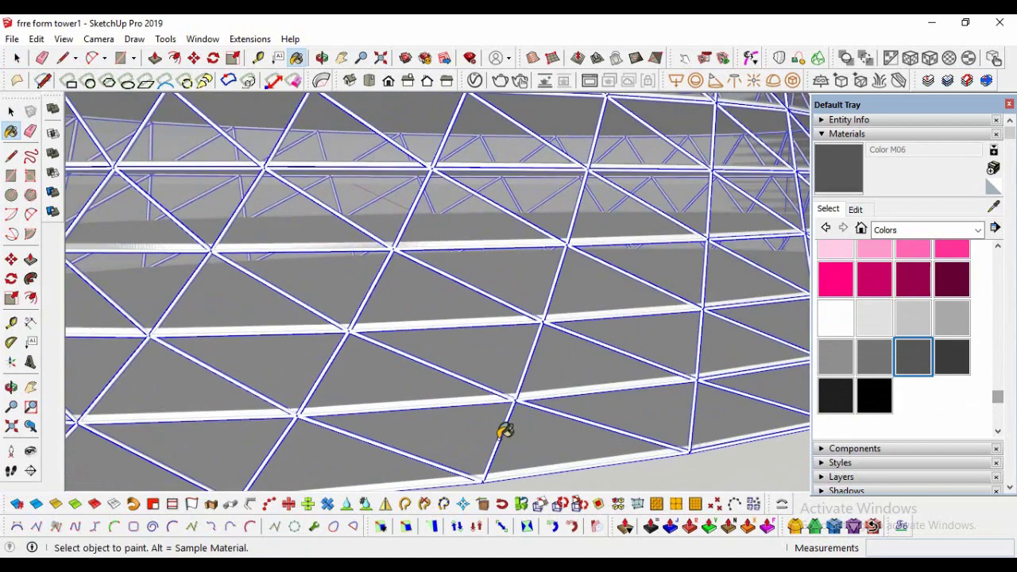
click(505, 429)
scroll(504, 421, down, 2)
scroll(506, 412, down, 2)
scroll(505, 406, down, 2)
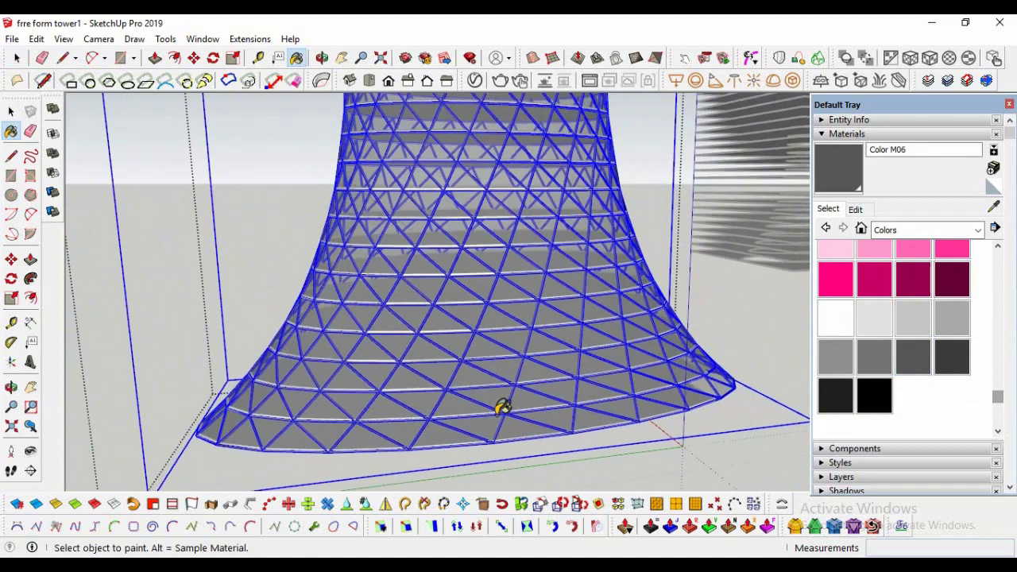
scroll(504, 404, down, 2)
- Position the camera at eye level near the tower, facing it
click(11, 387)
drag(296, 347, 223, 259)
click(11, 451)
click(228, 291)
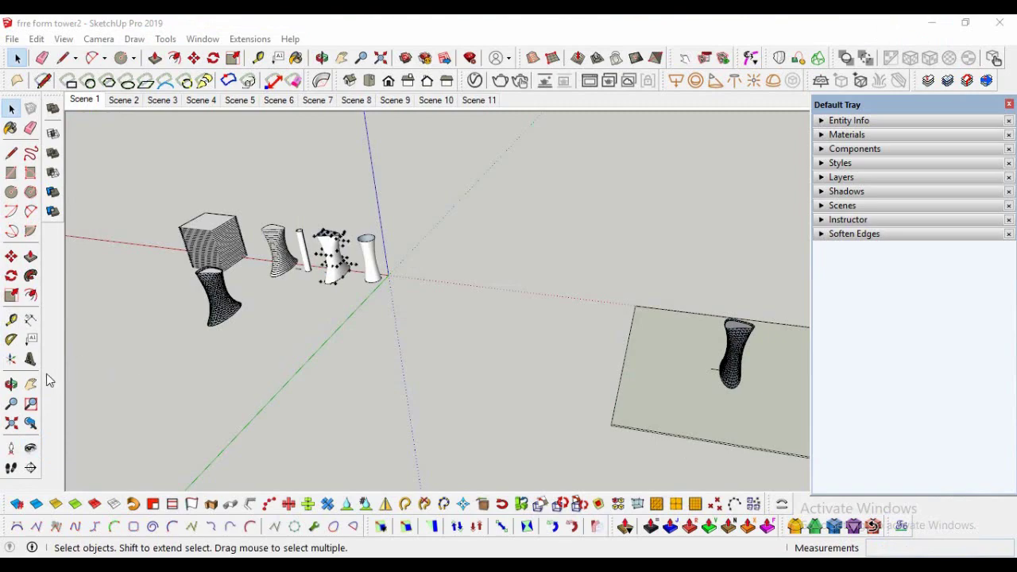
- Select the Orbit tool to start navigating the frre form tower2 model
click(11, 383)
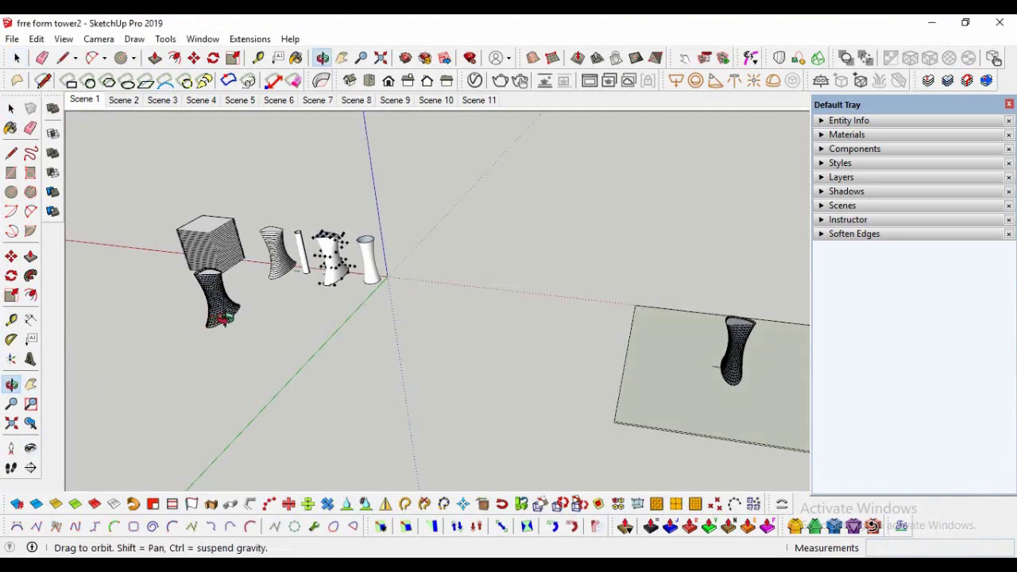
- Zoom in toward the towers and draw a small circle on the tower base
drag(68, 386, 225, 316)
scroll(208, 278, up, 3)
scroll(208, 278, up, 2)
scroll(215, 254, up, 2)
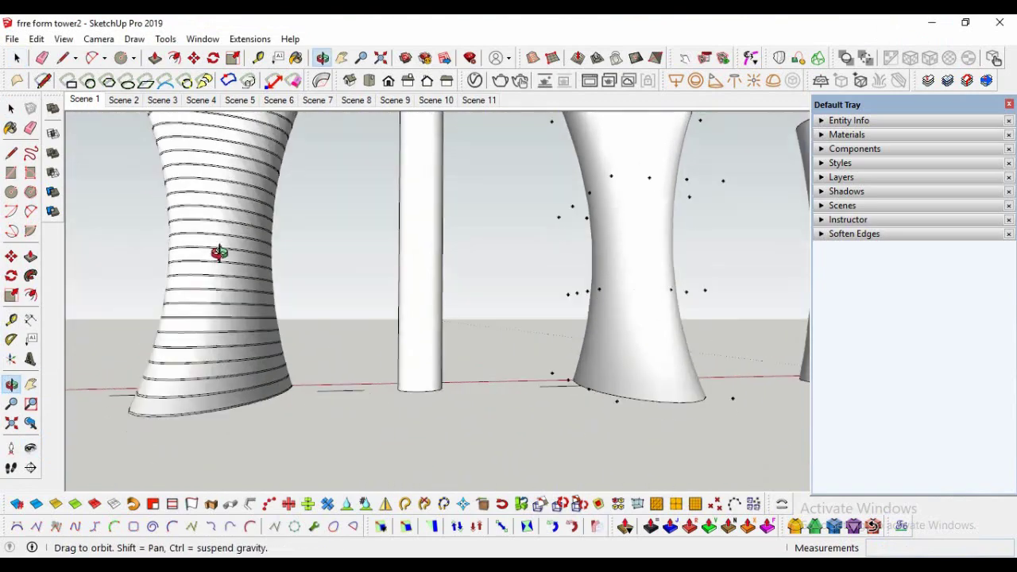
scroll(199, 310, up, 2)
scroll(209, 288, up, 2)
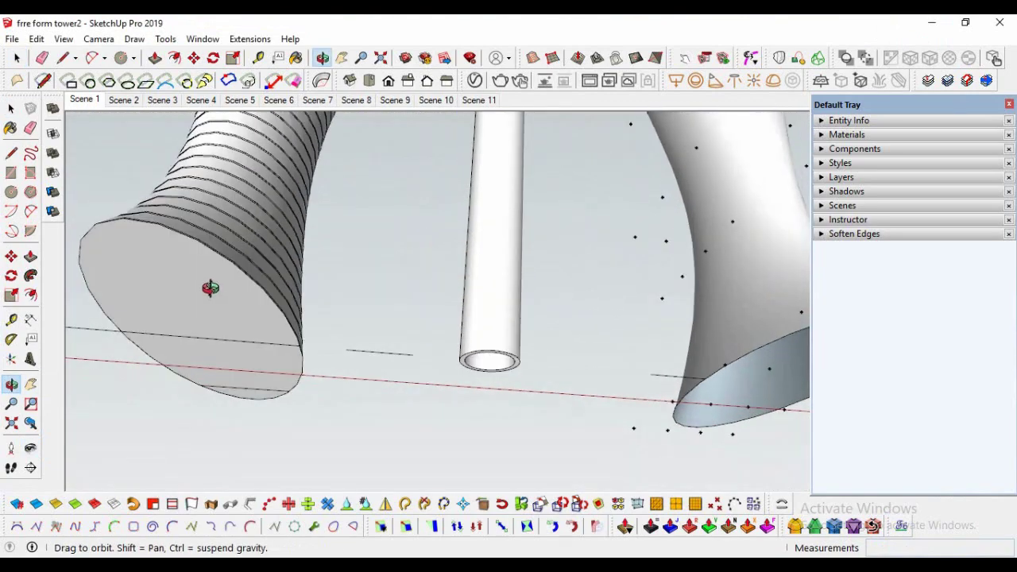
click(11, 191)
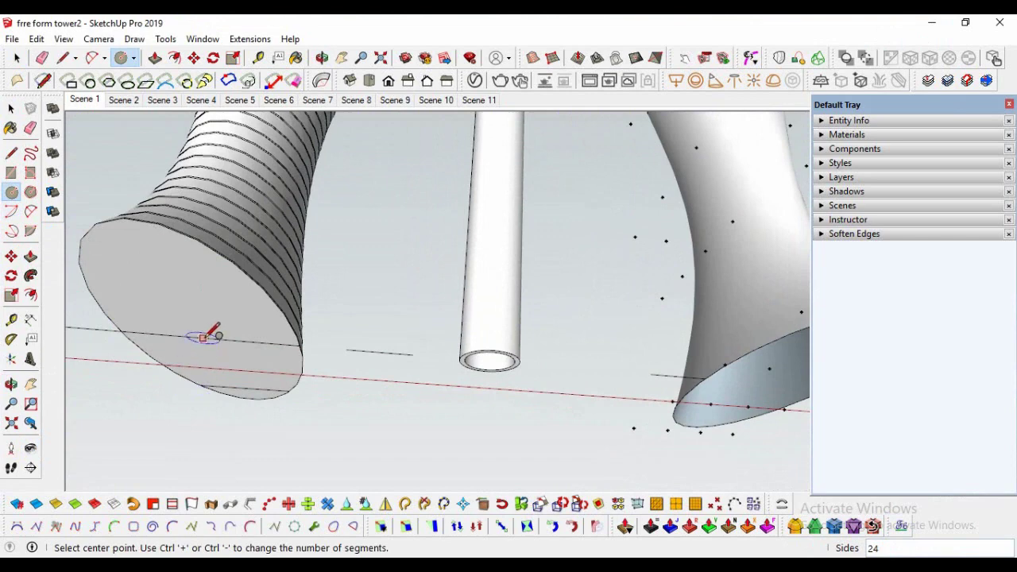
click(249, 341)
text(6)
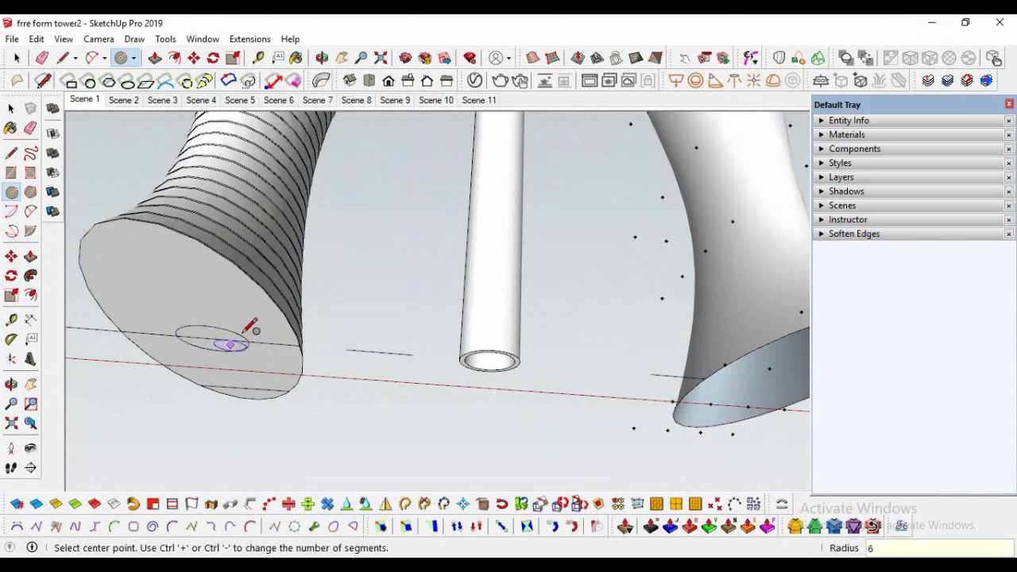
- Select the new circle and begin moving it, tilting the view toward the tower bases
click(11, 108)
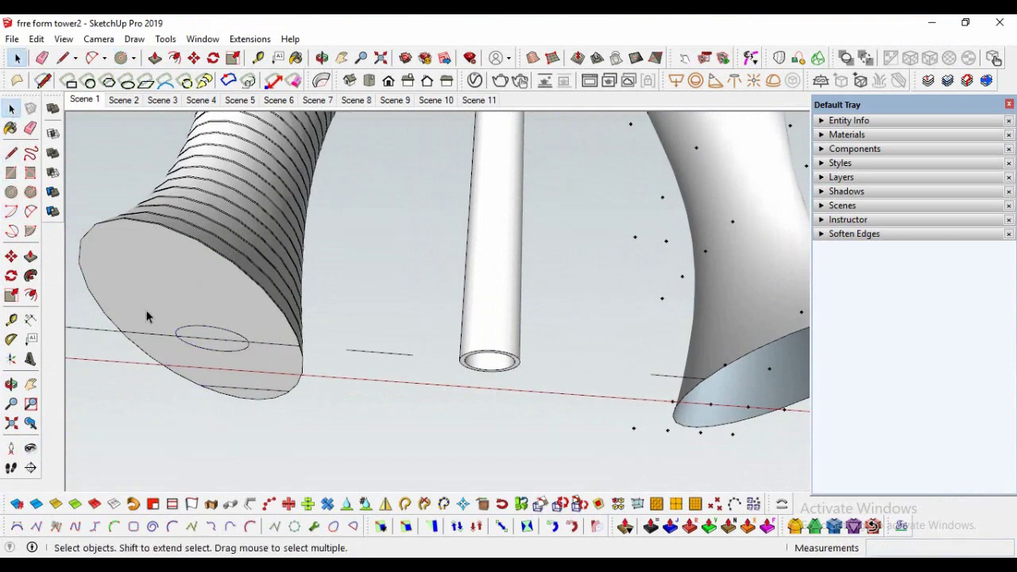
click(199, 328)
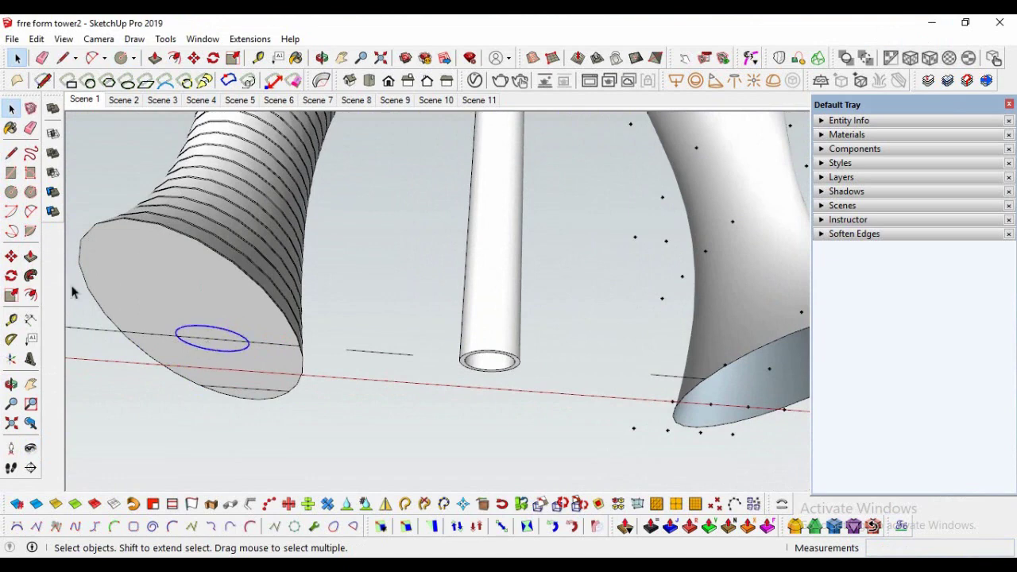
click(11, 255)
scroll(455, 378, down, 2)
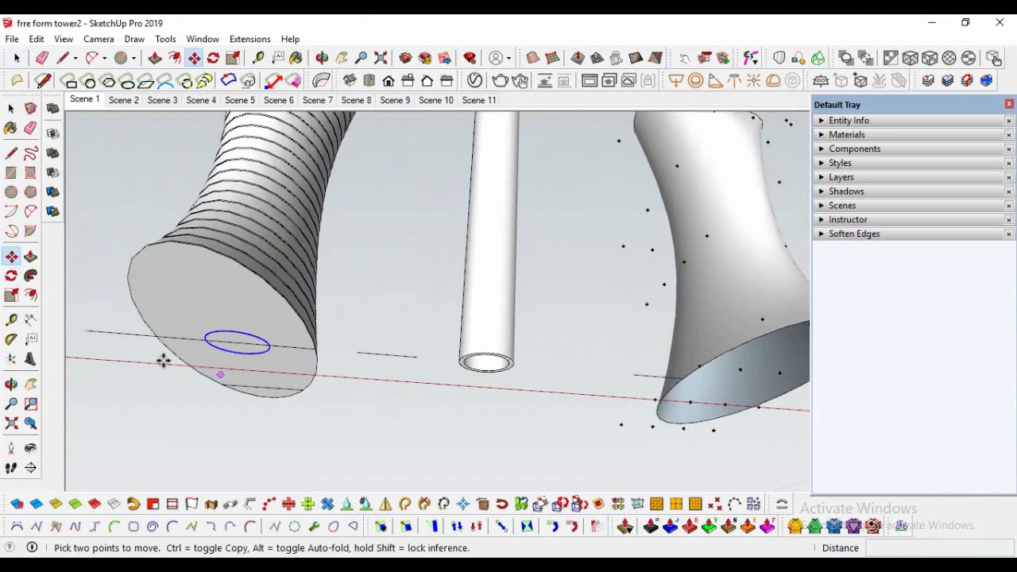
click(89, 332)
middle_drag(254, 281, 400, 421)
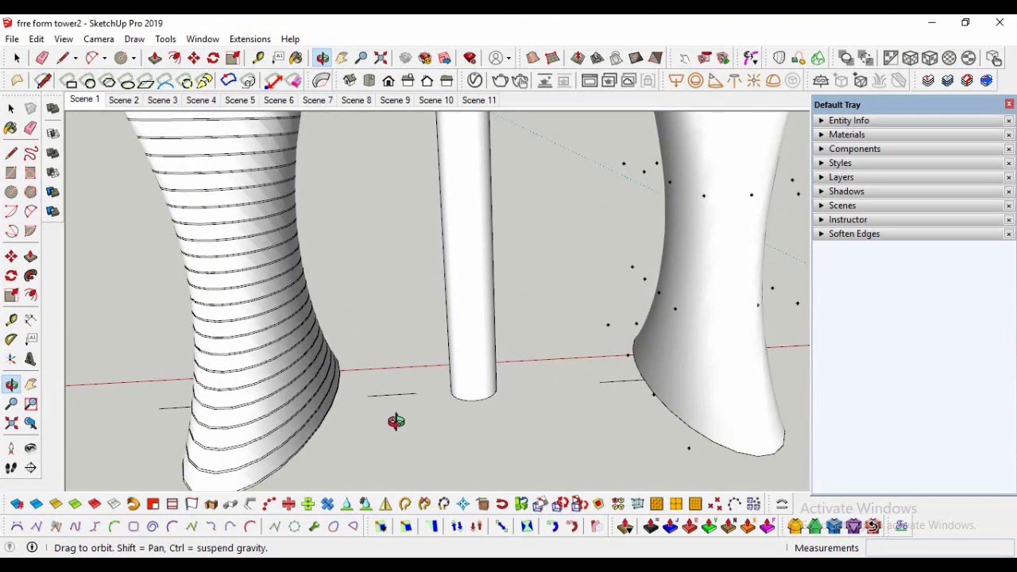
drag(107, 317, 106, 262)
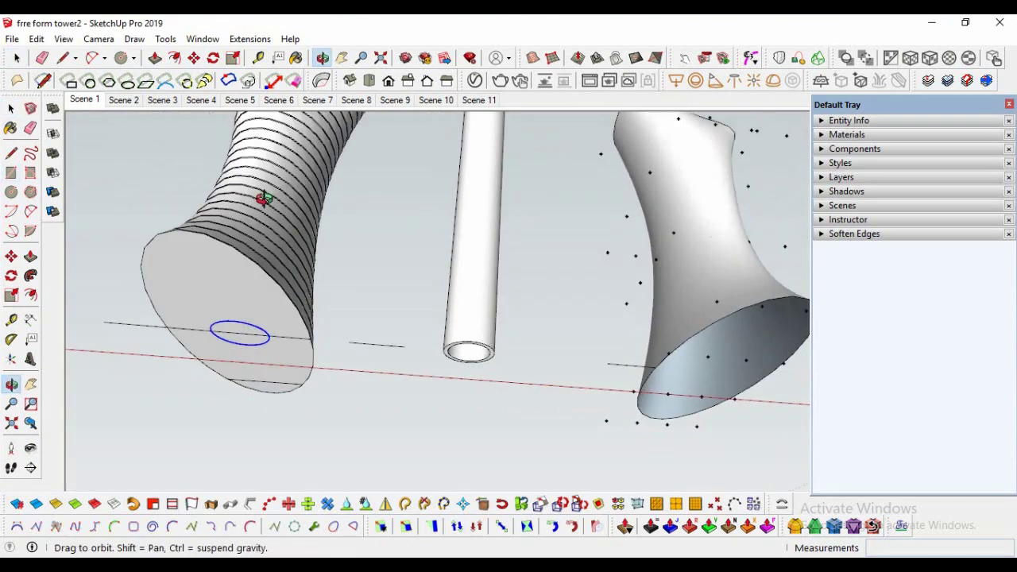
- Copy the small circle and its short line onto open ground in front of the towers
click(11, 108)
click(129, 326)
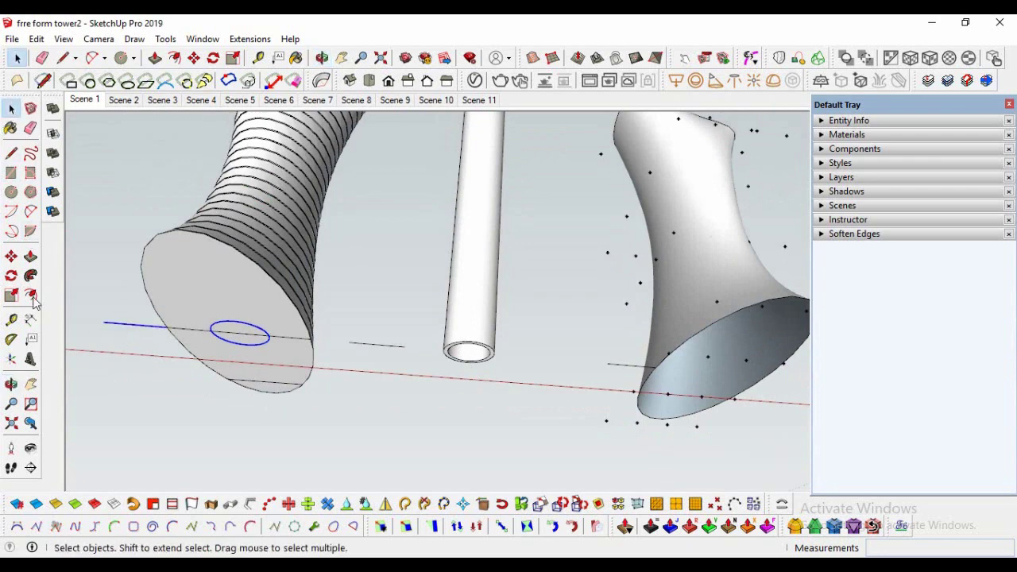
click(12, 255)
click(101, 320)
key(ctrl)
middle_drag(186, 390, 119, 386)
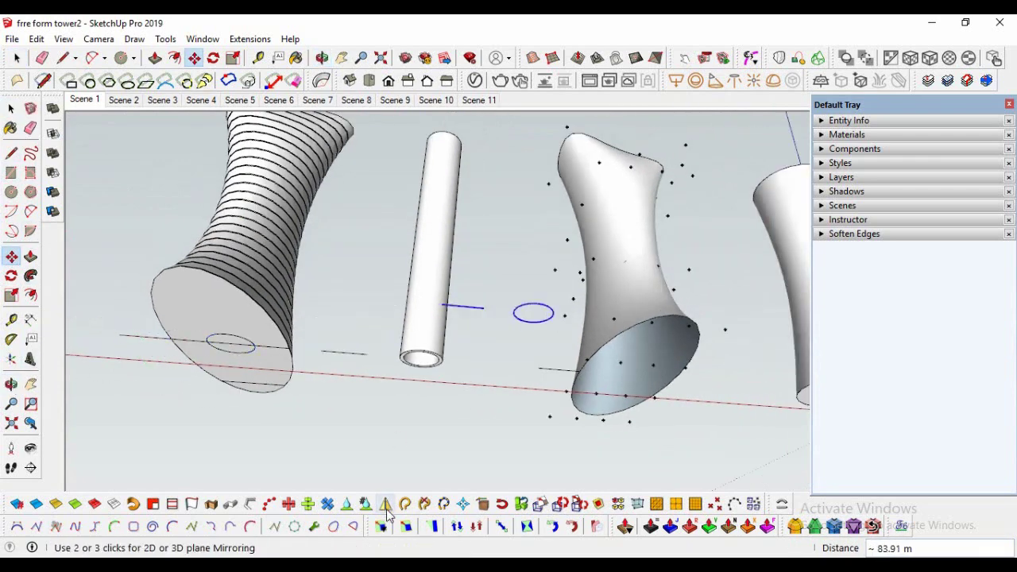
middle_drag(238, 373, 448, 434)
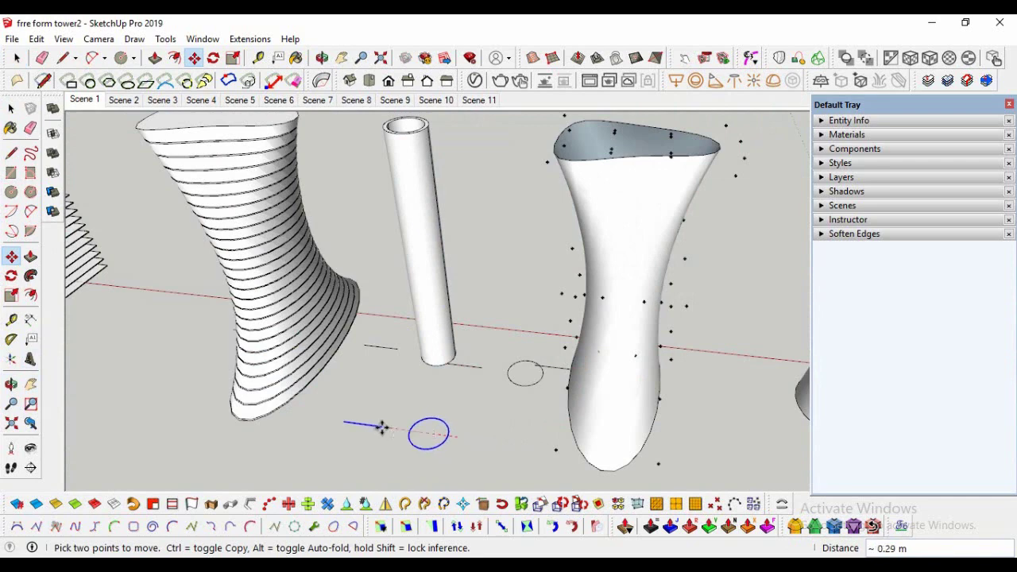
click(397, 357)
key(space)
click(540, 380)
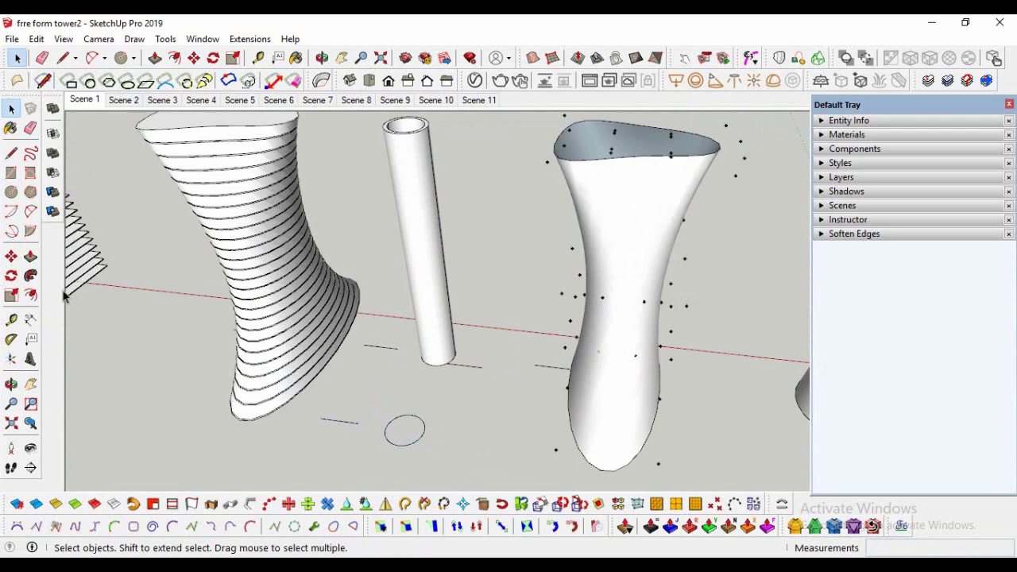
- Offset the copied circle inward by 1 m to form a ring
click(11, 152)
click(385, 431)
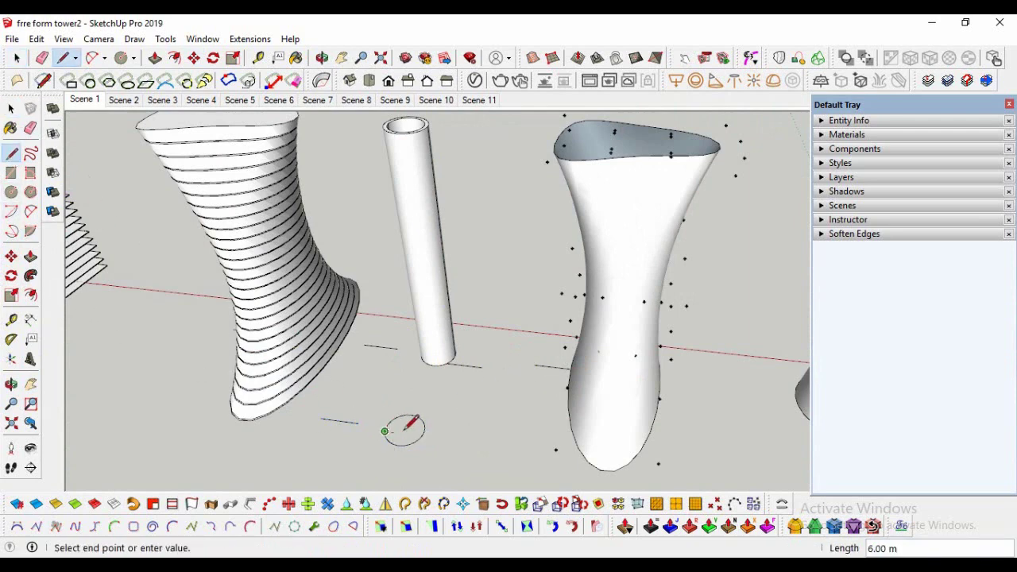
click(30, 128)
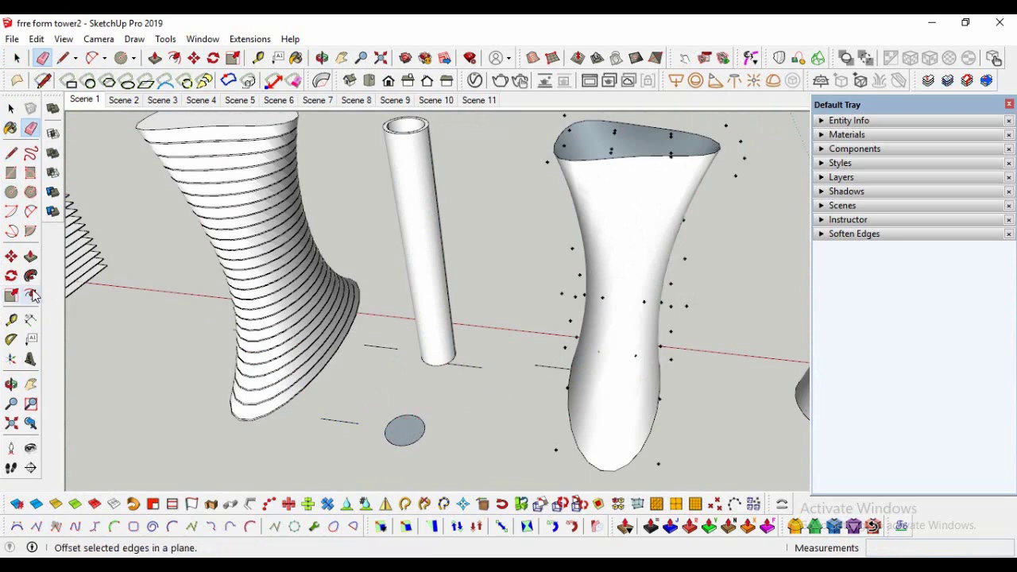
click(31, 295)
click(404, 438)
text(0.8)
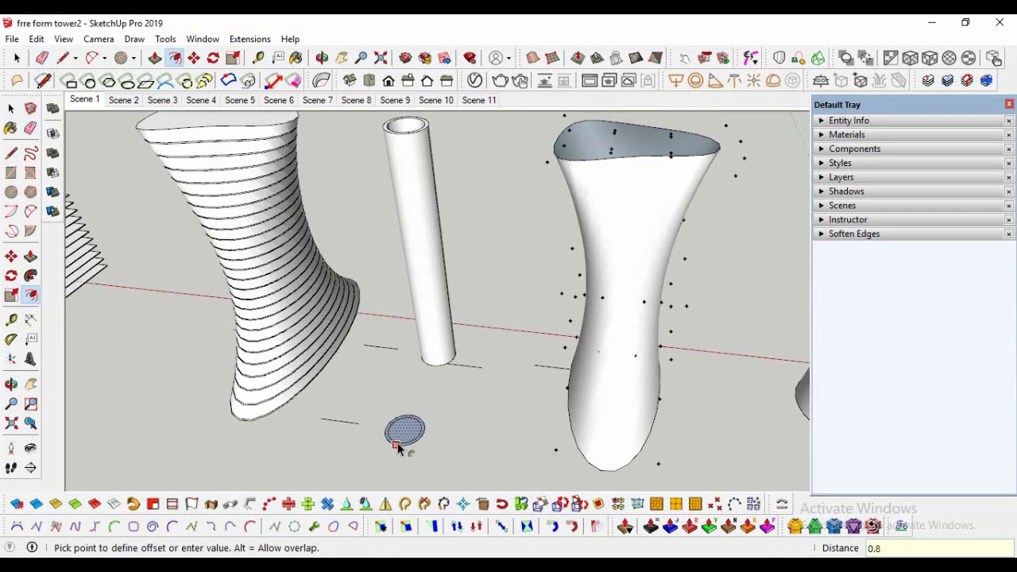
click(397, 448)
scroll(390, 453, up, 3)
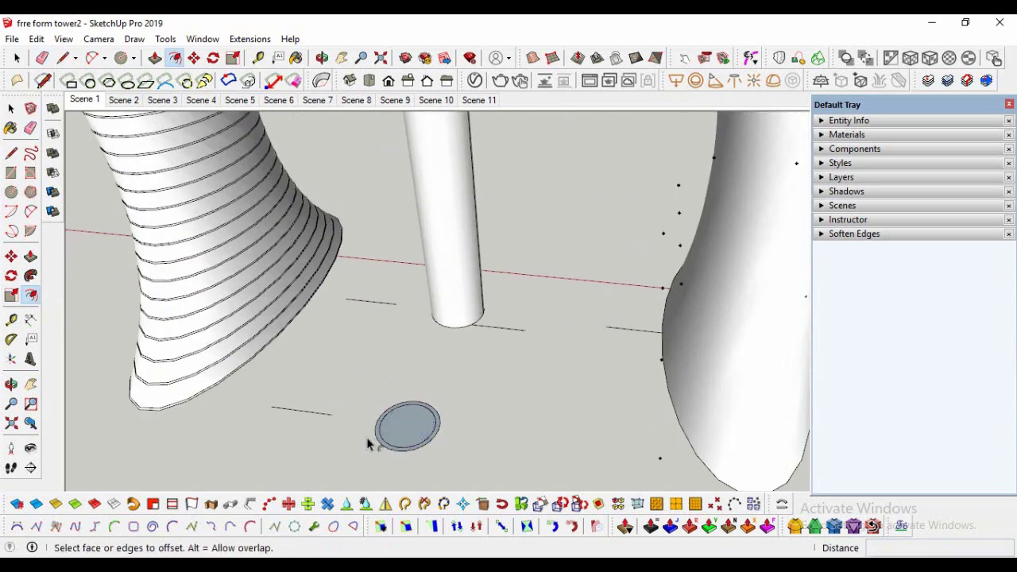
click(391, 449)
text(1)
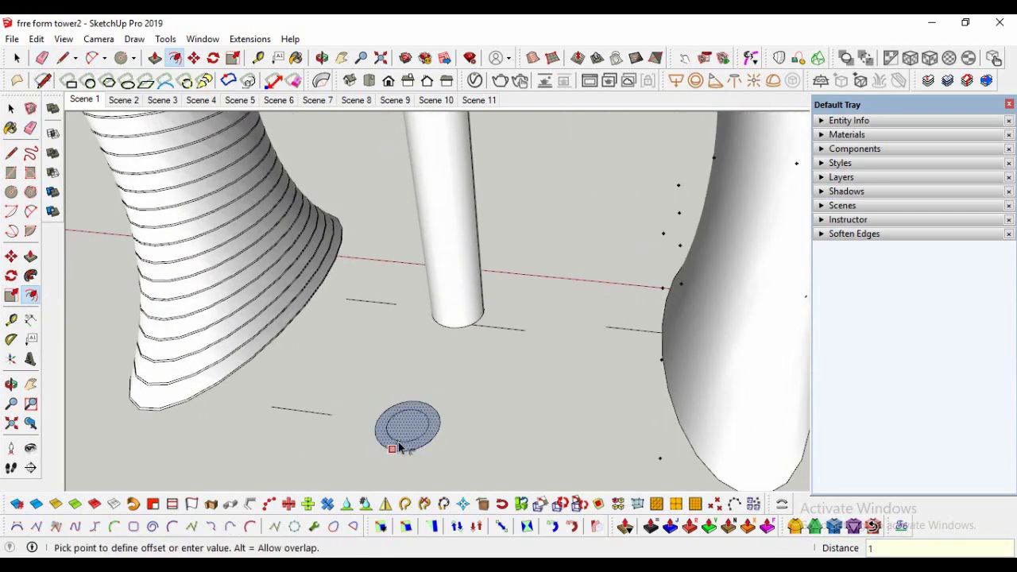
key(Return)
key(space)
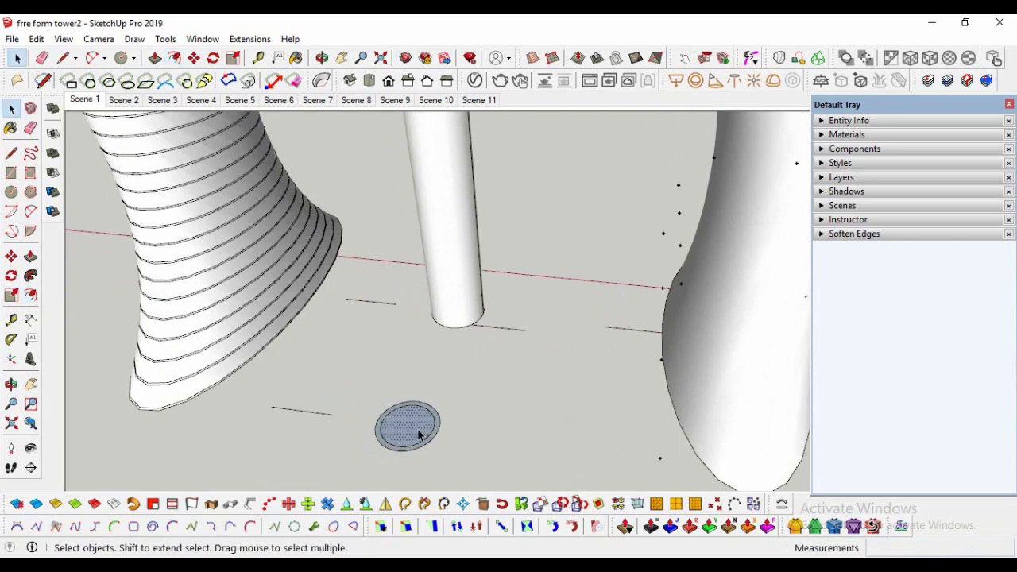
- Push/Pull the ring up about 86.75 m into a tall hollow tube
key(p)
scroll(386, 425, down, 1)
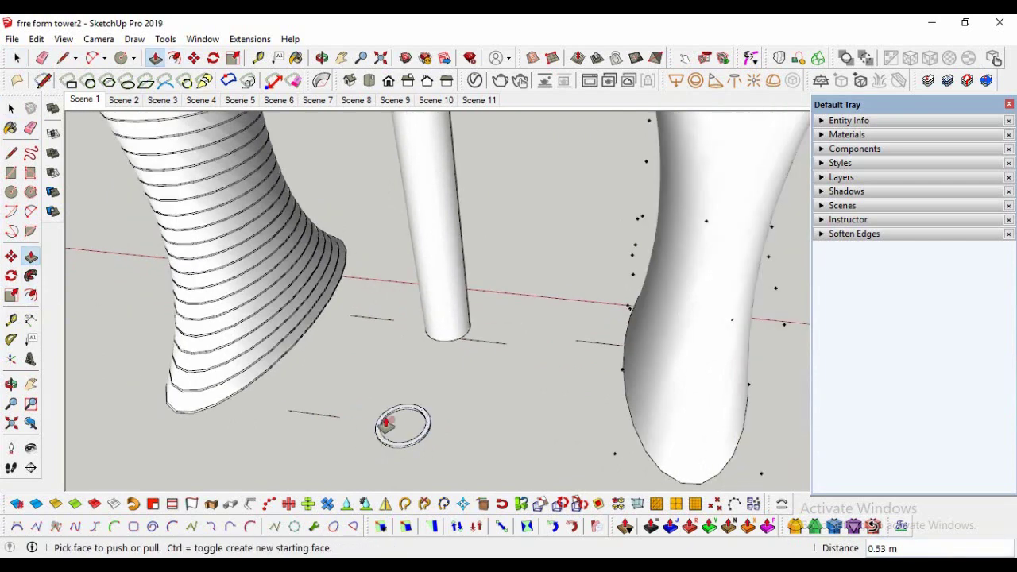
scroll(385, 425, down, 1)
click(381, 432)
scroll(397, 238, down, 1)
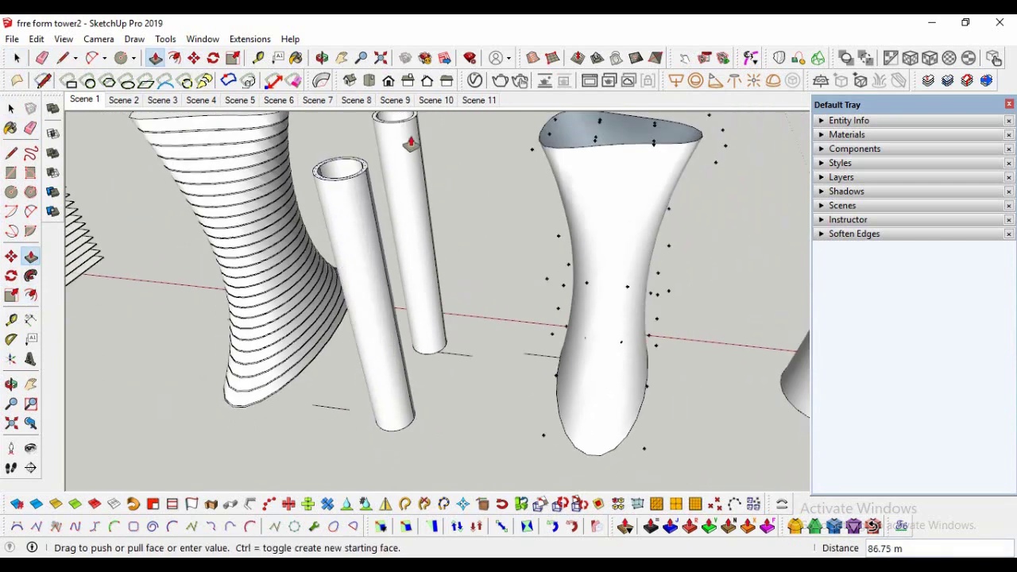
click(411, 143)
- Select the whole tube and make it a group
click(11, 108)
click(383, 381)
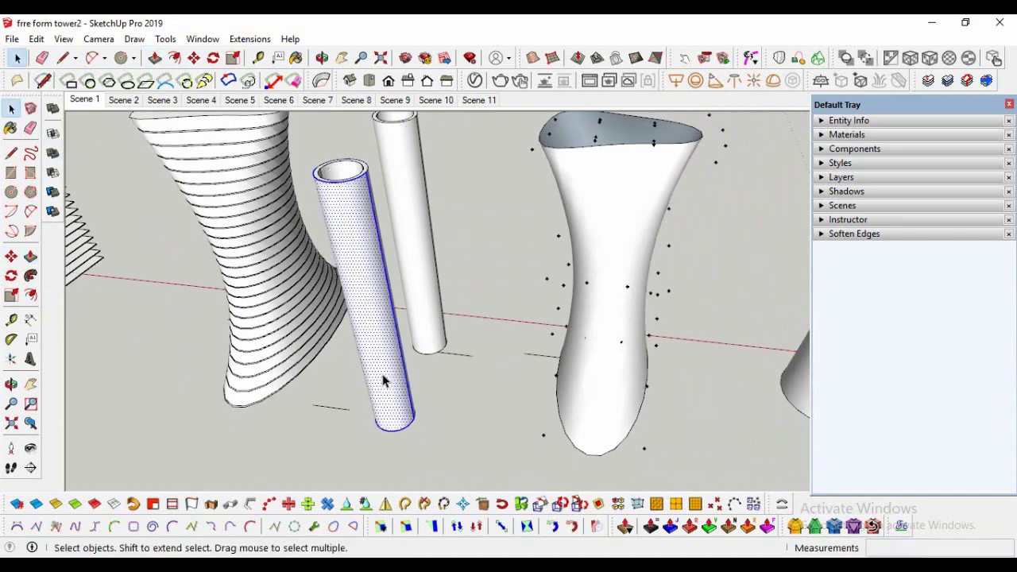
right_click(383, 381)
click(444, 234)
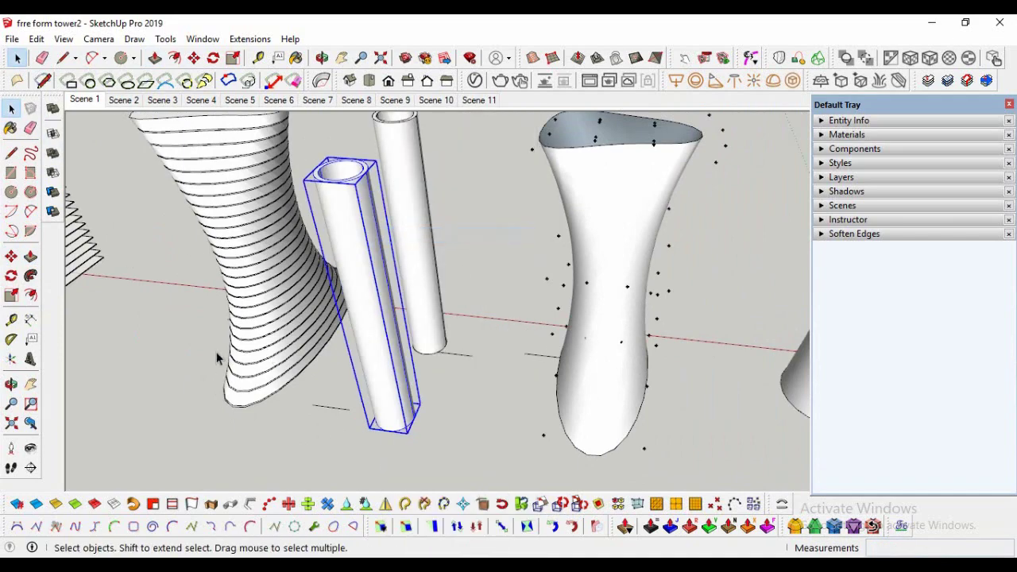
- Copy the tube group into the diagrid tower as its core
click(12, 257)
click(346, 402)
key(ctrl)
scroll(297, 390, down, 2)
scroll(286, 381, down, 3)
scroll(276, 374, down, 3)
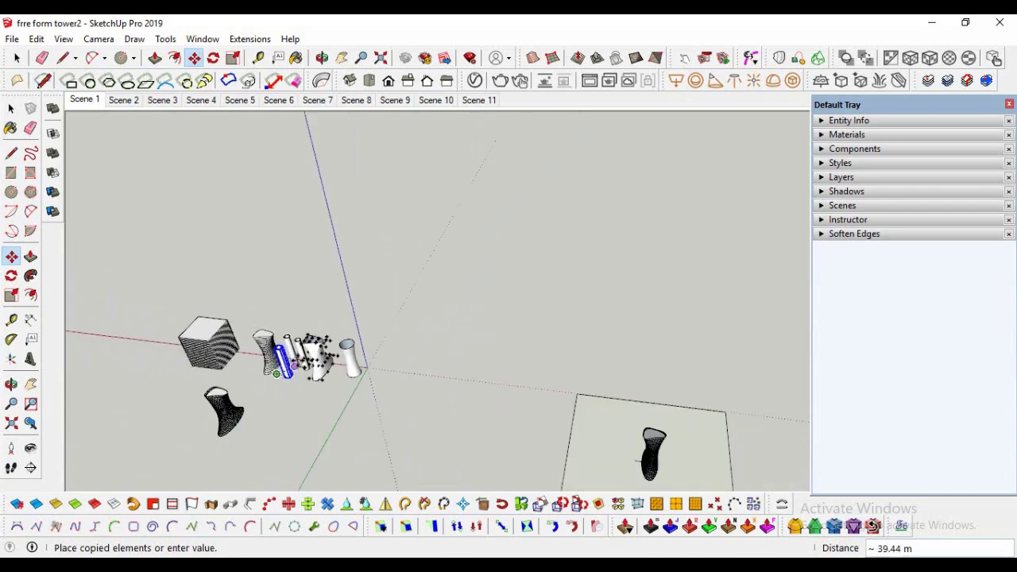
scroll(639, 461, up, 3)
scroll(631, 456, up, 3)
scroll(623, 451, up, 3)
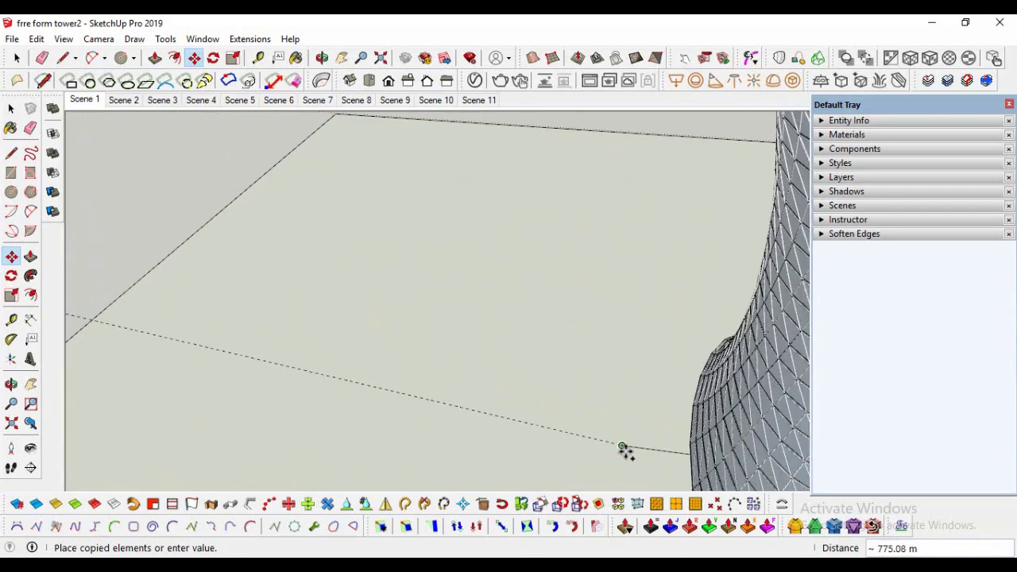
click(623, 450)
scroll(400, 401, down, 3)
- Orbit around the tower to view it with its new core
click(11, 384)
drag(556, 286, 521, 394)
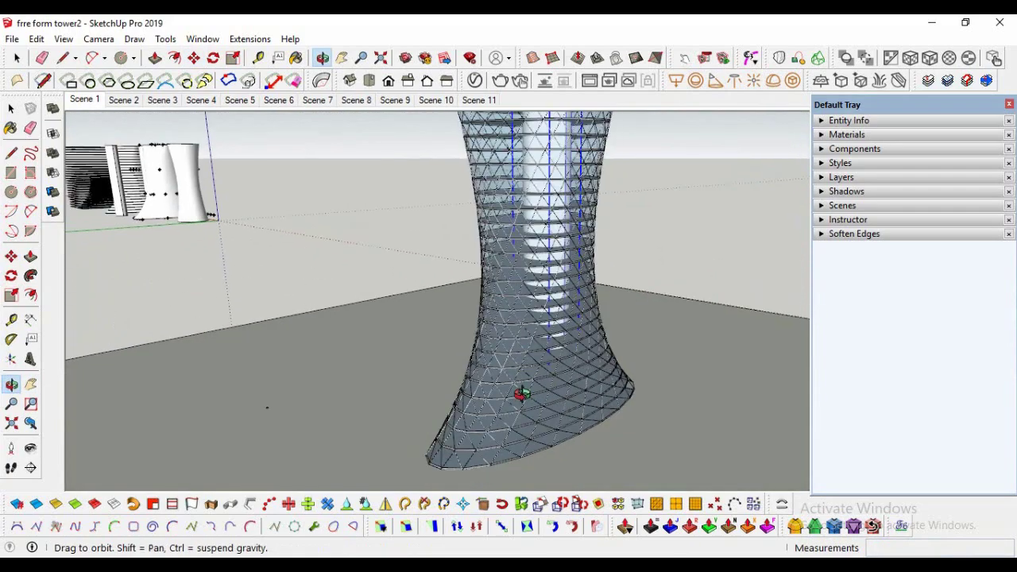
scroll(524, 373, down, 3)
scroll(683, 294, down, 3)
scroll(500, 322, up, 3)
scroll(515, 337, up, 1)
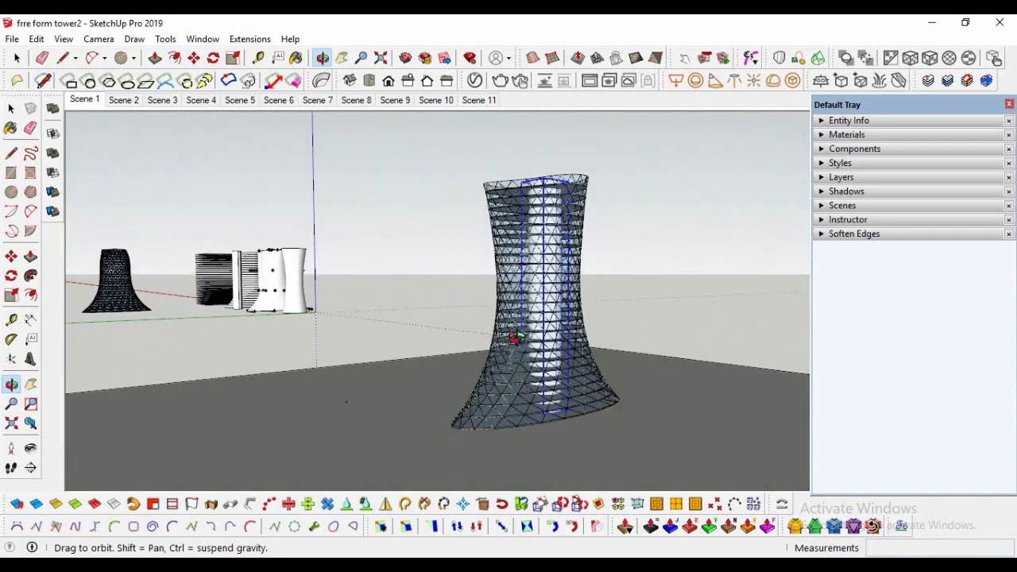
mouse_move(515, 337)
mouse_down()
mouse_move(532, 381)
mouse_move(765, 321)
mouse_move(265, 399)
mouse_move(665, 409)
mouse_move(710, 249)
mouse_move(710, 386)
mouse_up()
- Deselect the core and switch shadows on in the Shadows tray
click(11, 108)
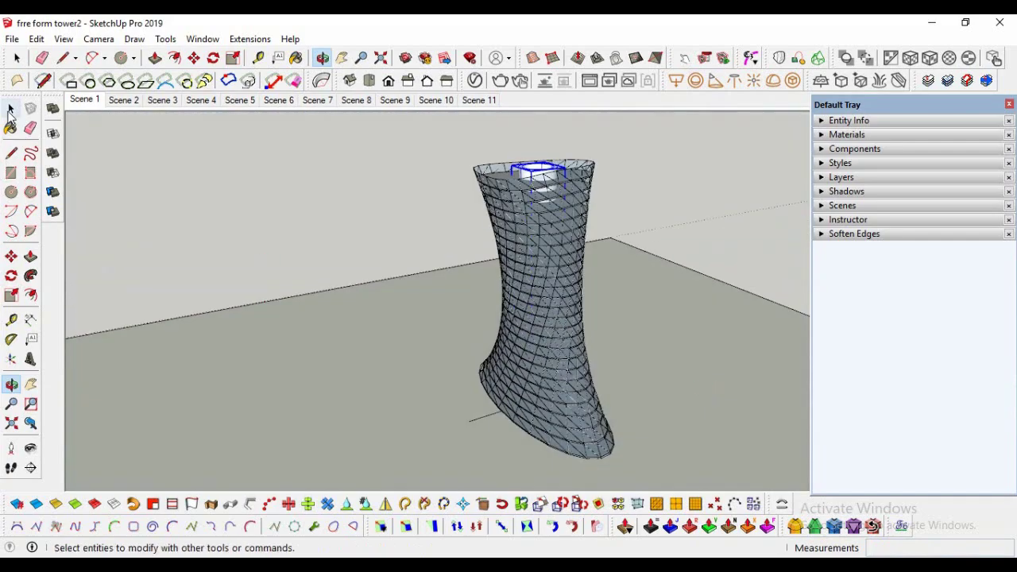
click(11, 111)
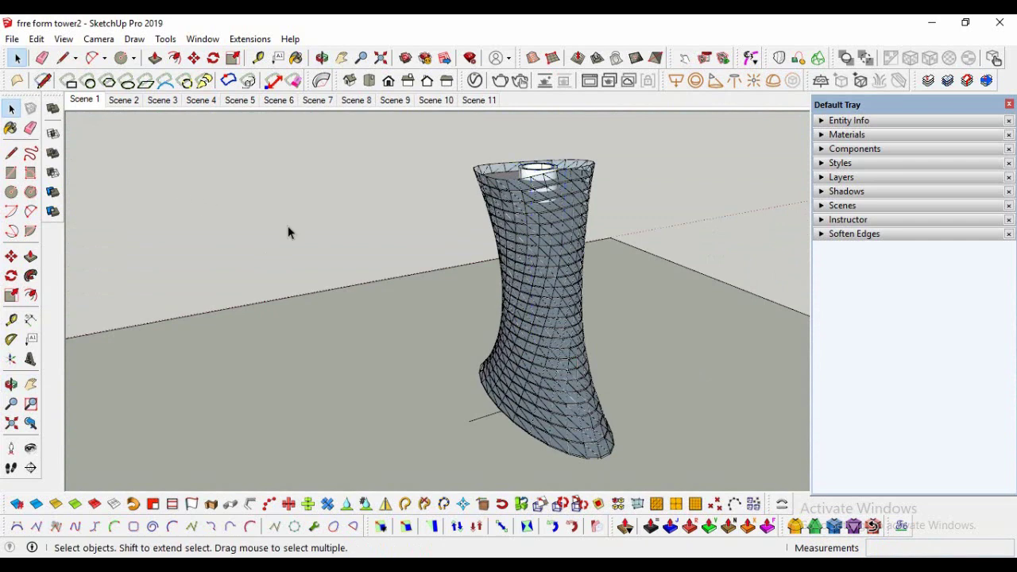
click(846, 191)
click(827, 211)
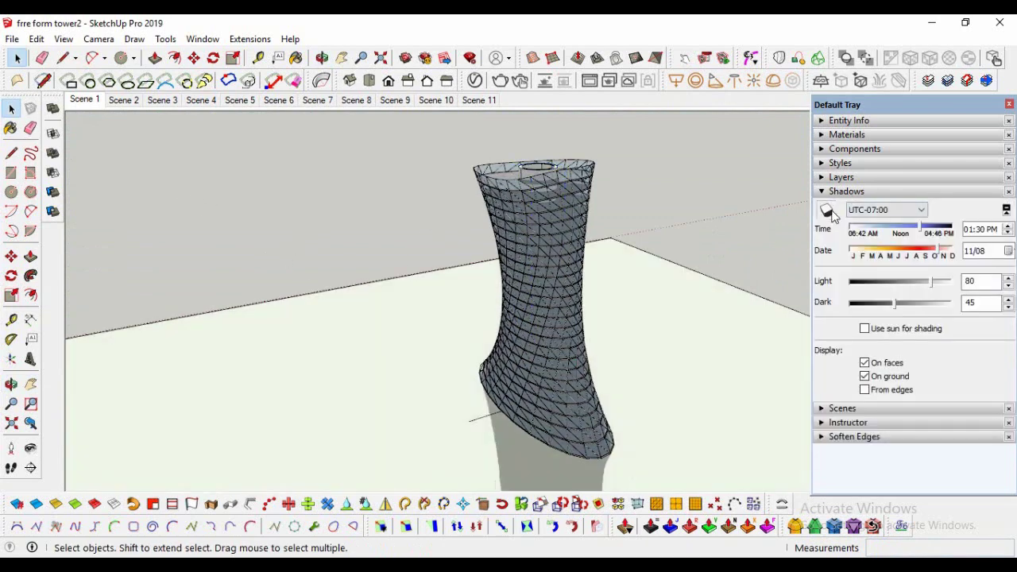
- Orbit to inspect the tower's shadow from another side and from above
click(12, 384)
mouse_move(283, 404)
mouse_down()
mouse_move(527, 302)
mouse_move(561, 267)
mouse_move(712, 267)
mouse_move(509, 279)
mouse_move(216, 251)
mouse_up()
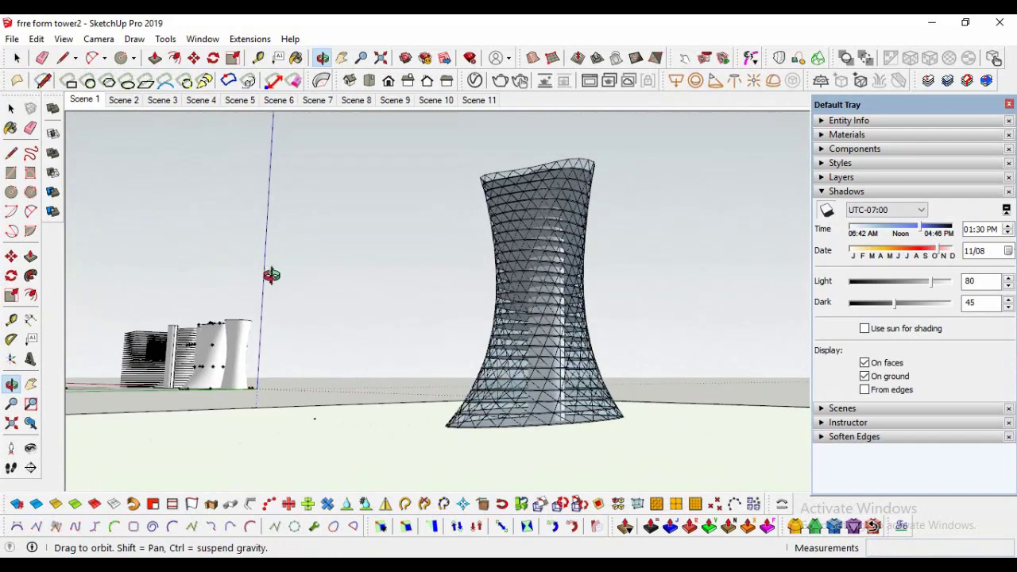
mouse_move(272, 274)
mouse_down()
mouse_move(527, 290)
mouse_move(749, 286)
mouse_move(628, 297)
mouse_move(641, 295)
mouse_up()
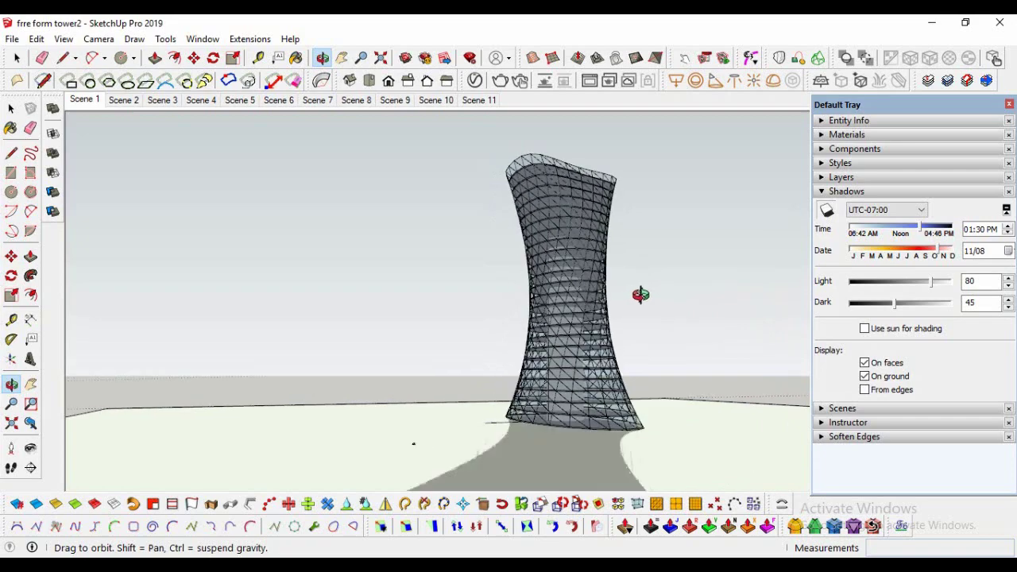
mouse_move(599, 244)
mouse_down()
mouse_move(595, 438)
mouse_move(616, 435)
mouse_up()
scroll(380, 280, down, 2)
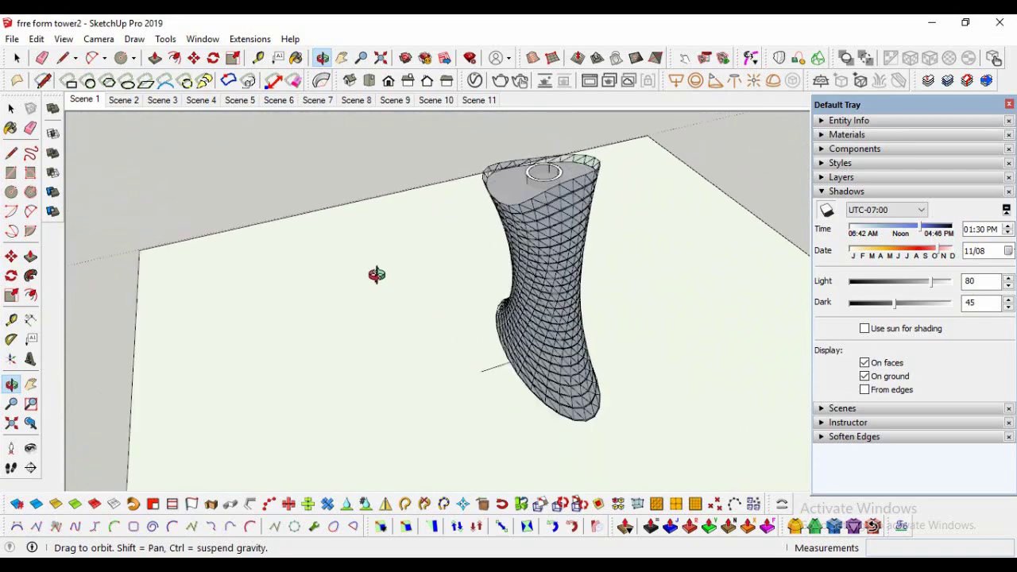
scroll(448, 303, down, 1)
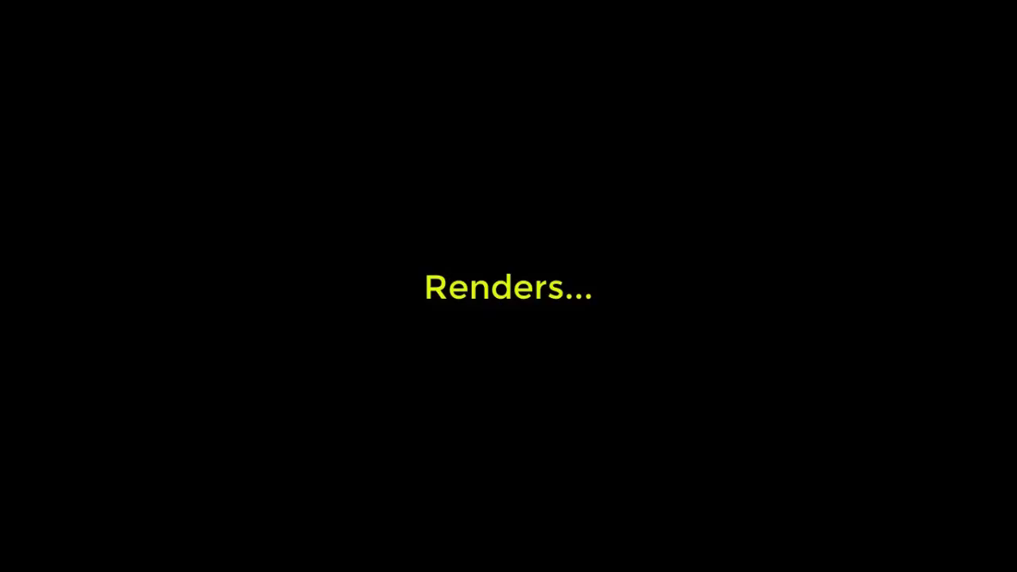